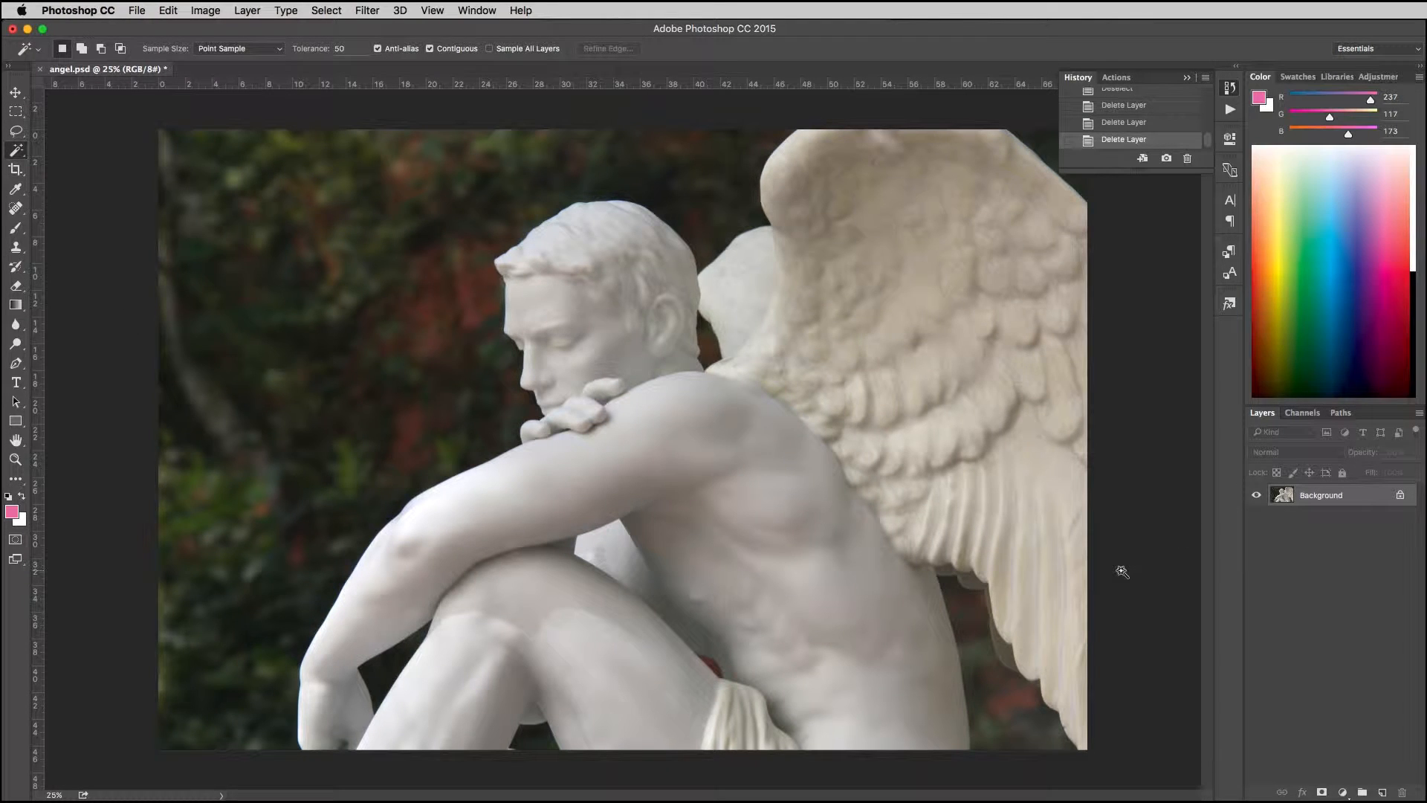
Step: Activate the Pen tool in Path mode and bring up the Paths panel
{"action": "key", "text": "p"}
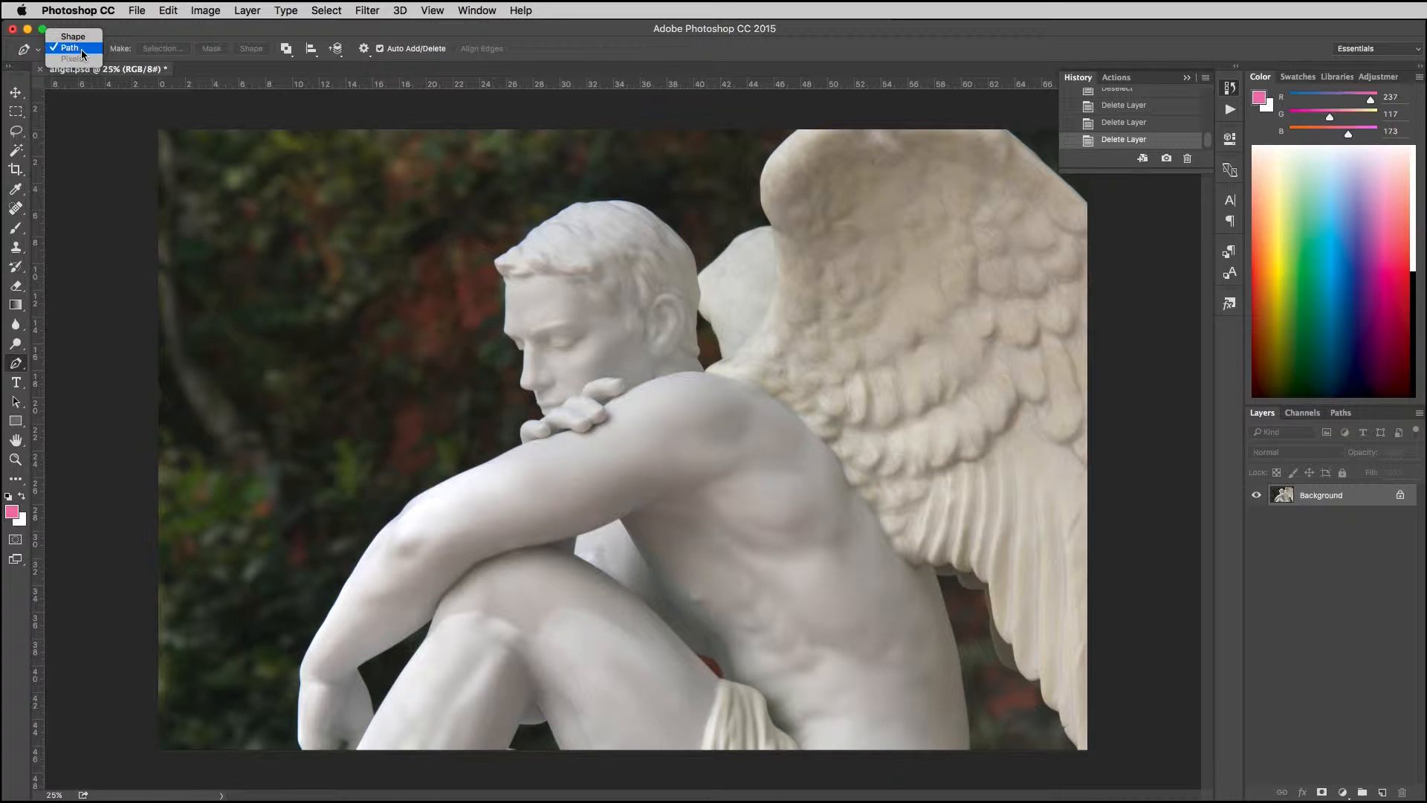
{"action": "left_click", "coordinate": [74, 36]}
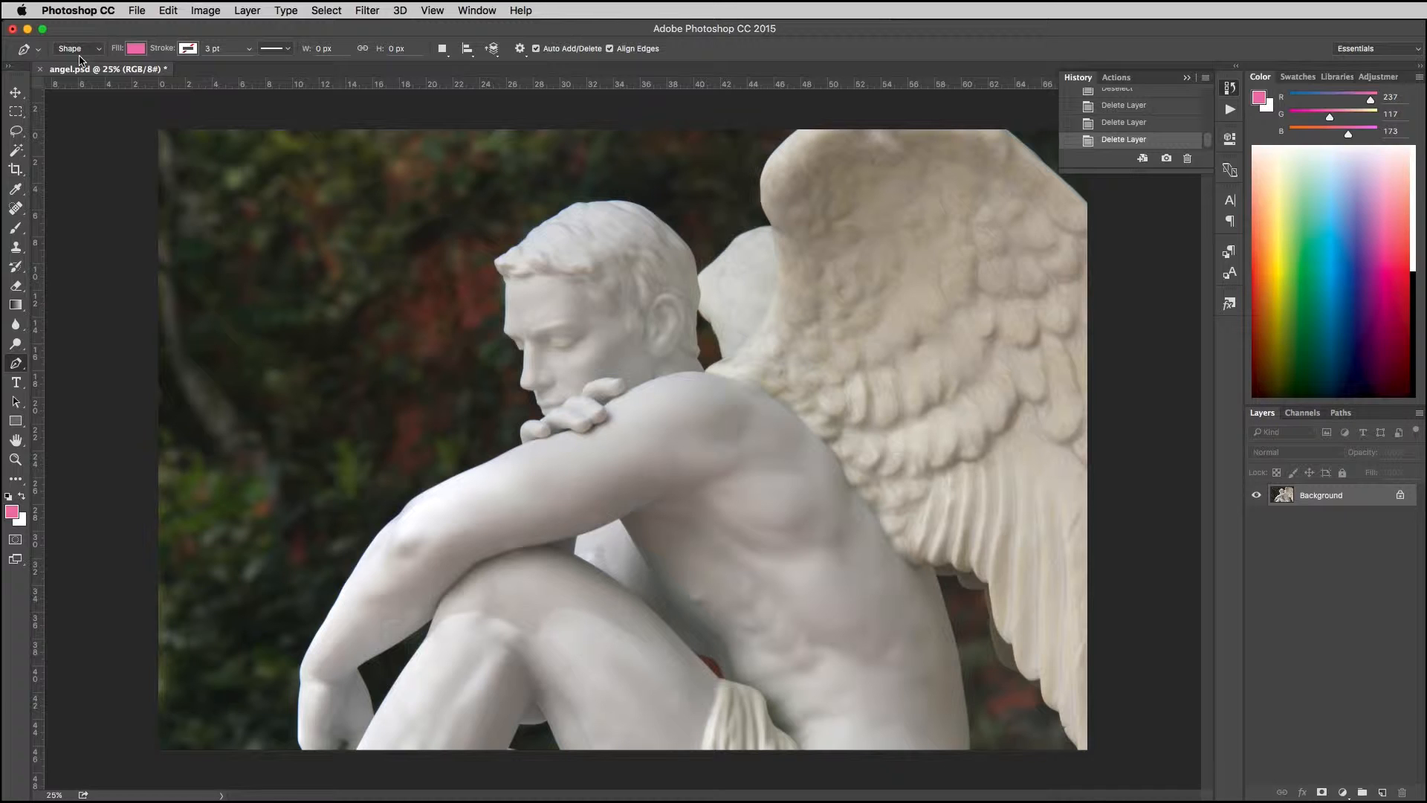
{"action": "left_click", "coordinate": [78, 56]}
{"action": "left_click", "coordinate": [78, 59]}
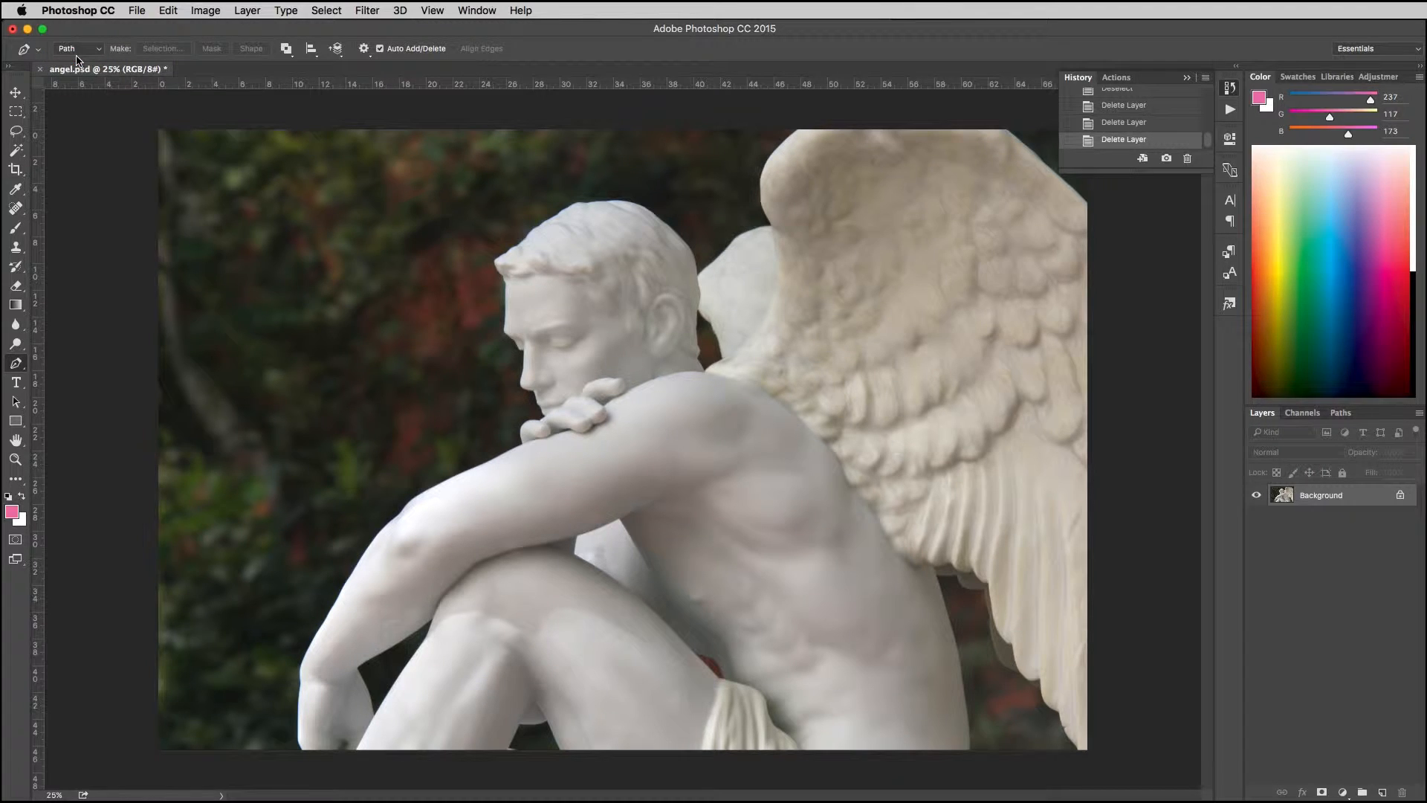
{"action": "left_click", "coordinate": [1342, 413]}
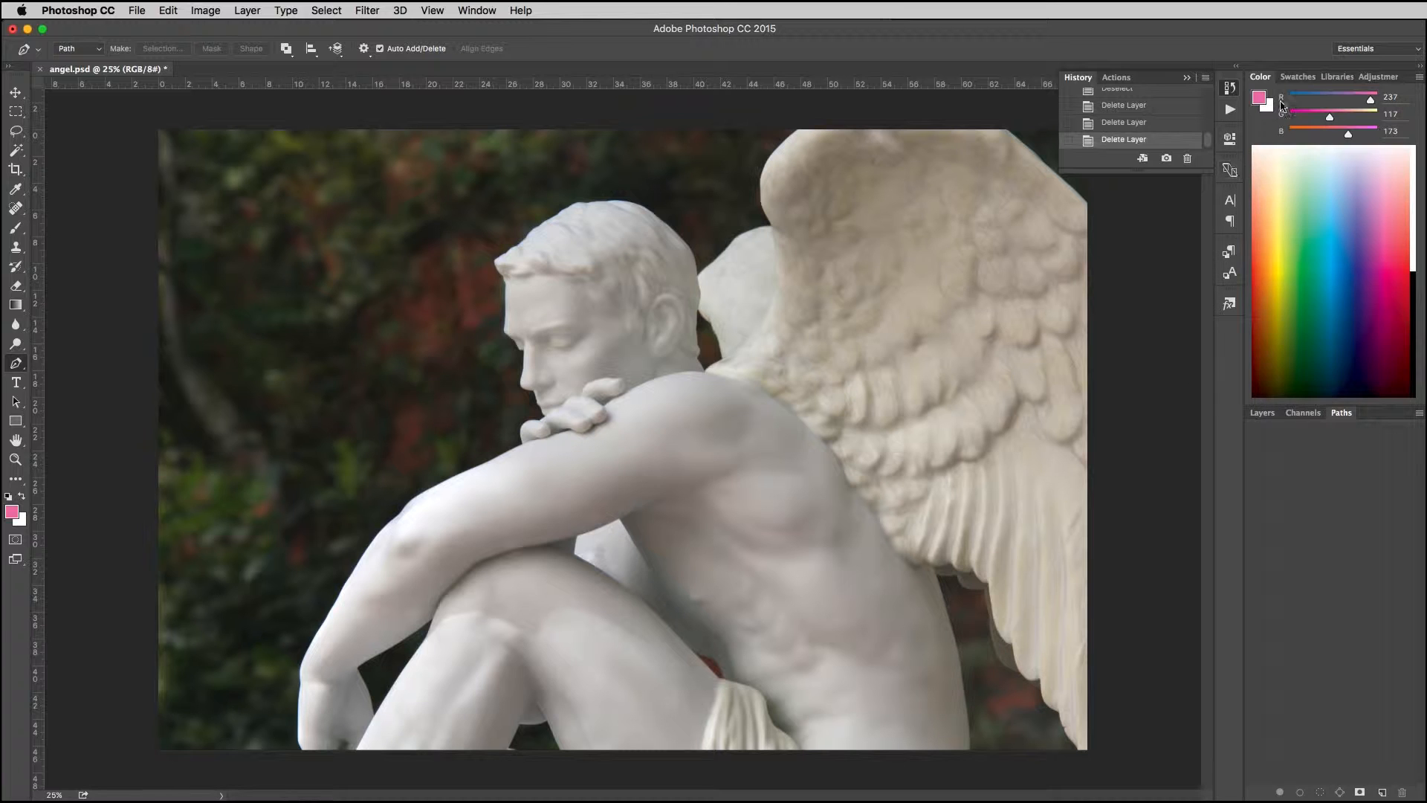
Step: Hide the Paths panel and show it again
{"action": "left_click", "coordinate": [489, 12]}
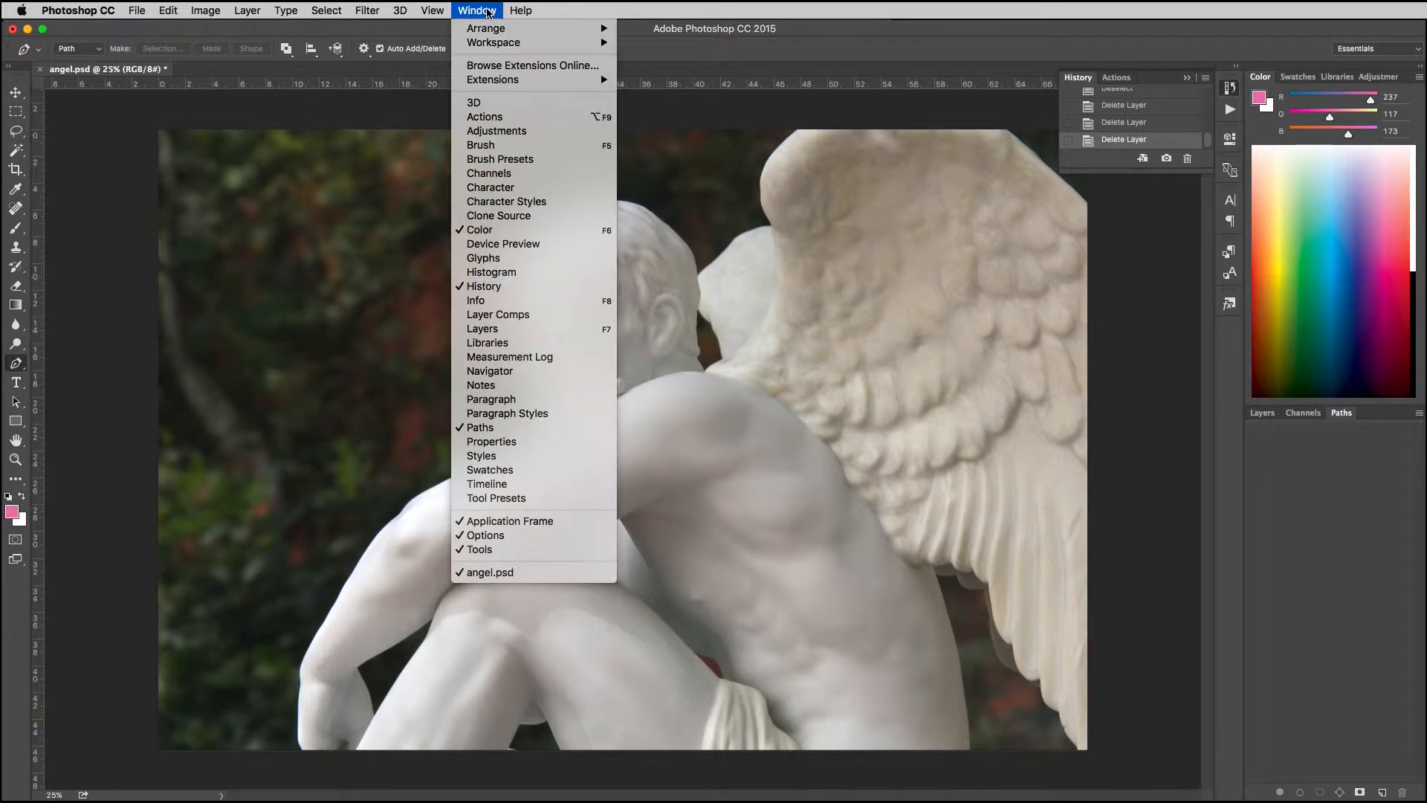
{"action": "left_click", "coordinate": [484, 431]}
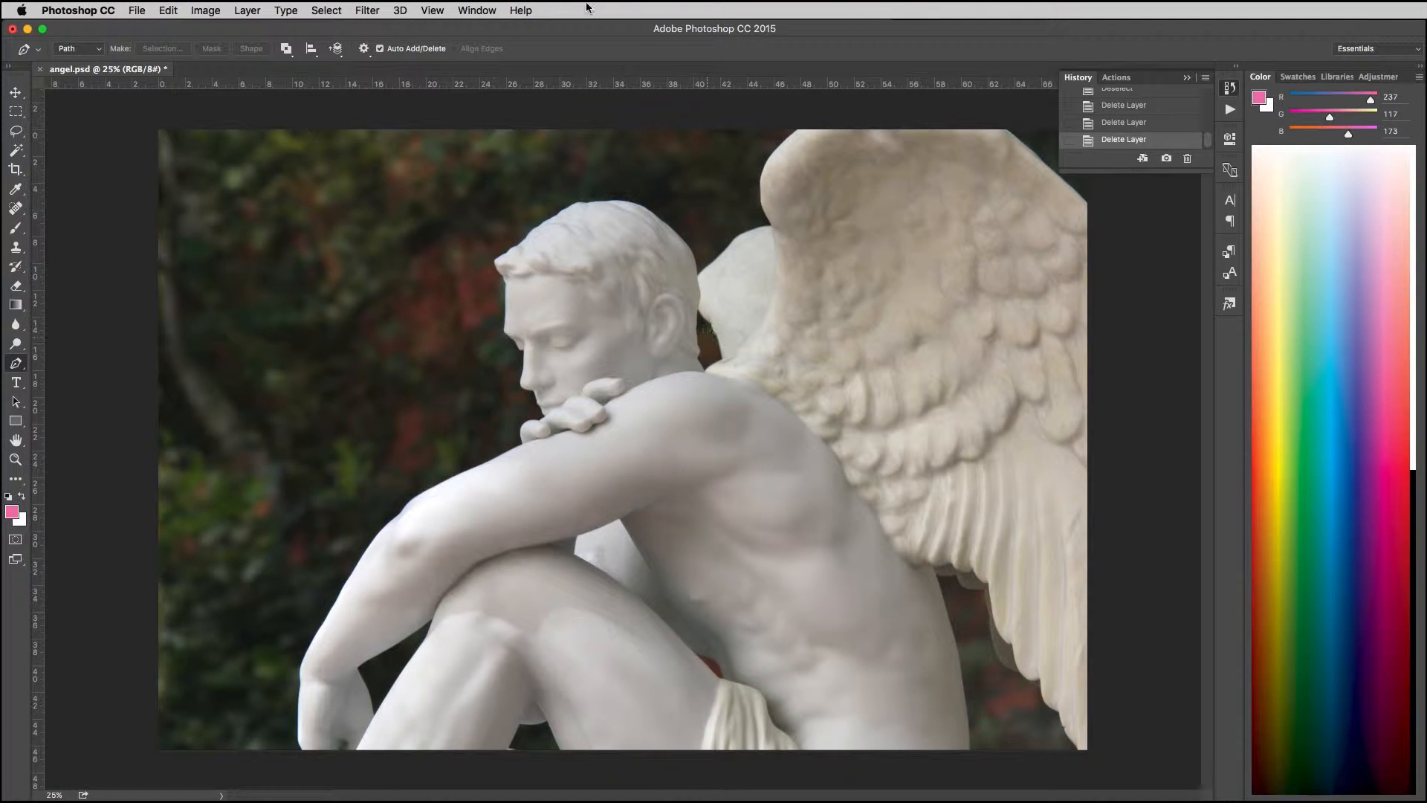
{"action": "left_click", "coordinate": [491, 9]}
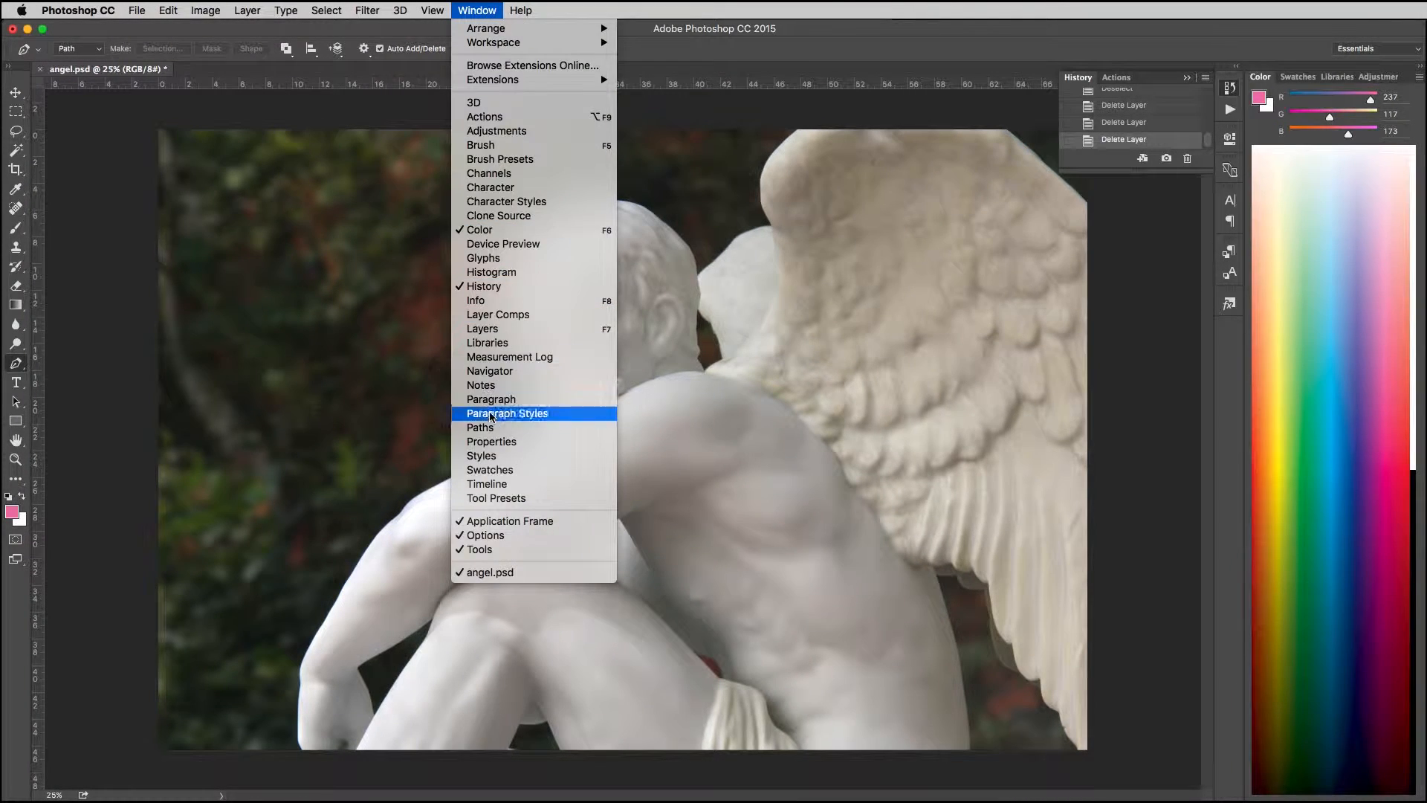
{"action": "left_click", "coordinate": [484, 431]}
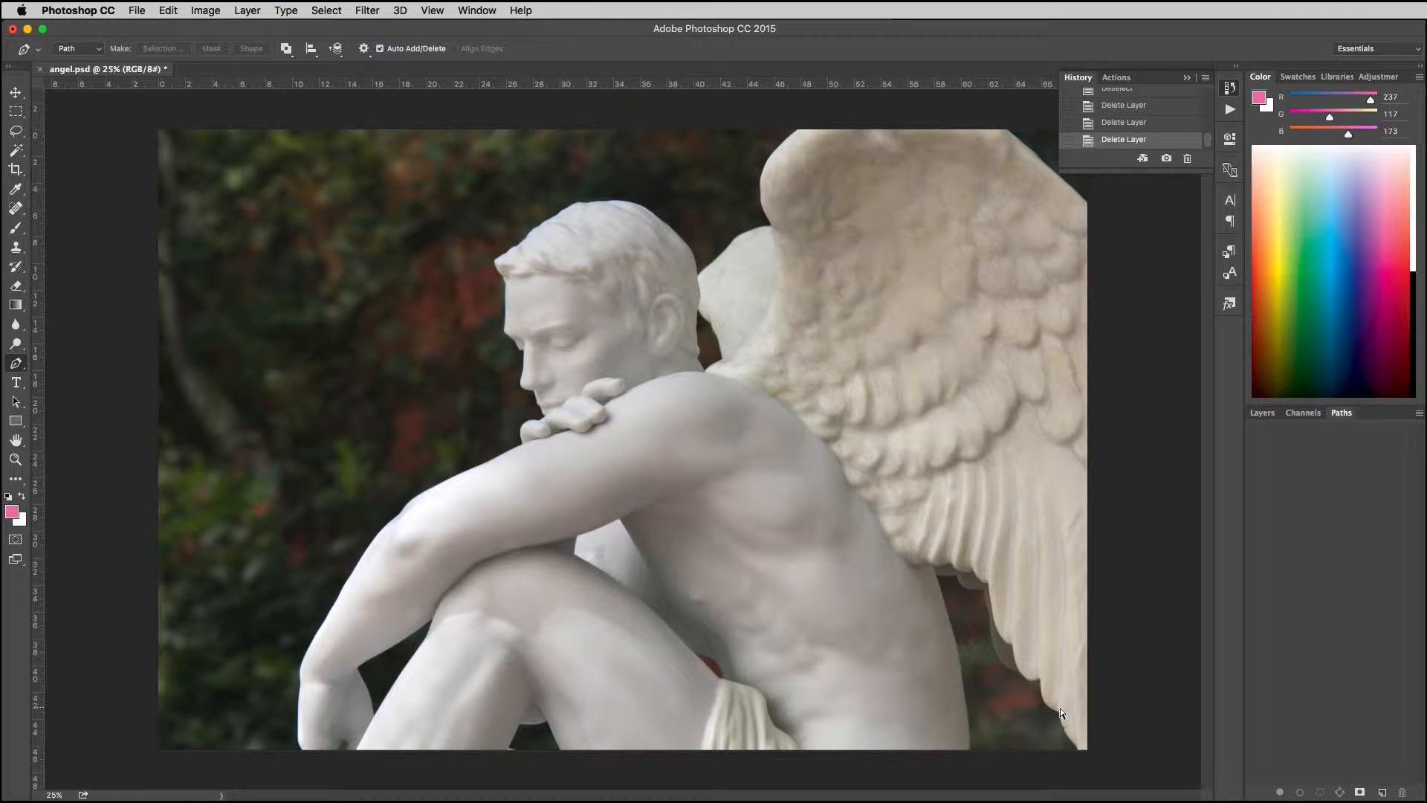
Step: Start a pen path at the image's lower-right corner with a straight segment along the bottom edge to the wing tip
{"action": "key", "text": "super+equal"}
{"action": "key", "text": "super+equal"}
{"action": "key", "text": "super+equal"}
{"action": "key", "text": "super+equal"}
{"action": "key", "text": "super+equal"}
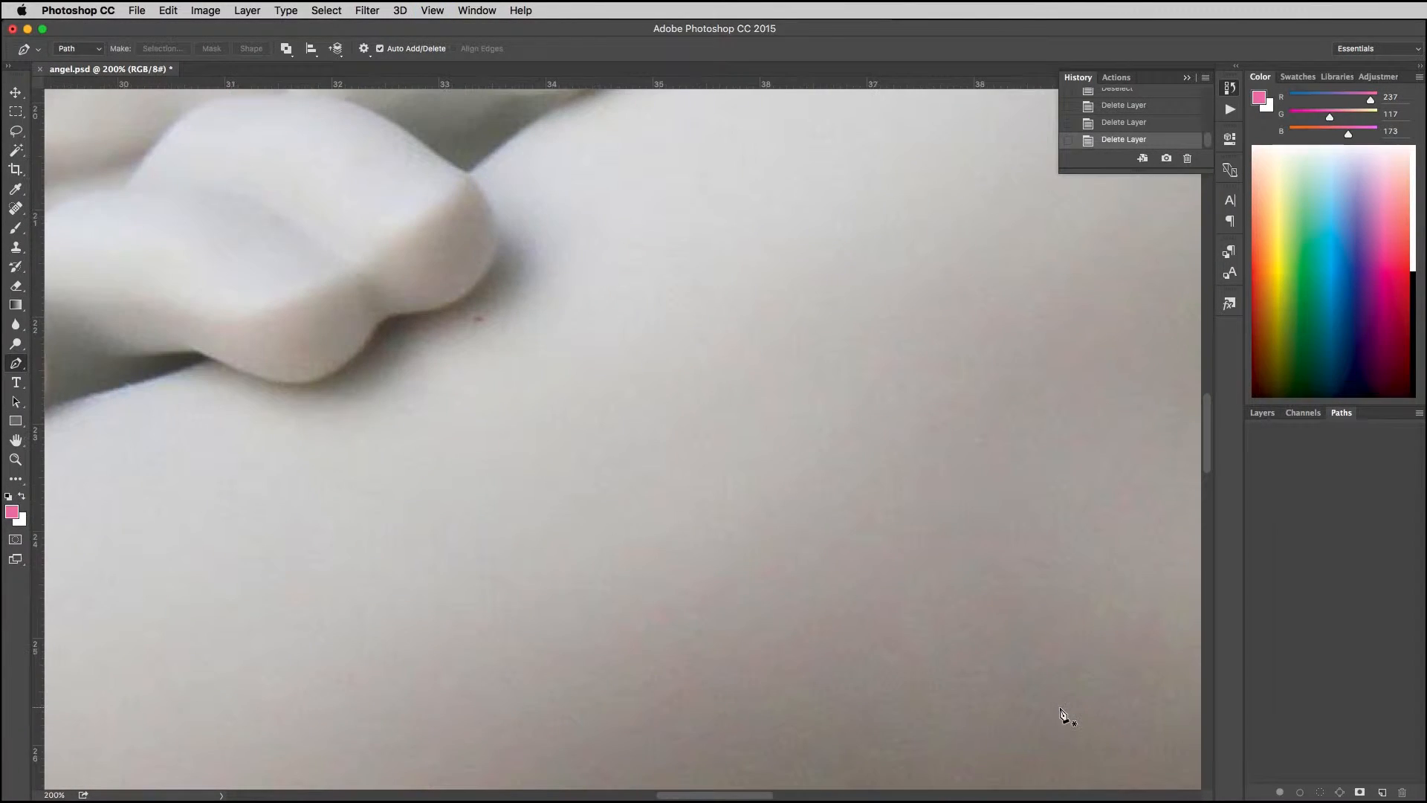
{"action": "left_click_drag", "start_coordinate": [1061, 706], "coordinate": [464, 302]}
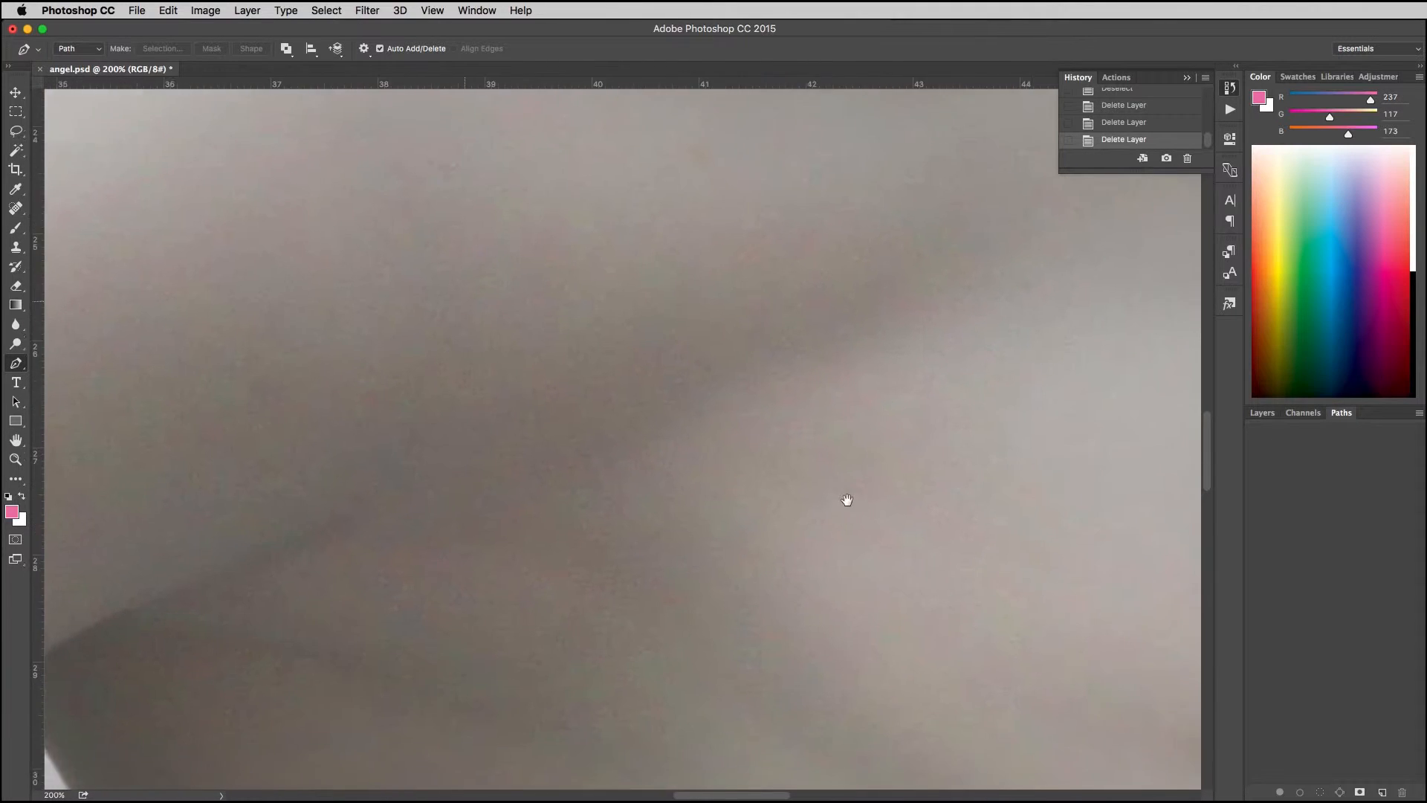
{"action": "left_click_drag", "start_coordinate": [911, 548], "coordinate": [506, 297]}
{"action": "left_click_drag", "start_coordinate": [883, 493], "coordinate": [430, 203]}
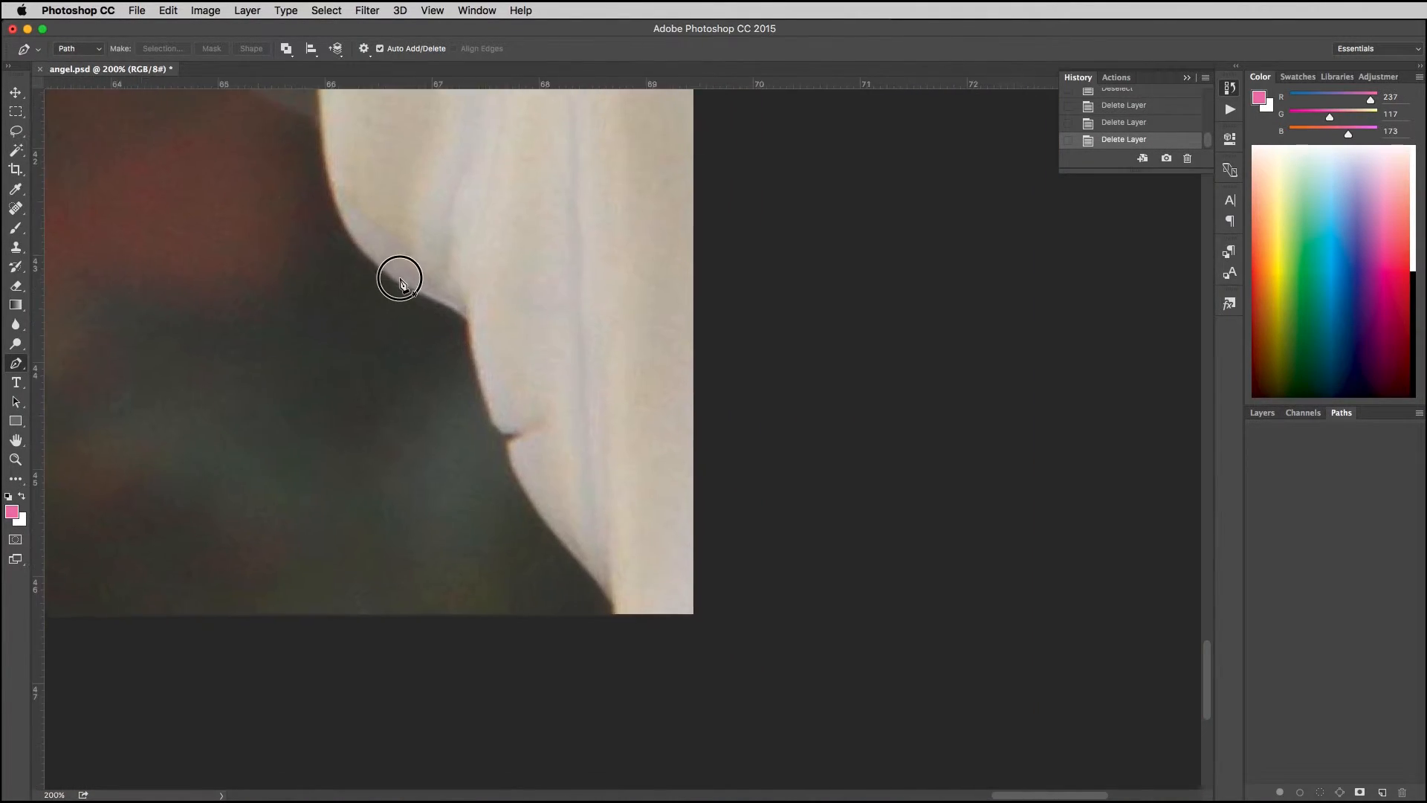
{"action": "left_click_drag", "start_coordinate": [400, 279], "coordinate": [545, 373]}
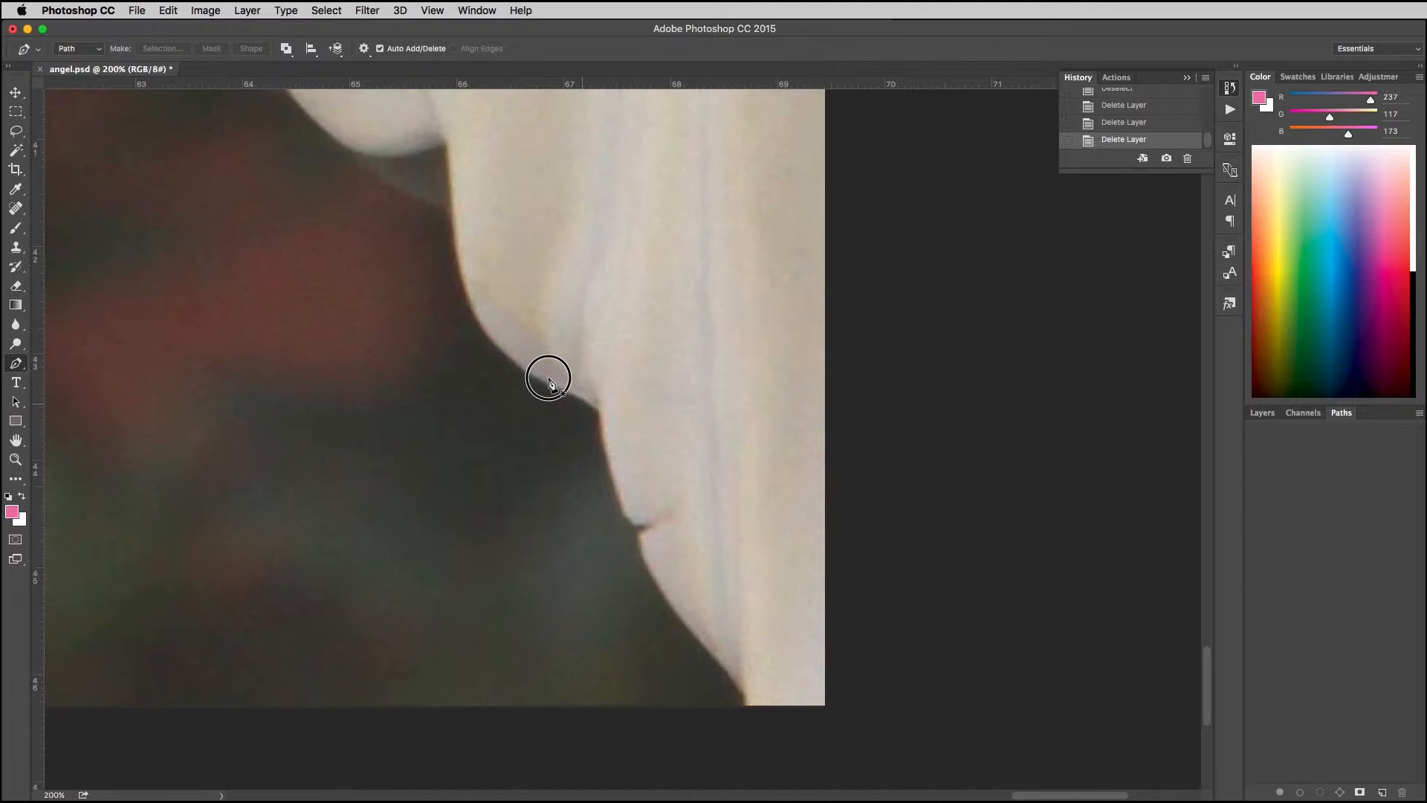
{"action": "left_click", "coordinate": [829, 709]}
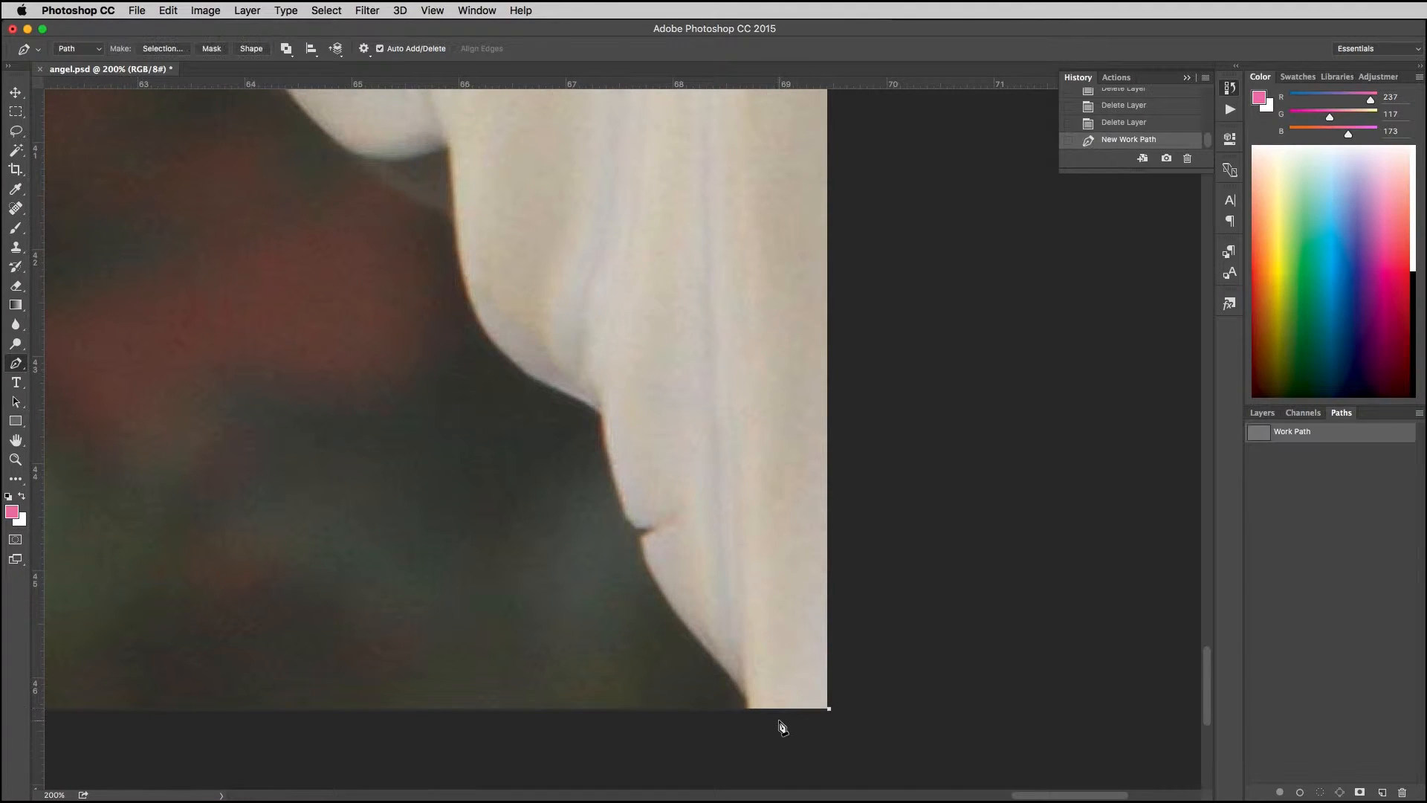
{"action": "left_click", "coordinate": [748, 707]}
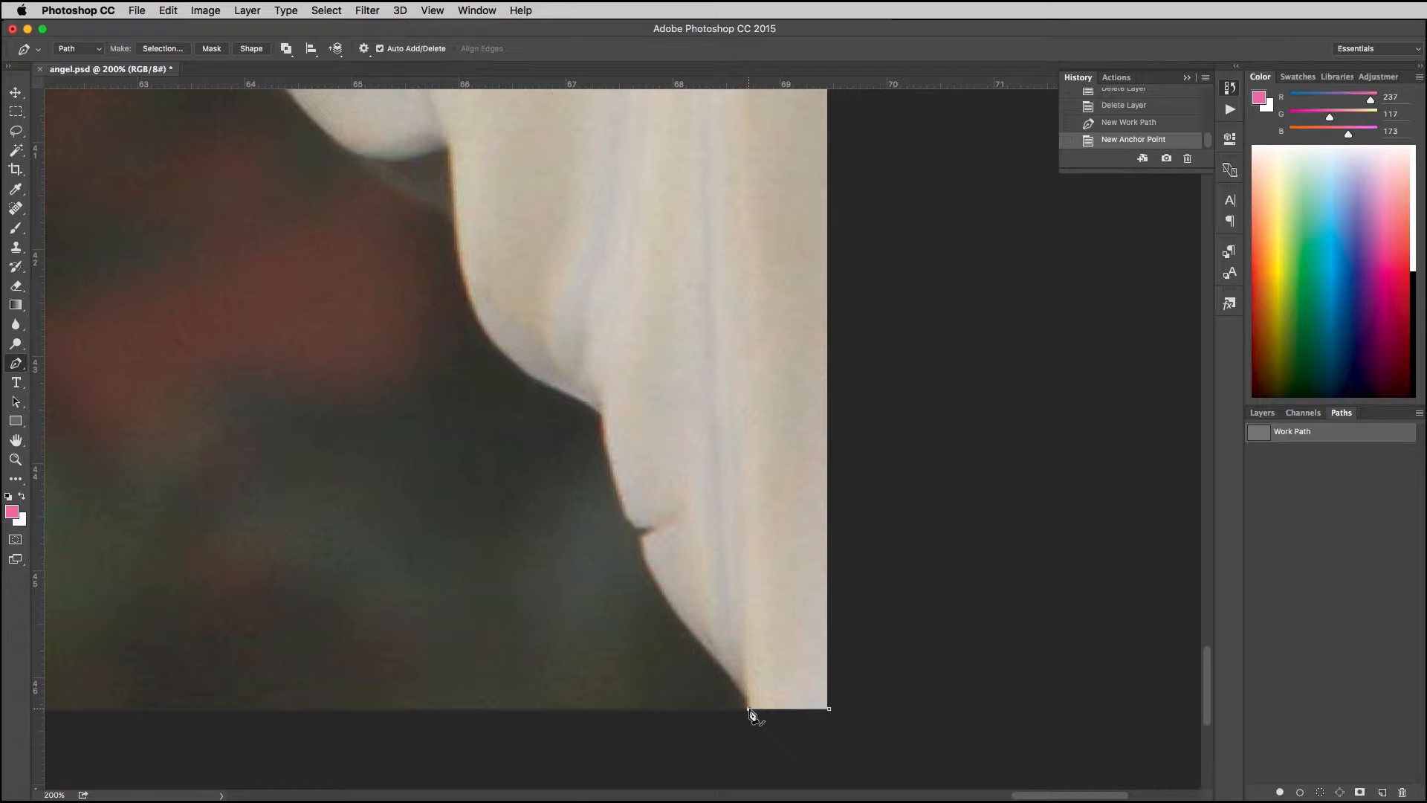
Step: Extend the path with a curved segment up the outer edge of the wing tip
{"action": "left_click", "coordinate": [748, 697]}
{"action": "left_click_drag", "start_coordinate": [692, 635], "coordinate": [650, 594]}
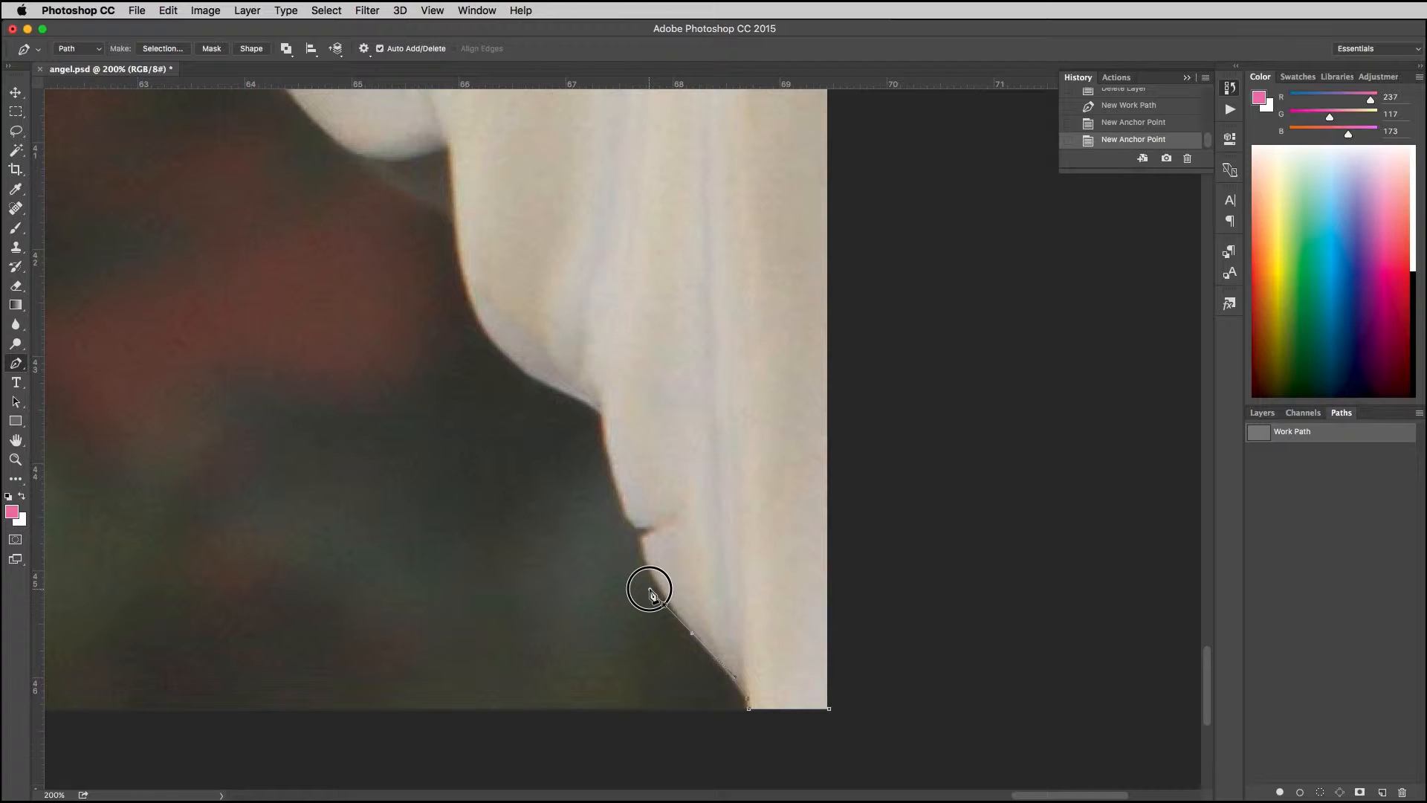
{"action": "left_click_drag", "start_coordinate": [651, 593], "coordinate": [652, 596]}
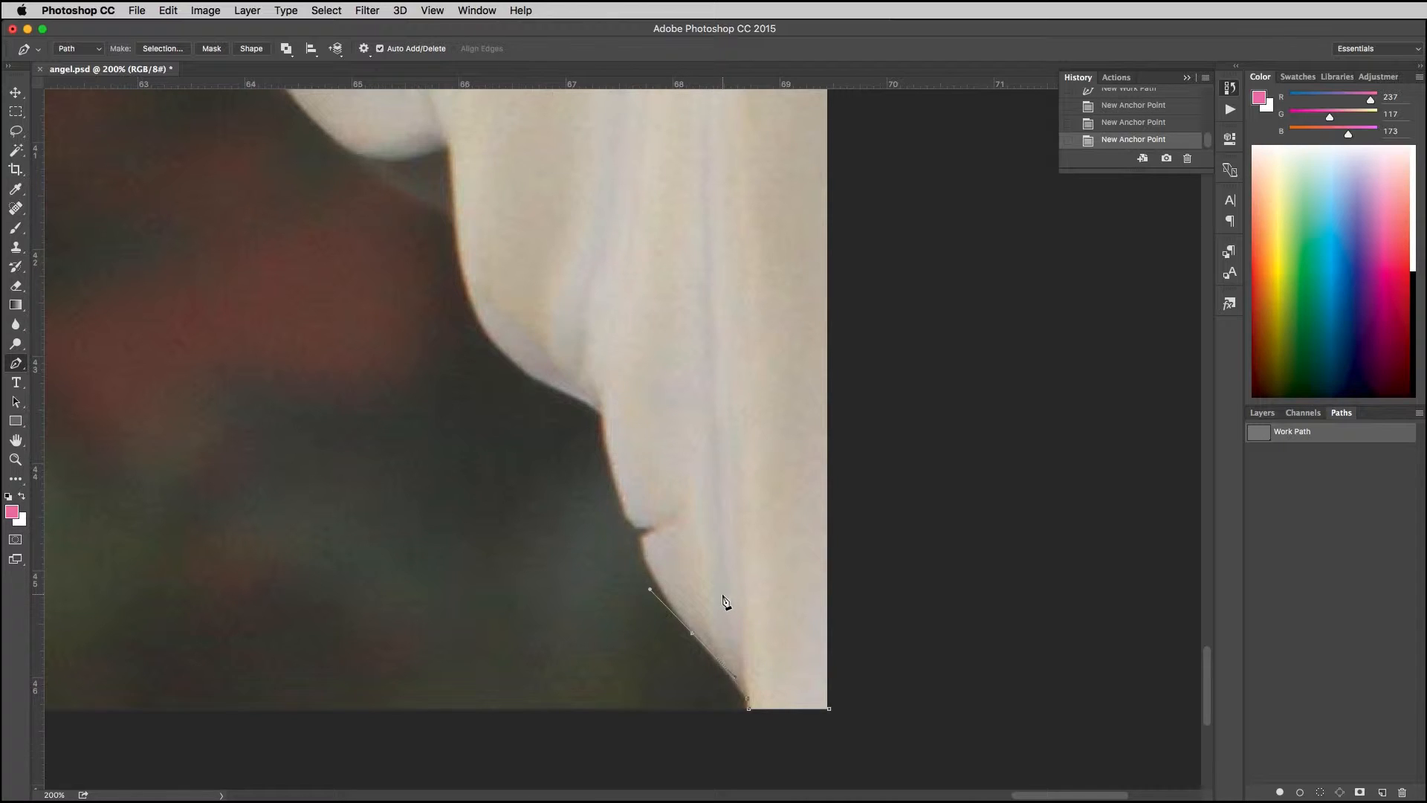
Step: Try a curved segment up to the small notch in the wing edge, then revert to the wing-tip curve's anchor
{"action": "left_click", "coordinate": [692, 635]}
{"action": "left_click_drag", "start_coordinate": [642, 537], "coordinate": [640, 499]}
{"action": "left_click", "coordinate": [642, 537], "text": "alt"}
{"action": "left_click", "coordinate": [1102, 109]}
{"action": "left_click", "coordinate": [1105, 100]}
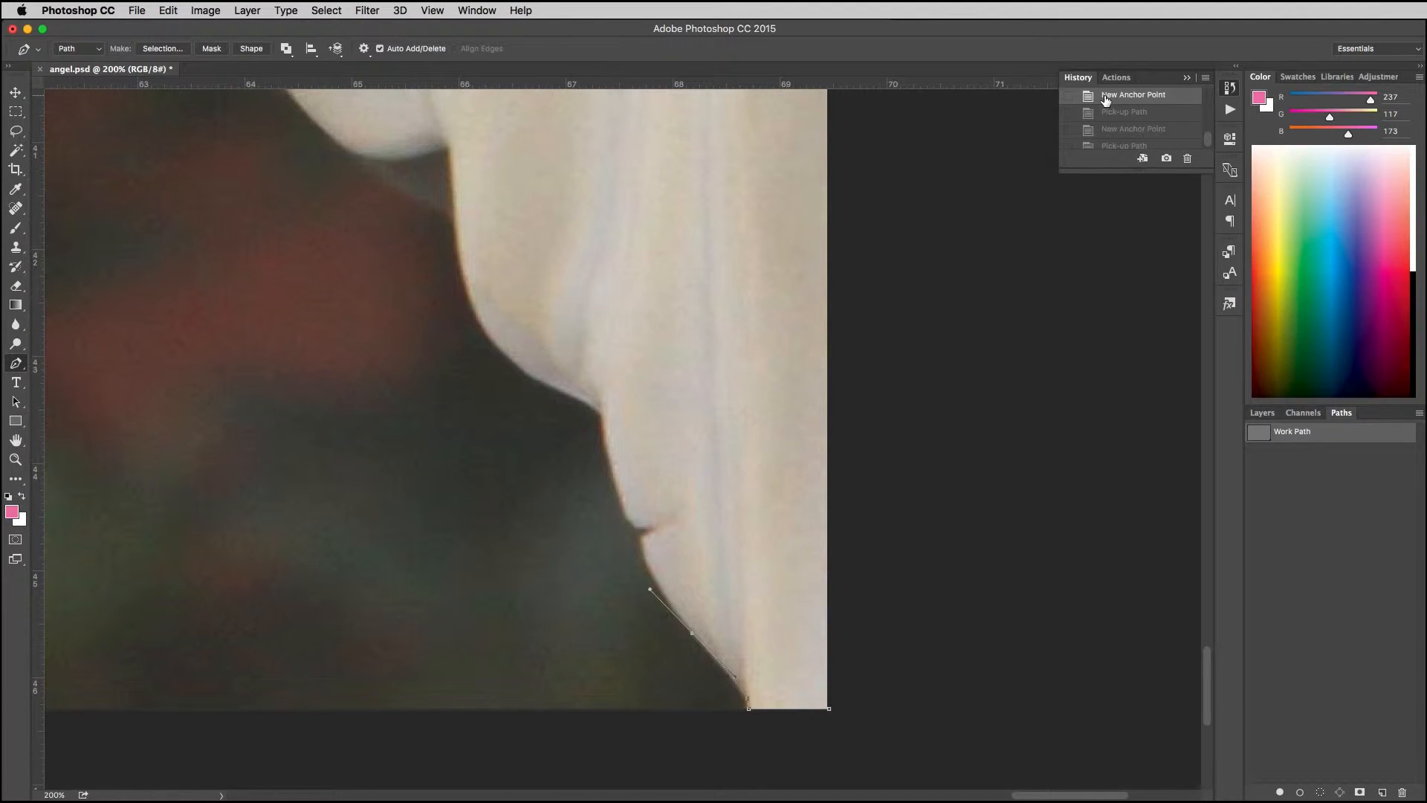
Step: Trace the path up to and around the small notch in the lowest feather's edge, undoing a misplaced anchor
{"action": "left_click", "coordinate": [642, 538]}
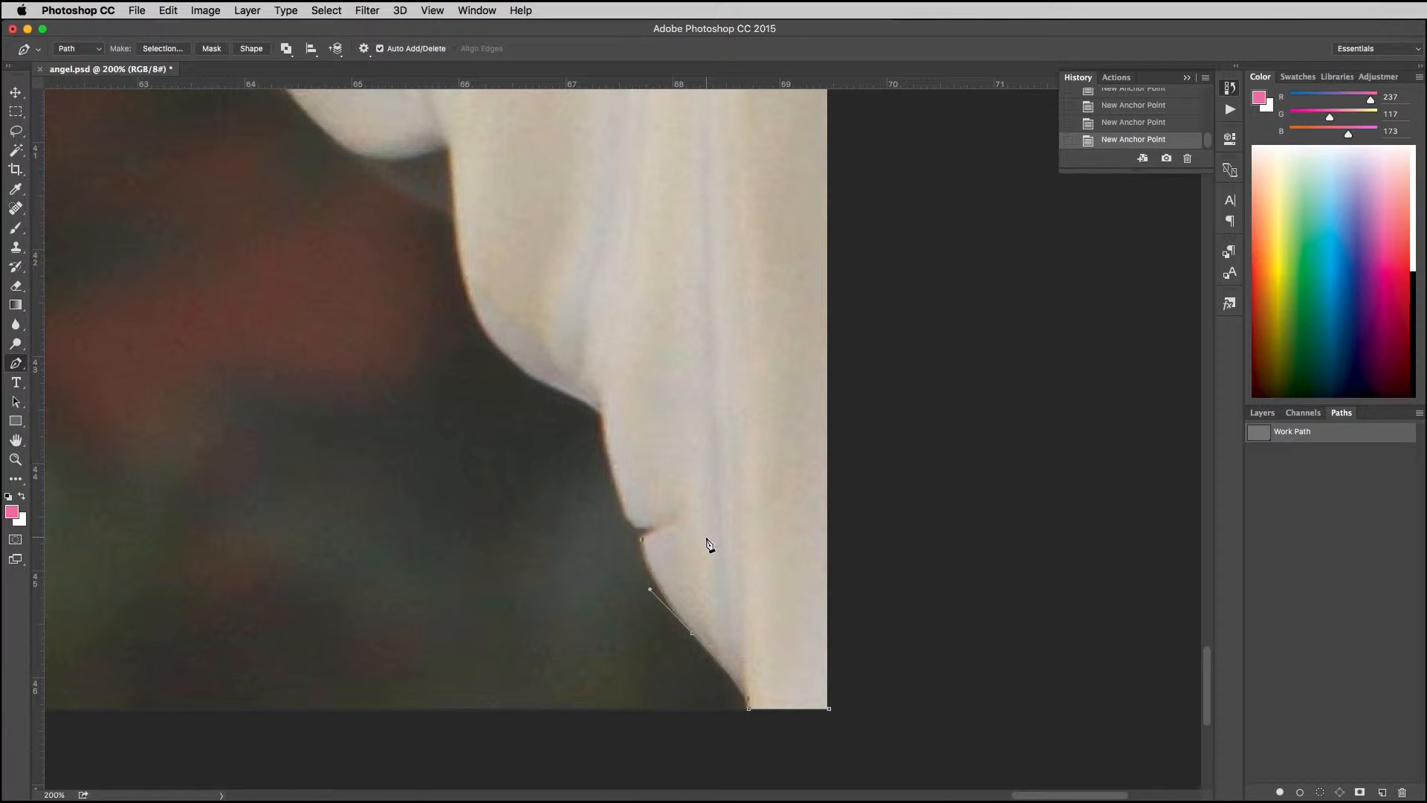
{"action": "left_click", "coordinate": [658, 530]}
{"action": "left_click_drag", "start_coordinate": [659, 530], "coordinate": [621, 502]}
{"action": "left_click", "coordinate": [596, 420]}
{"action": "key", "text": "super+z"}
{"action": "left_click", "coordinate": [603, 415]}
{"action": "left_click", "coordinate": [629, 517]}
Step: Continue the path up the feather's edge to its inner corner and onto the next feather's underside, using corner anchors
{"action": "left_click_drag", "start_coordinate": [603, 415], "coordinate": [598, 354]}
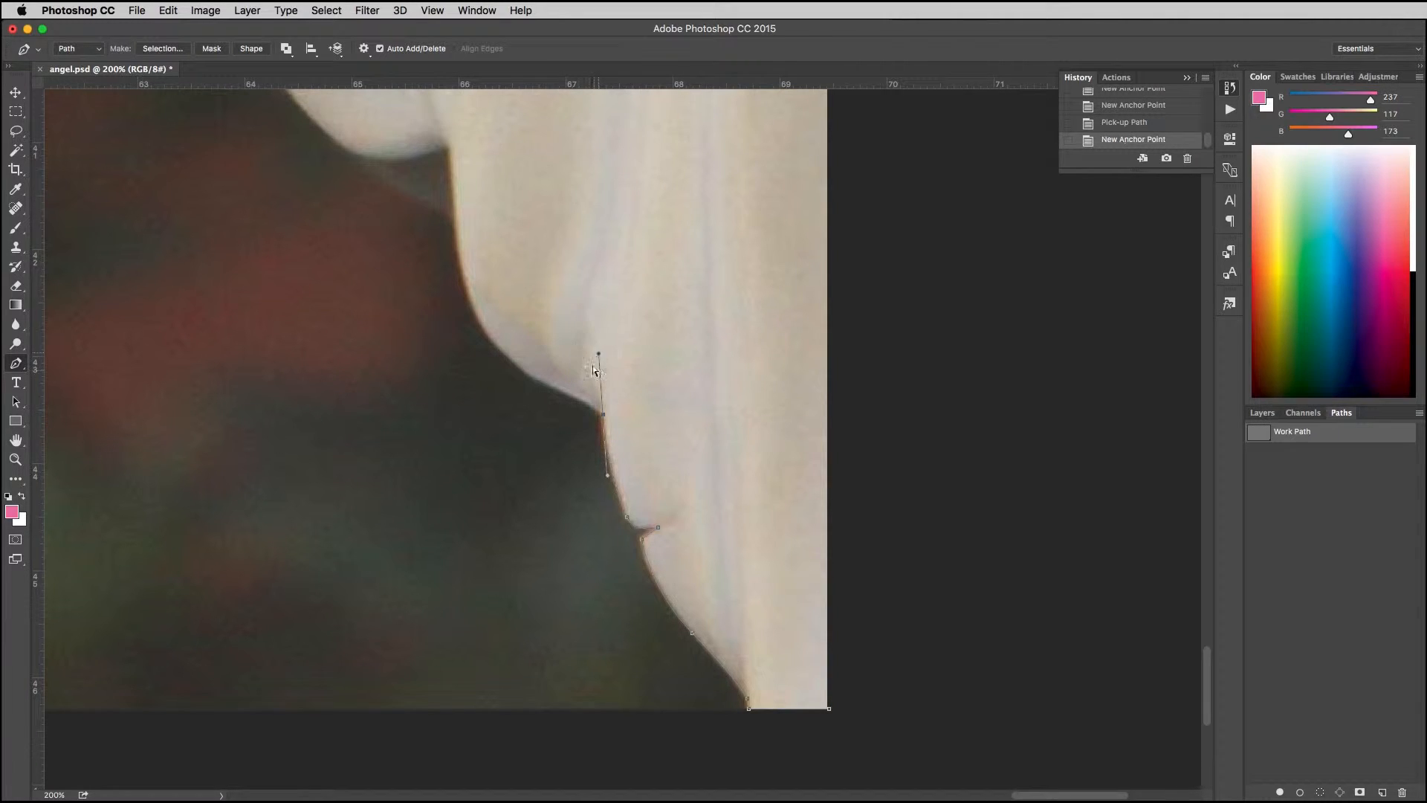
{"action": "left_click", "coordinate": [602, 415], "text": "alt"}
{"action": "left_click_drag", "start_coordinate": [569, 394], "coordinate": [552, 388]}
{"action": "left_click", "coordinate": [569, 394], "text": "alt"}
Step: Draw a curve up the second feather's outer edge, redoing it once, and remove its outgoing handle
{"action": "mouse_move", "coordinate": [455, 201]}
{"action": "left_mouse_down"}
{"action": "mouse_move", "coordinate": [446, 77]}
{"action": "mouse_move", "coordinate": [433, 154]}
{"action": "mouse_move", "coordinate": [454, 177]}
{"action": "left_mouse_up"}
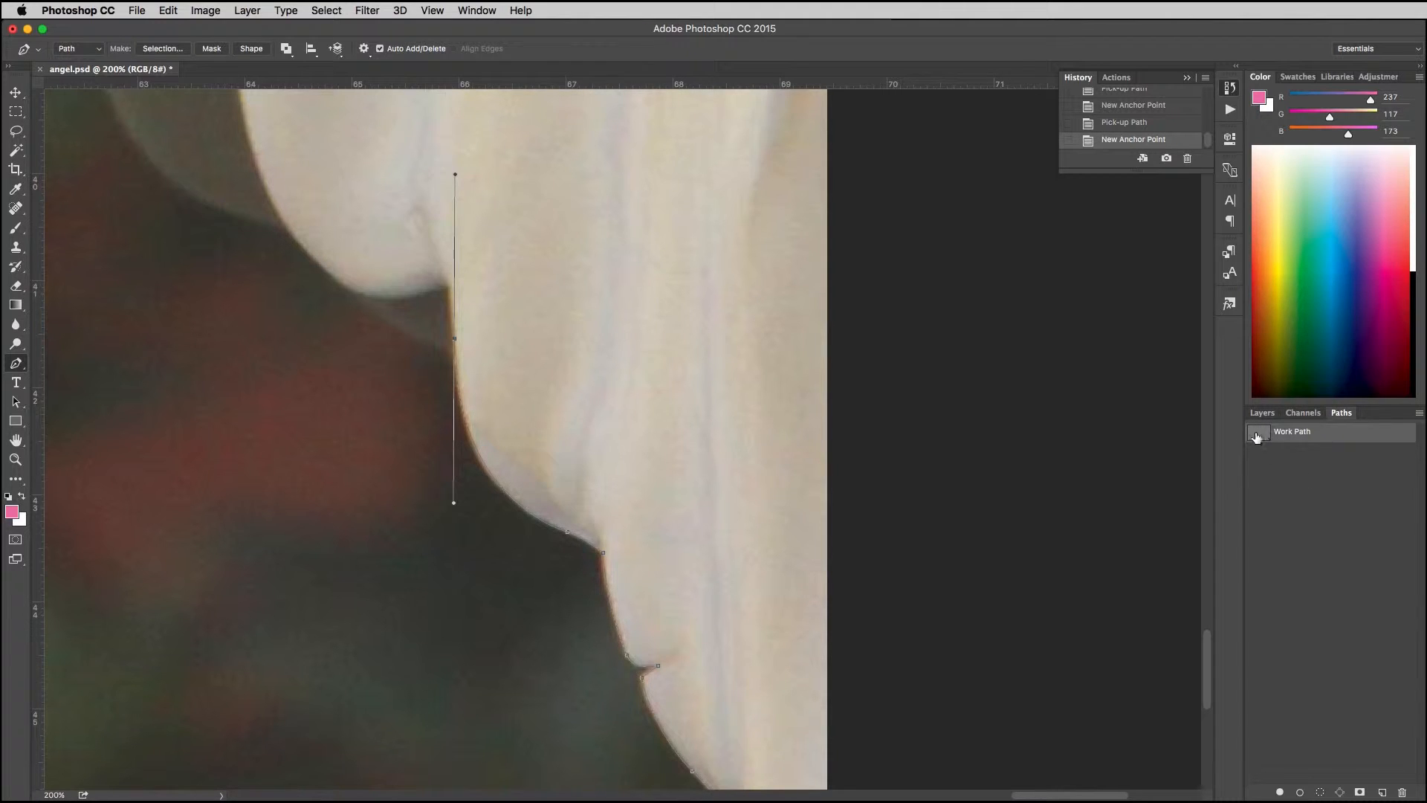
{"action": "key", "text": "super+z"}
{"action": "left_click_drag", "start_coordinate": [453, 350], "coordinate": [443, 190]}
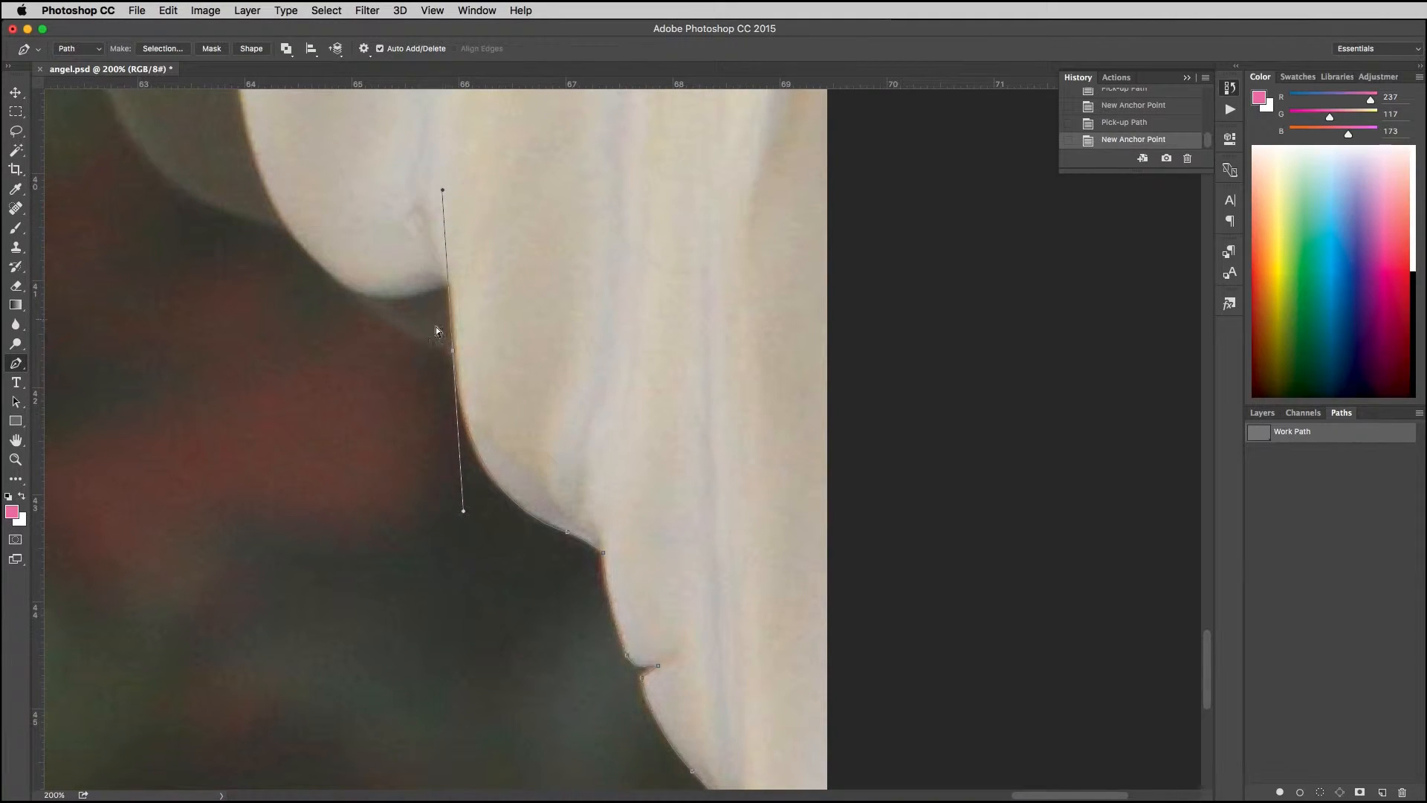
{"action": "left_click", "coordinate": [453, 350]}
Step: Add a curved segment to the bottom of the next feather, then delete the entire unfinished path
{"action": "left_click_drag", "start_coordinate": [369, 303], "coordinate": [342, 266]}
{"action": "left_click", "coordinate": [367, 301]}
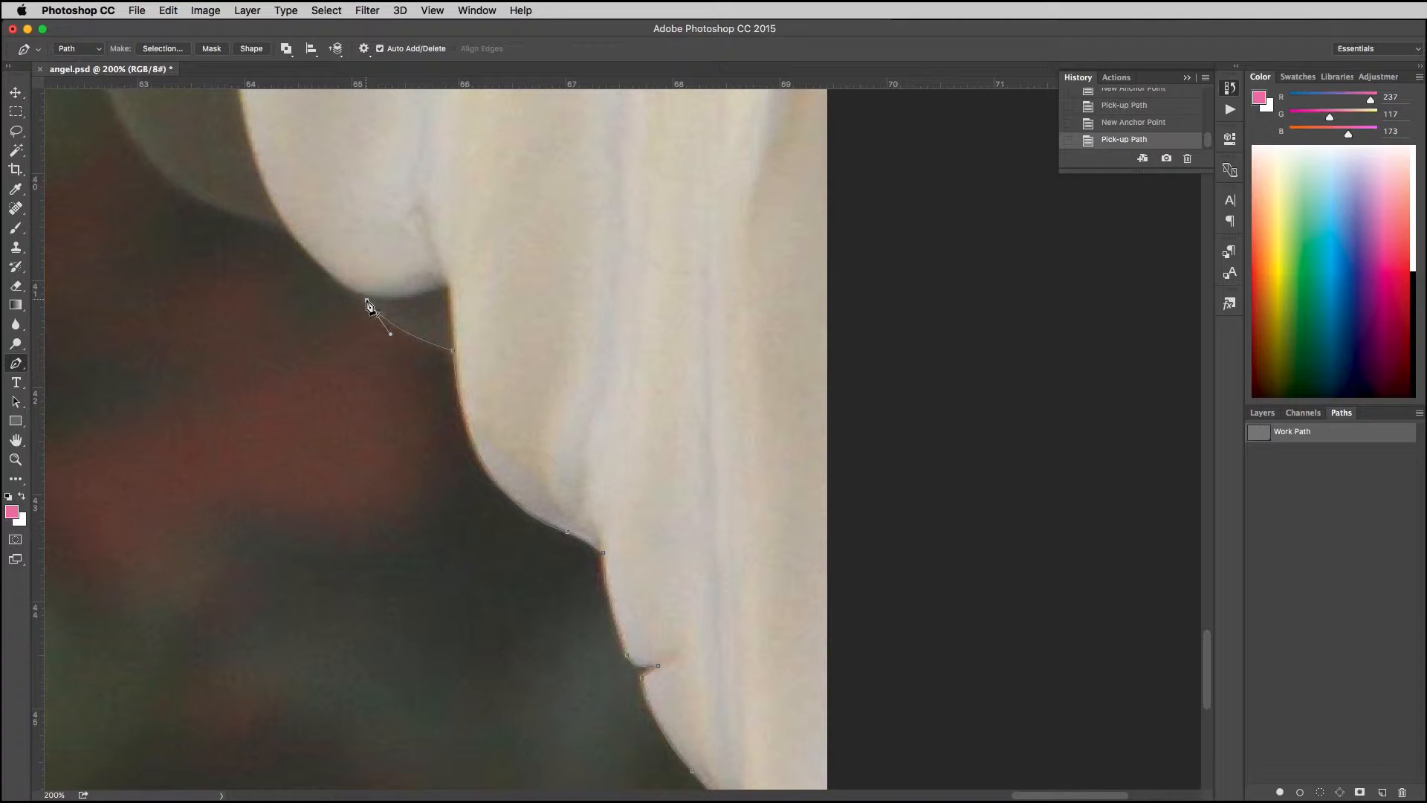
{"action": "key", "text": "BackSpace"}
{"action": "key", "text": "BackSpace"}
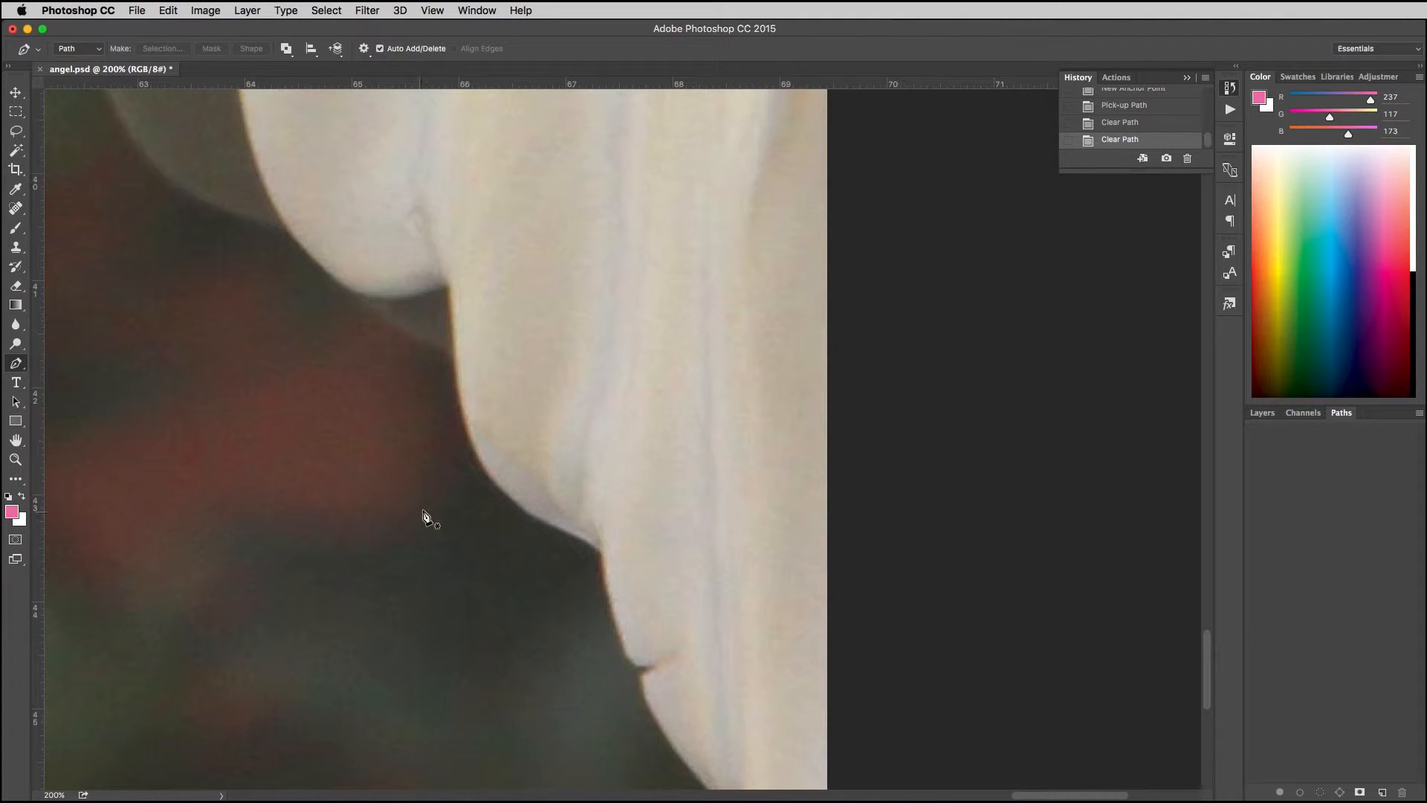
Step: Examine the statue's outline from the wing across the torso to the drapery and the background gaps between its limbs
{"action": "scroll", "coordinate": [439, 520], "scroll_direction": "down", "scroll_amount": 3}
{"action": "key", "text": "space"}
{"action": "left_click_drag", "start_coordinate": [331, 417], "coordinate": [532, 558]}
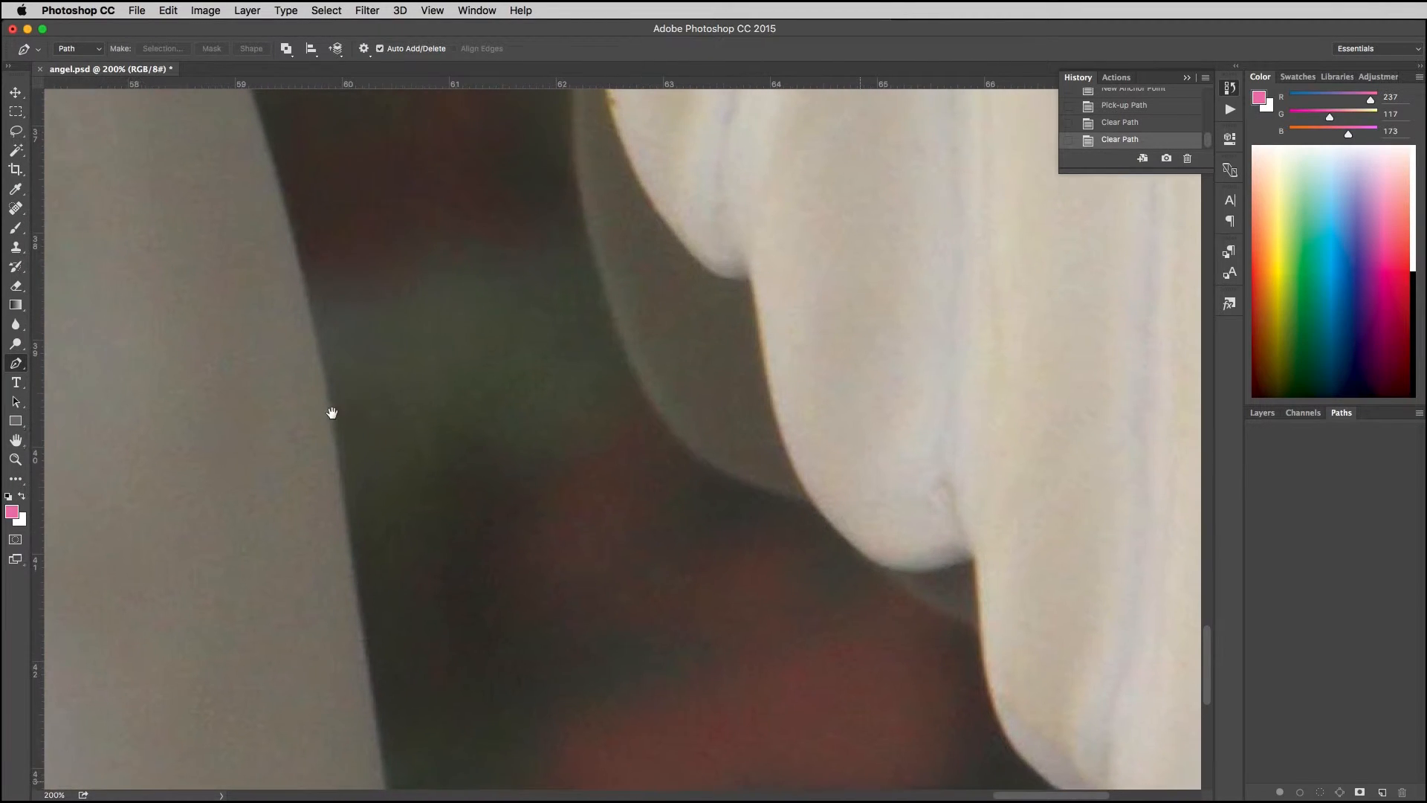
{"action": "key", "text": "space"}
{"action": "left_click_drag", "start_coordinate": [105, 388], "coordinate": [914, 360]}
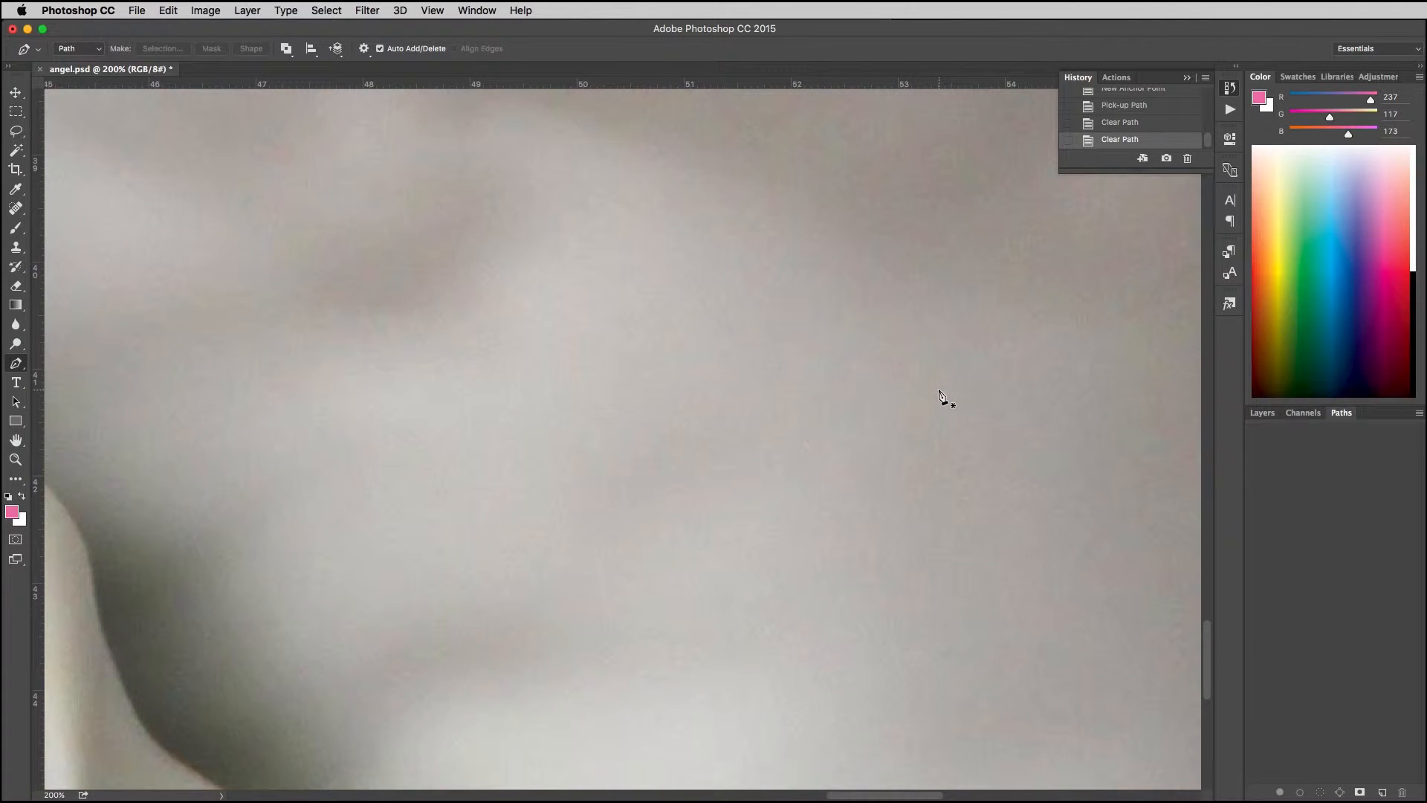
{"action": "key", "text": "super+minus"}
{"action": "key", "text": "super+minus"}
{"action": "key", "text": "space"}
{"action": "left_click_drag", "start_coordinate": [478, 492], "coordinate": [789, 591]}
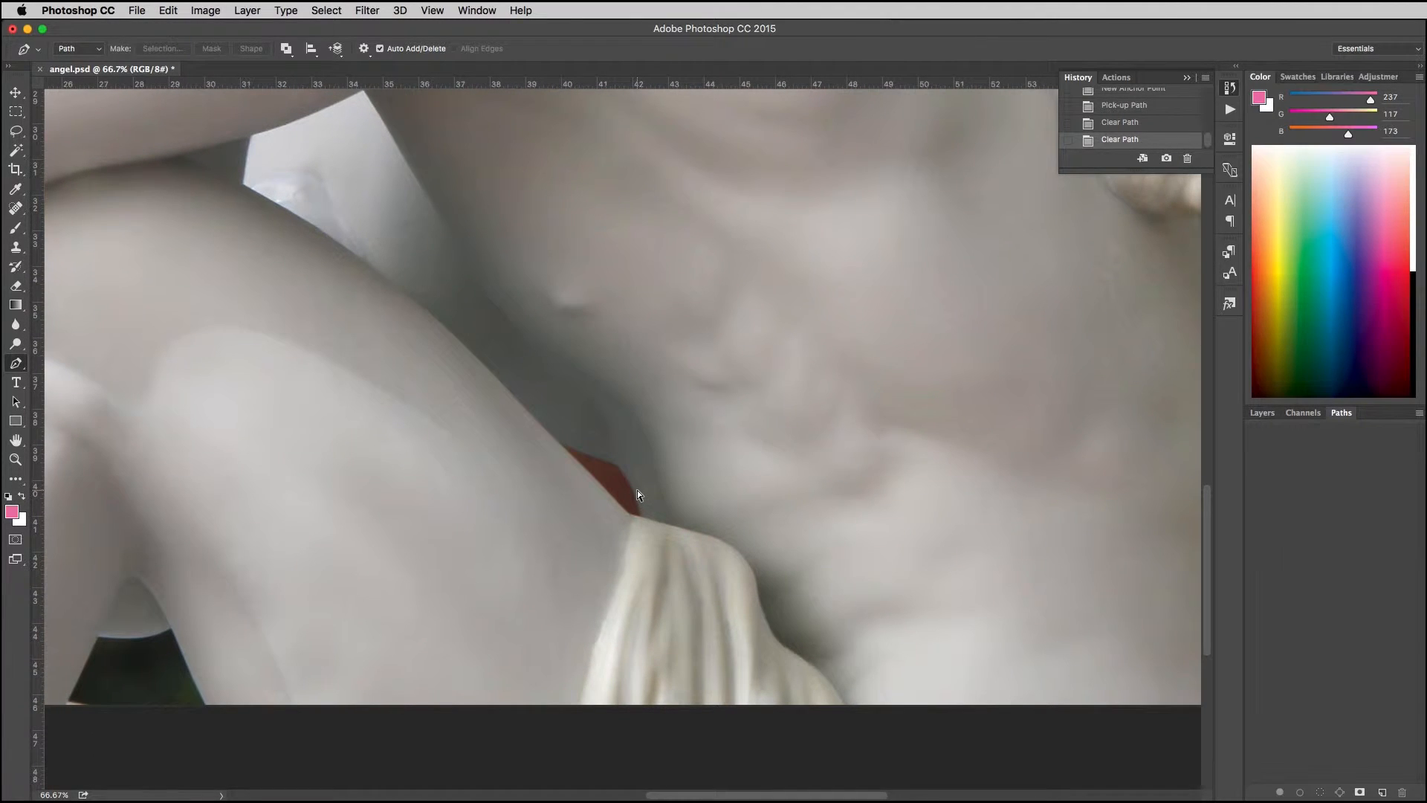
{"action": "key", "text": "super+minus"}
{"action": "key", "text": "super+minus"}
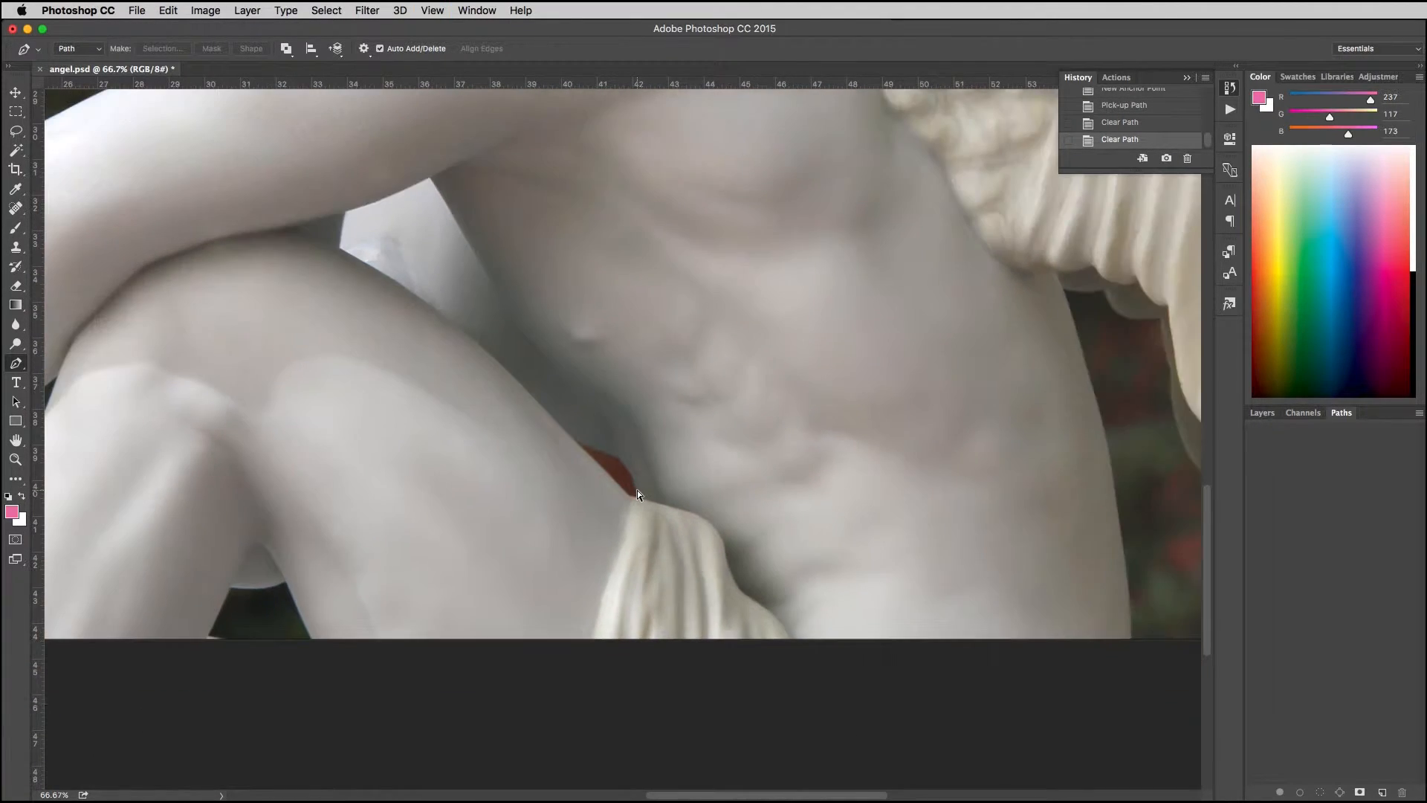
{"action": "key", "text": "super+minus"}
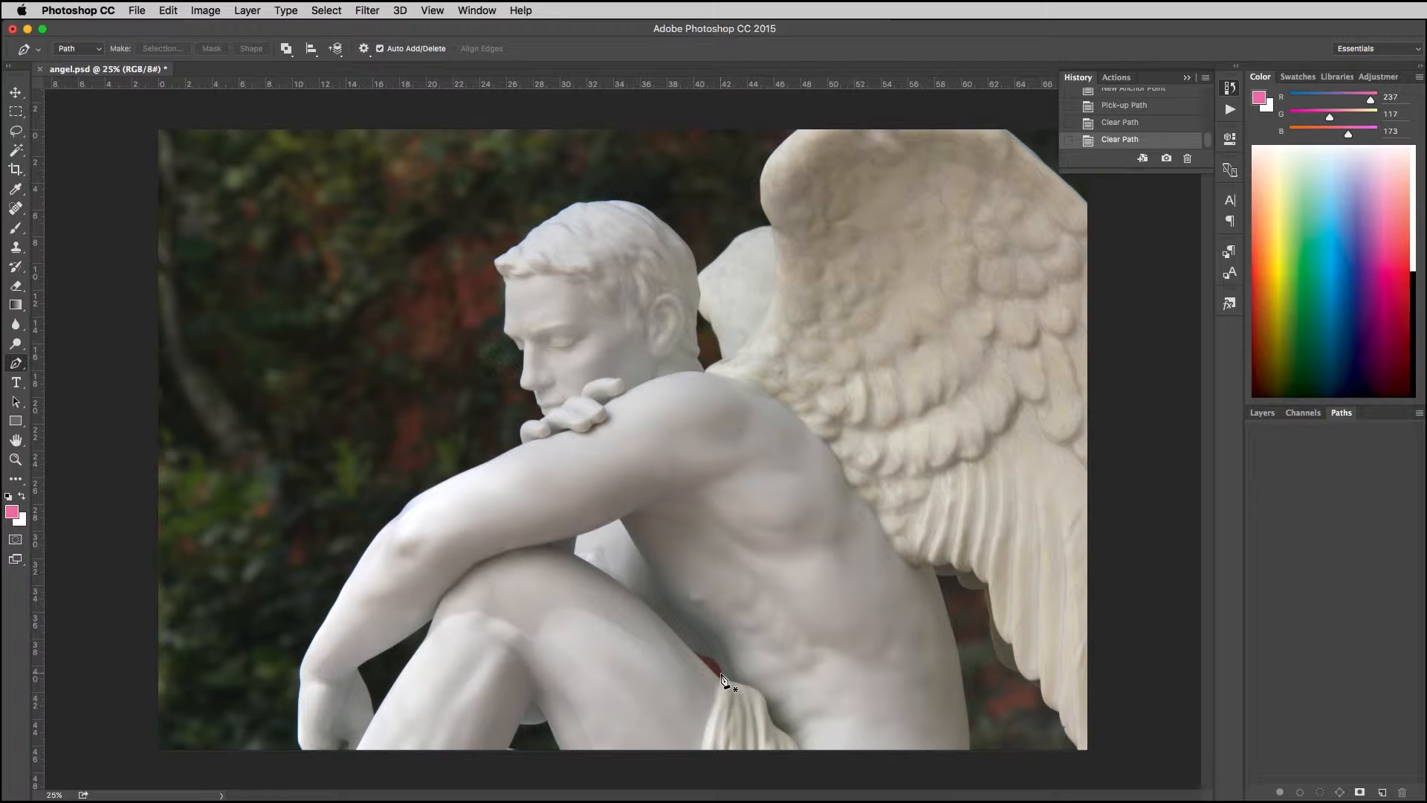
Step: Draw a closed pen path around the small red background gap between the thigh, torso and drapery
{"action": "key", "text": "super+plus"}
{"action": "key", "text": "super+plus"}
{"action": "key", "text": "super+plus"}
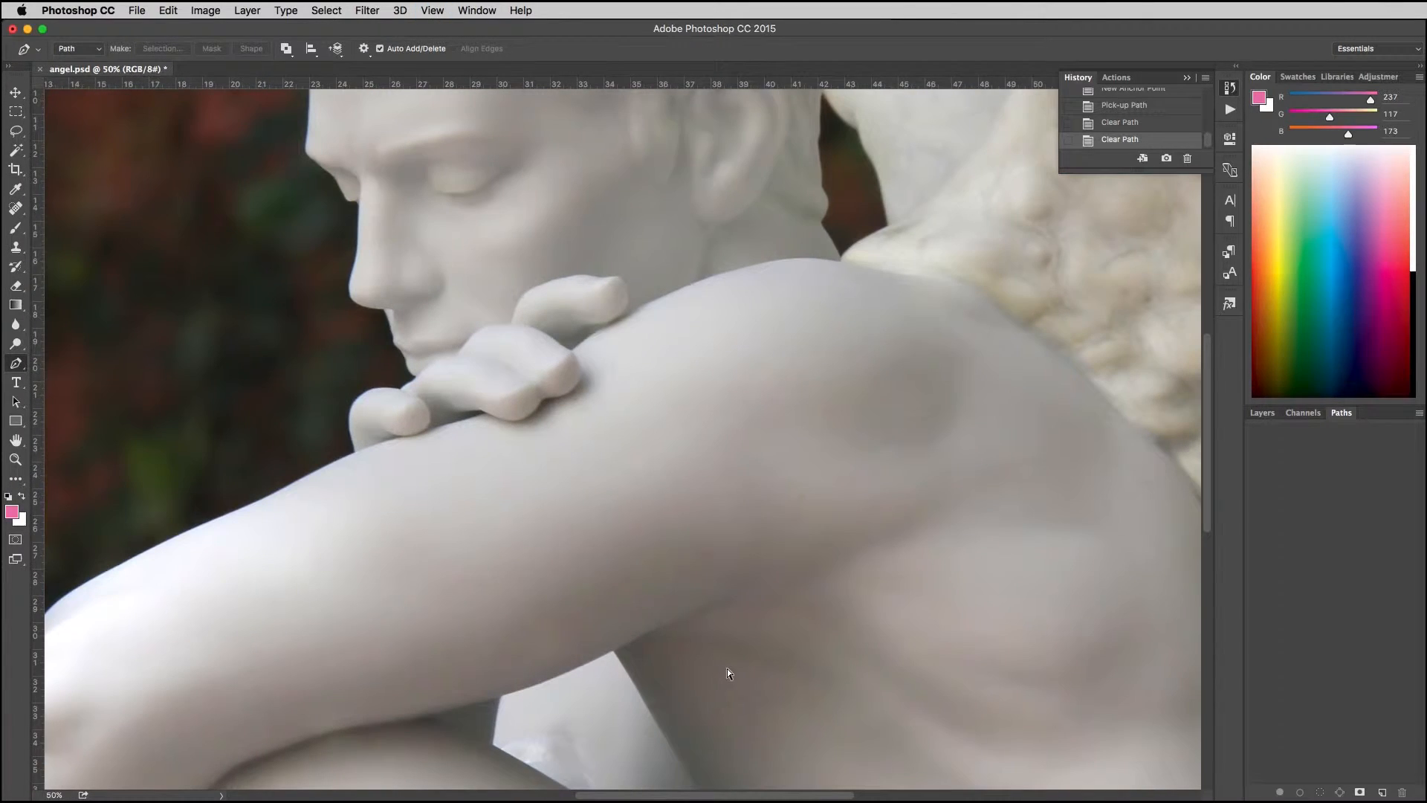
{"action": "left_click_drag", "start_coordinate": [746, 681], "coordinate": [703, 209]}
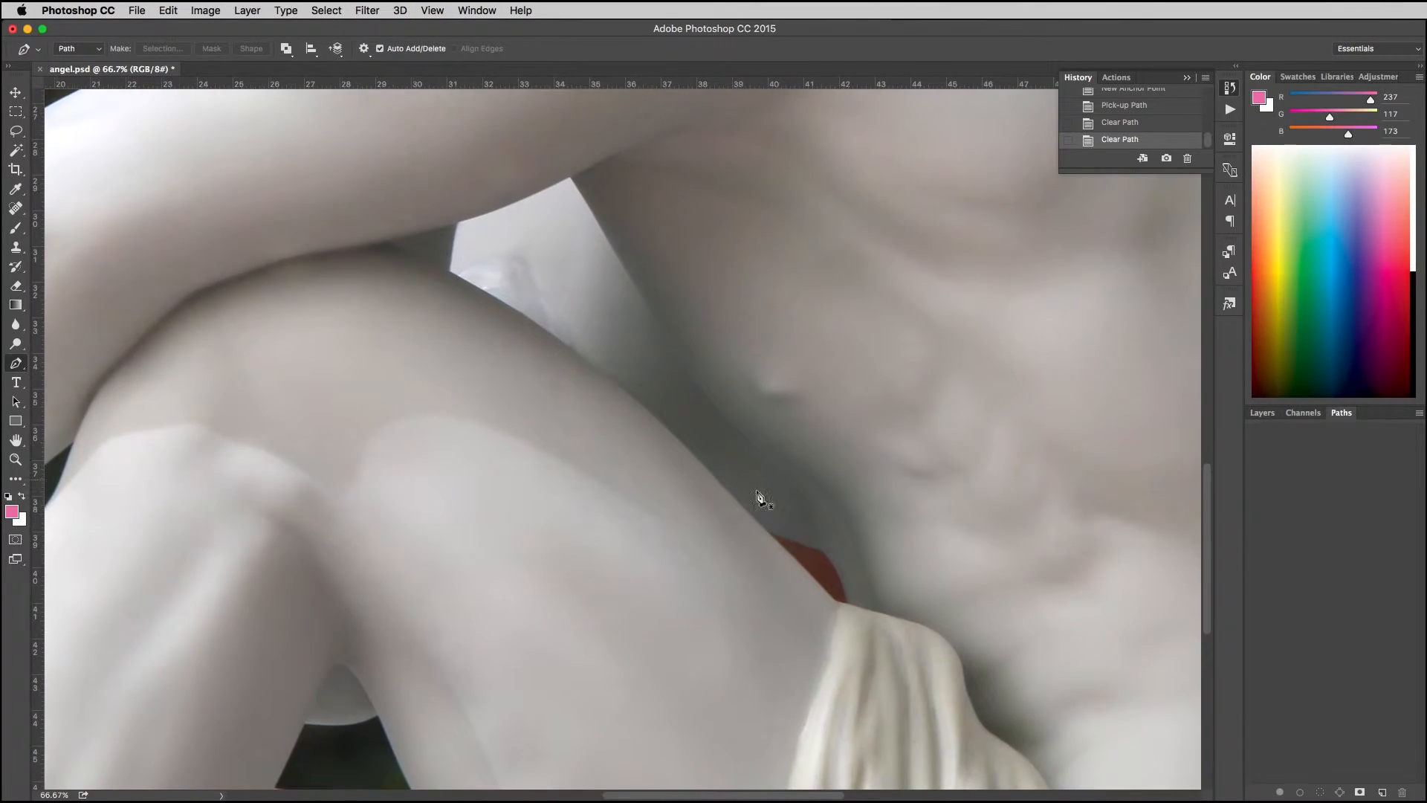
{"action": "left_click", "coordinate": [848, 603]}
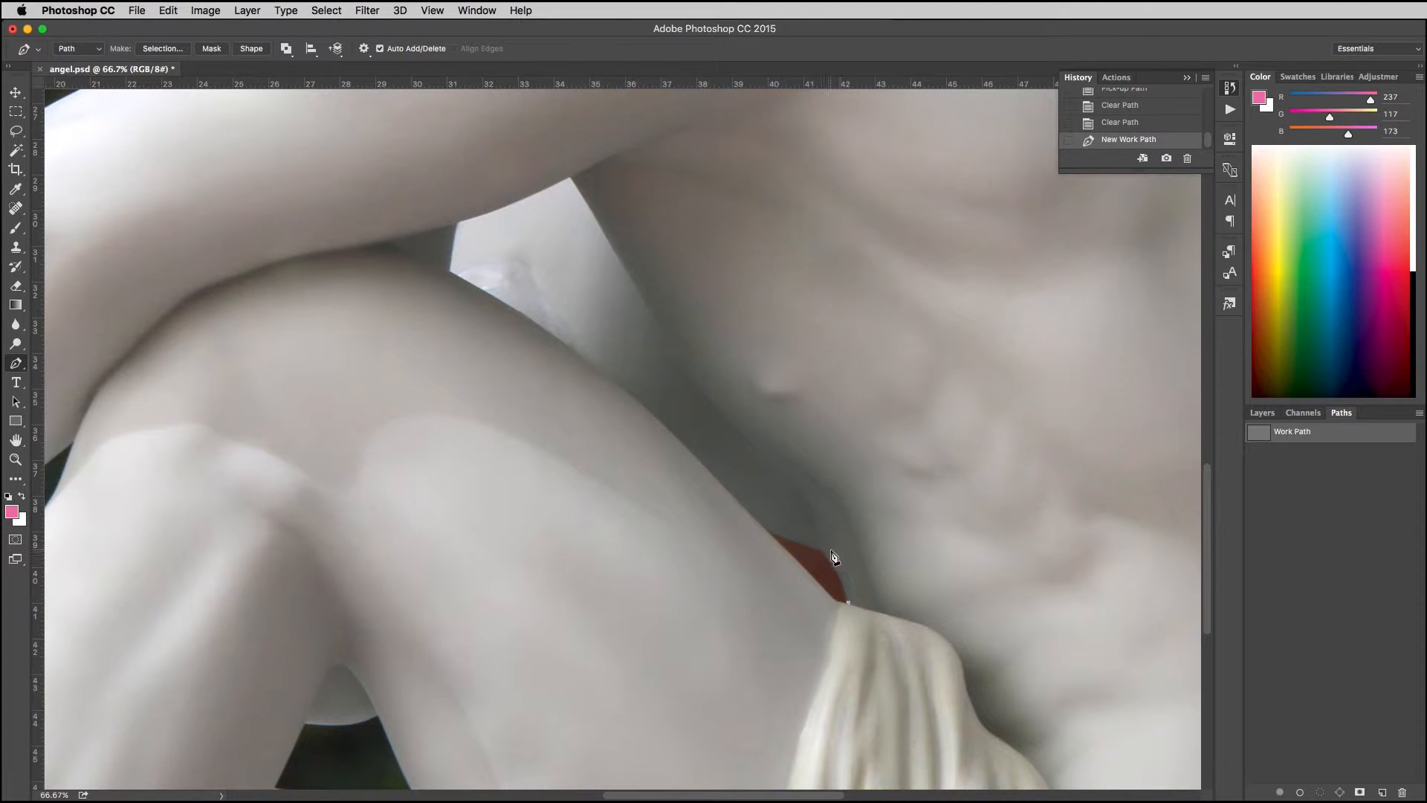
{"action": "left_click", "coordinate": [817, 549]}
{"action": "left_click", "coordinate": [826, 553]}
{"action": "left_click", "coordinate": [825, 553]}
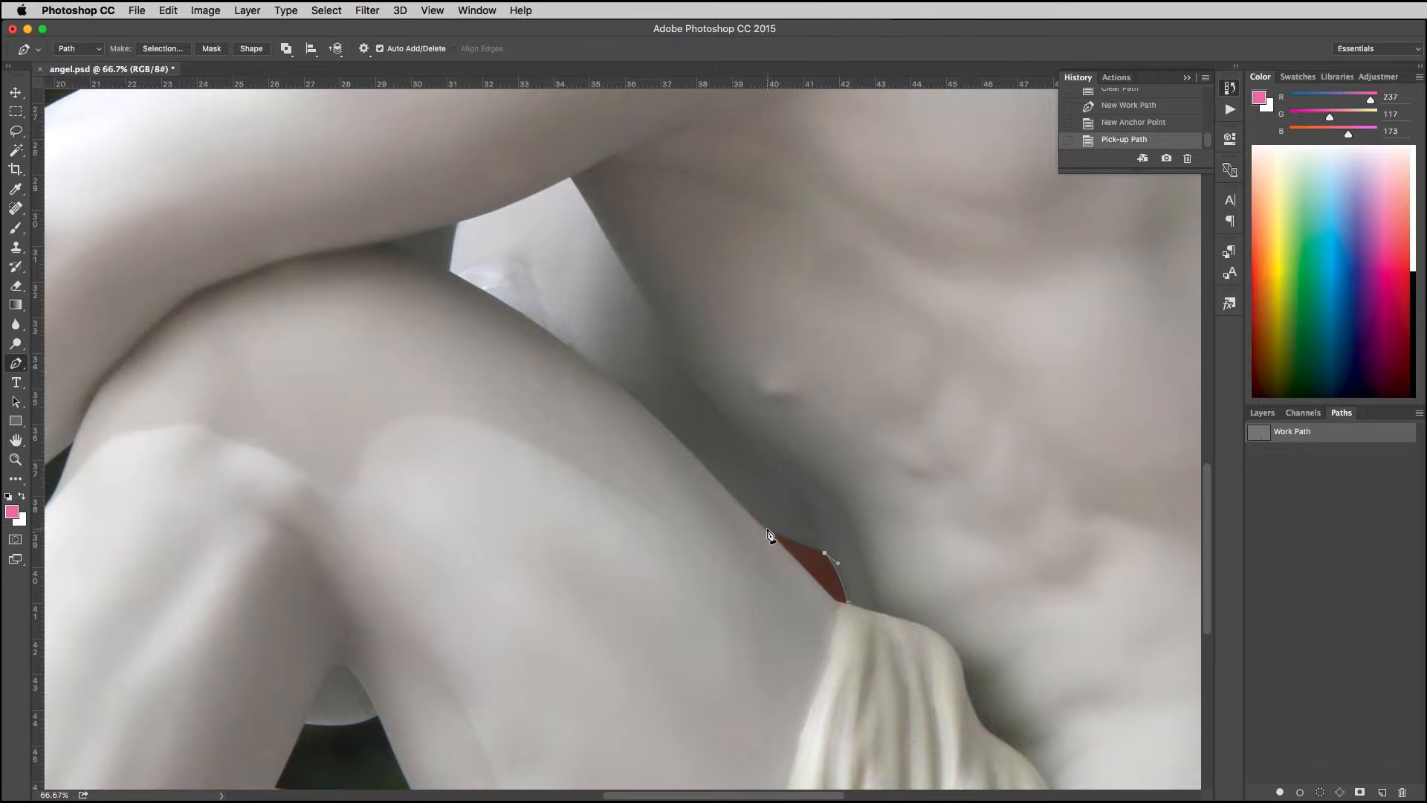
{"action": "left_click", "coordinate": [766, 531]}
{"action": "left_click", "coordinate": [835, 600]}
{"action": "left_click", "coordinate": [851, 604]}
Step: Start another path component along the upper edge of the dark gap between the lower legs, then delete it
{"action": "left_click_drag", "start_coordinate": [411, 504], "coordinate": [484, 480]}
{"action": "left_click", "coordinate": [592, 611]}
{"action": "left_click_drag", "start_coordinate": [518, 620], "coordinate": [466, 620]}
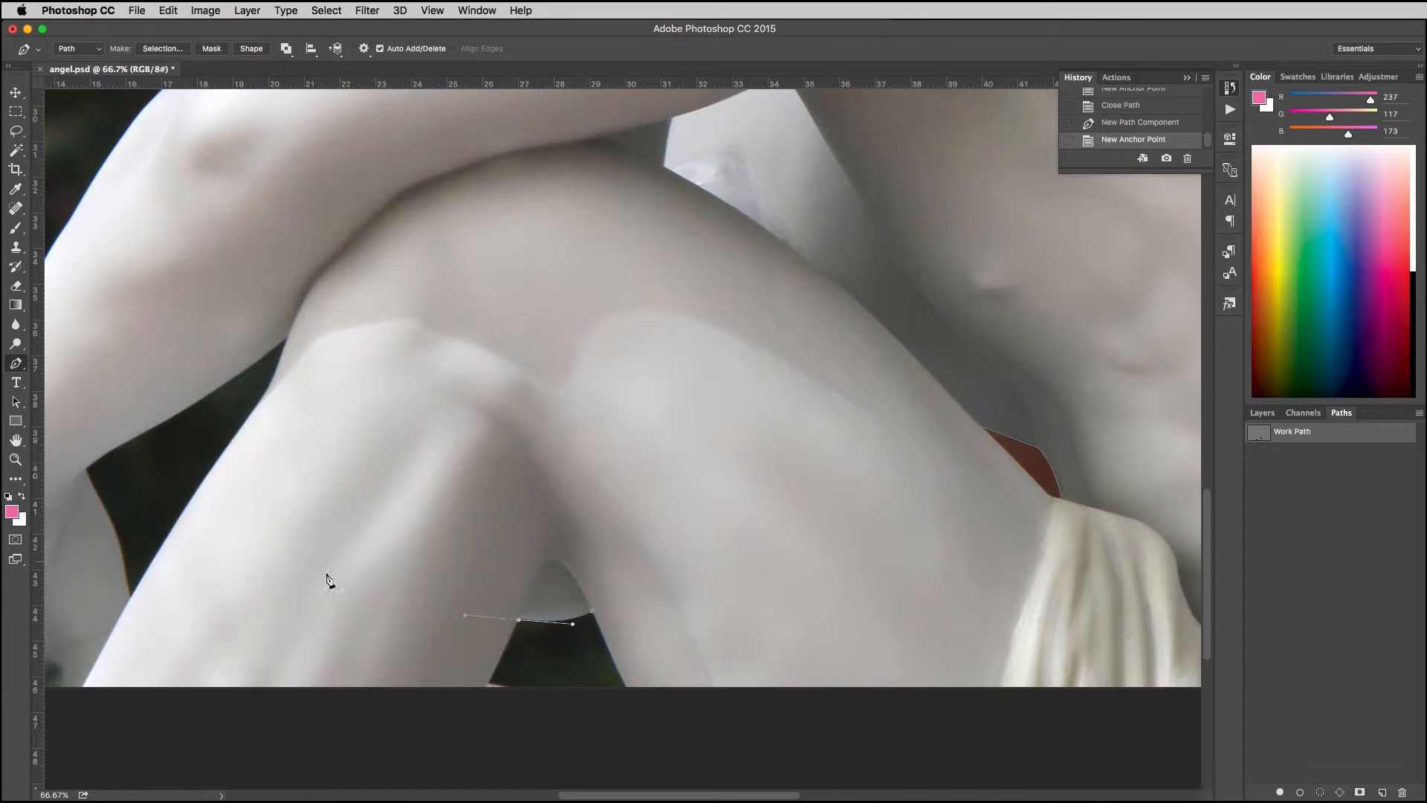
{"action": "left_click", "coordinate": [519, 621]}
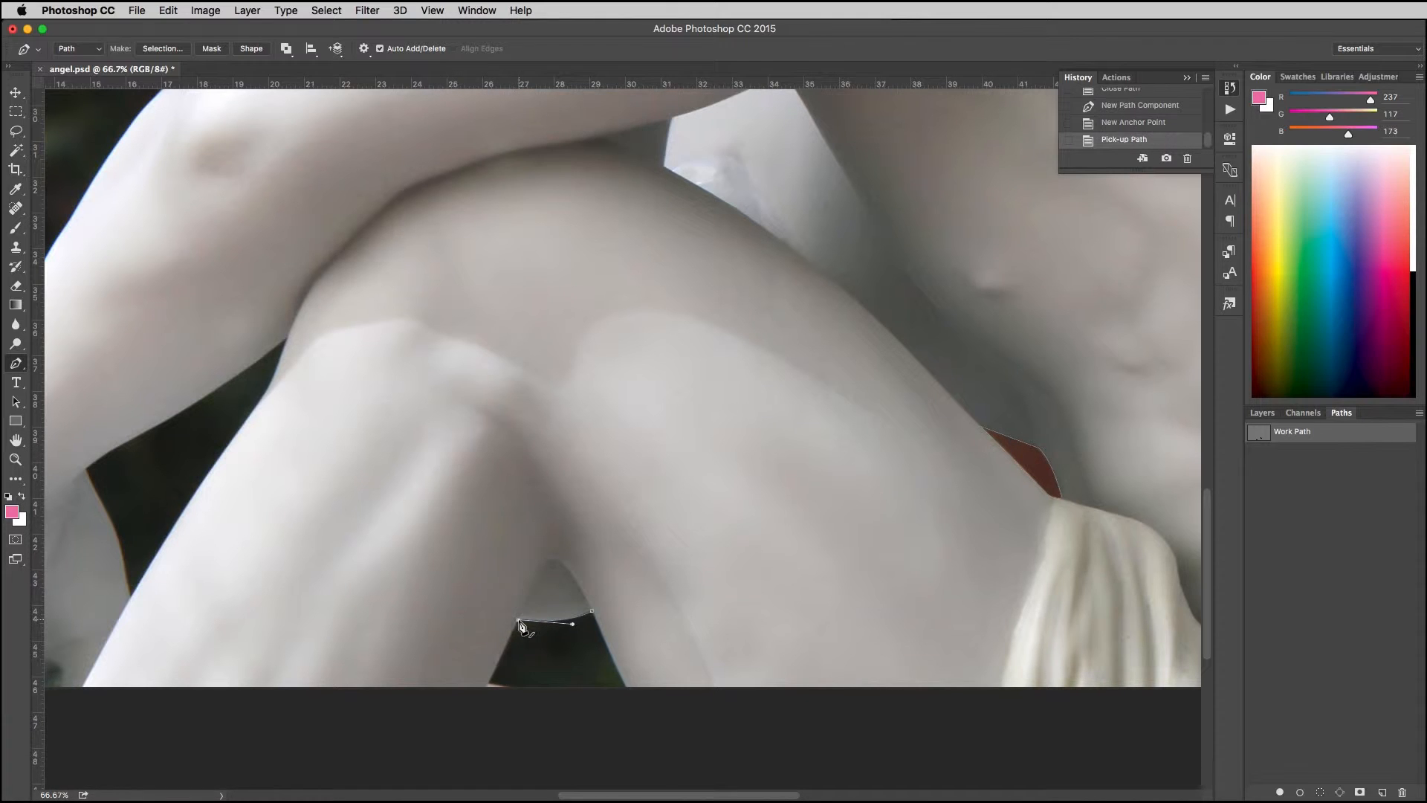
{"action": "key", "text": "BackSpace"}
{"action": "key", "text": "BackSpace"}
Step: With the work path deselected, start a new path along the dark leg gap's upper edge, then revert to the earlier history state
{"action": "left_click", "coordinate": [1323, 531]}
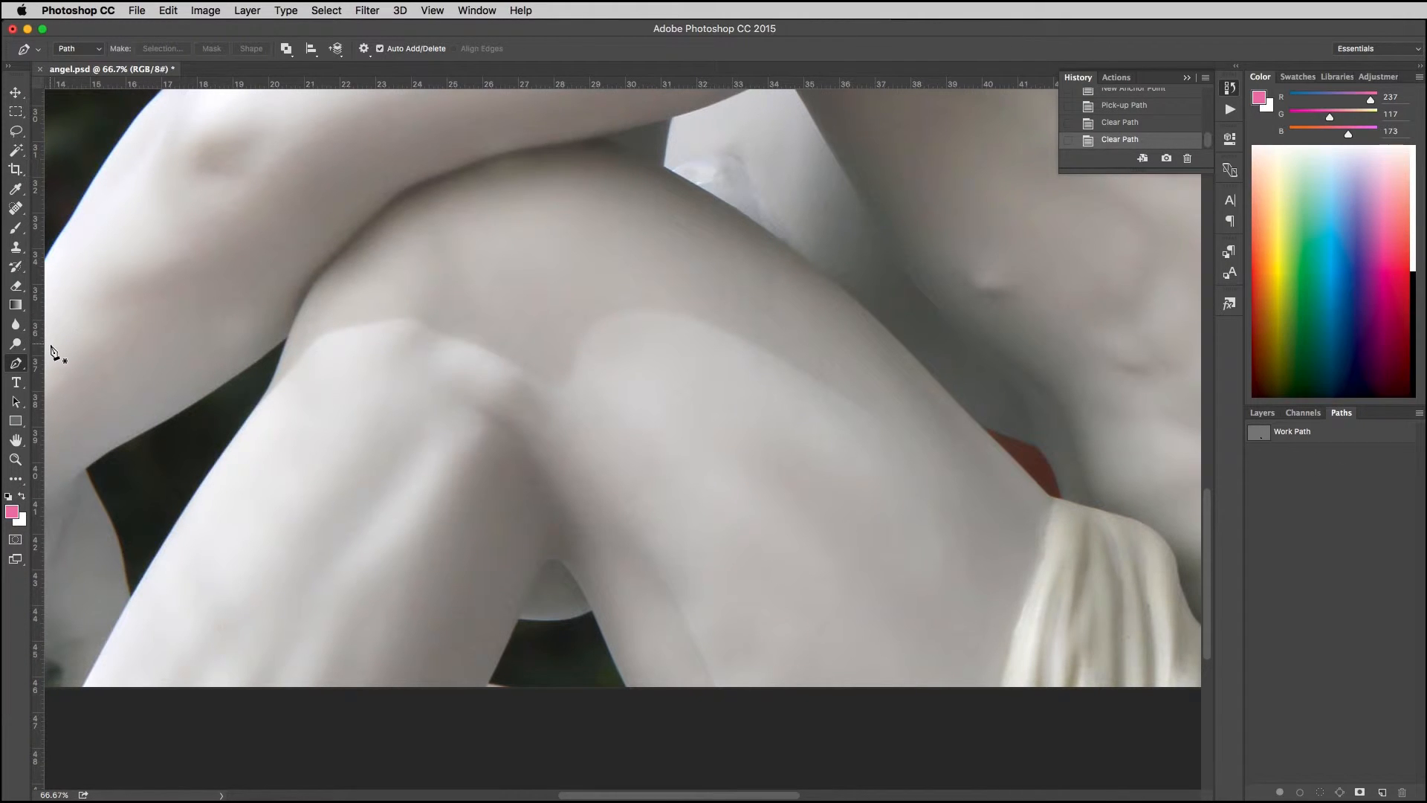
{"action": "left_click", "coordinate": [591, 611]}
{"action": "left_click_drag", "start_coordinate": [528, 620], "coordinate": [489, 615]}
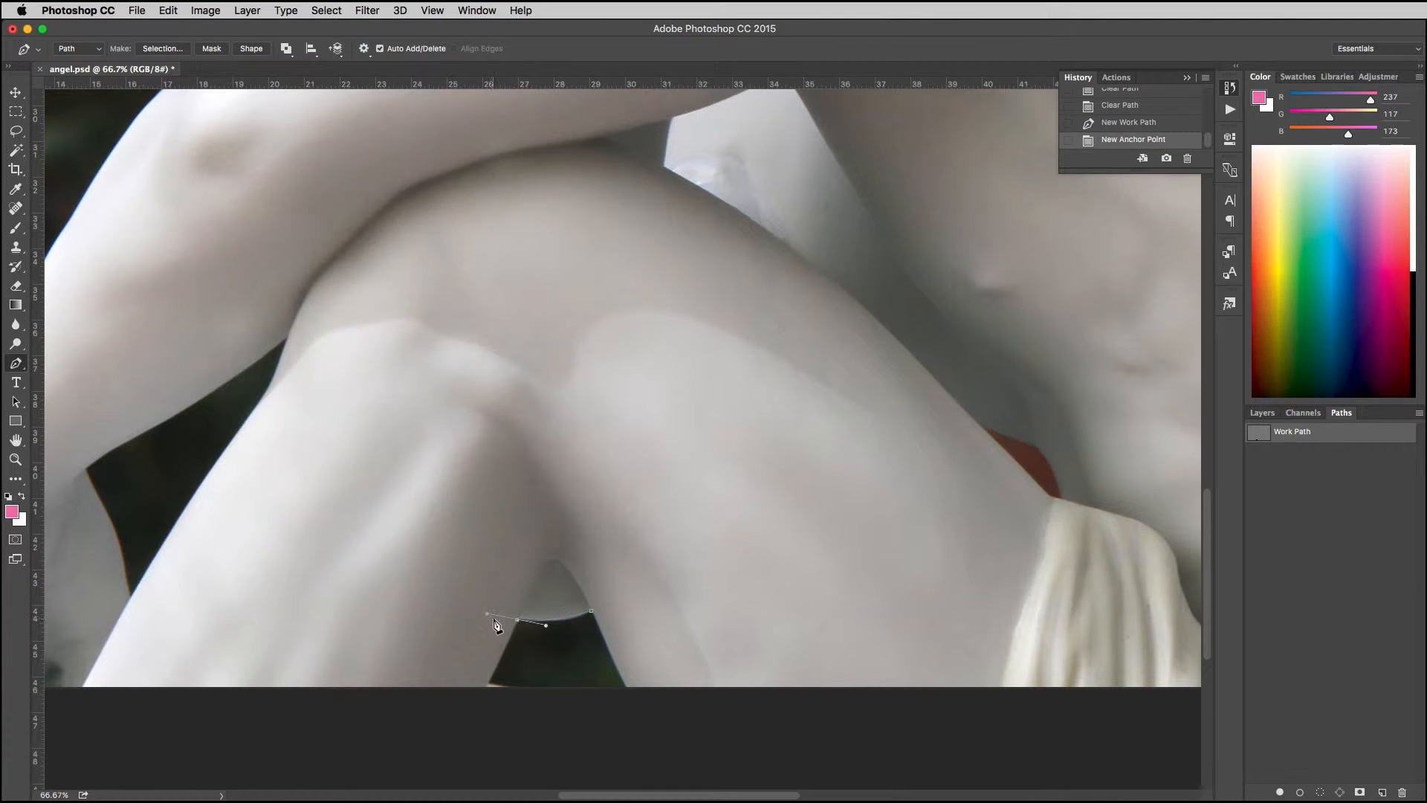
{"action": "key", "text": "v"}
{"action": "left_click", "coordinate": [1292, 438]}
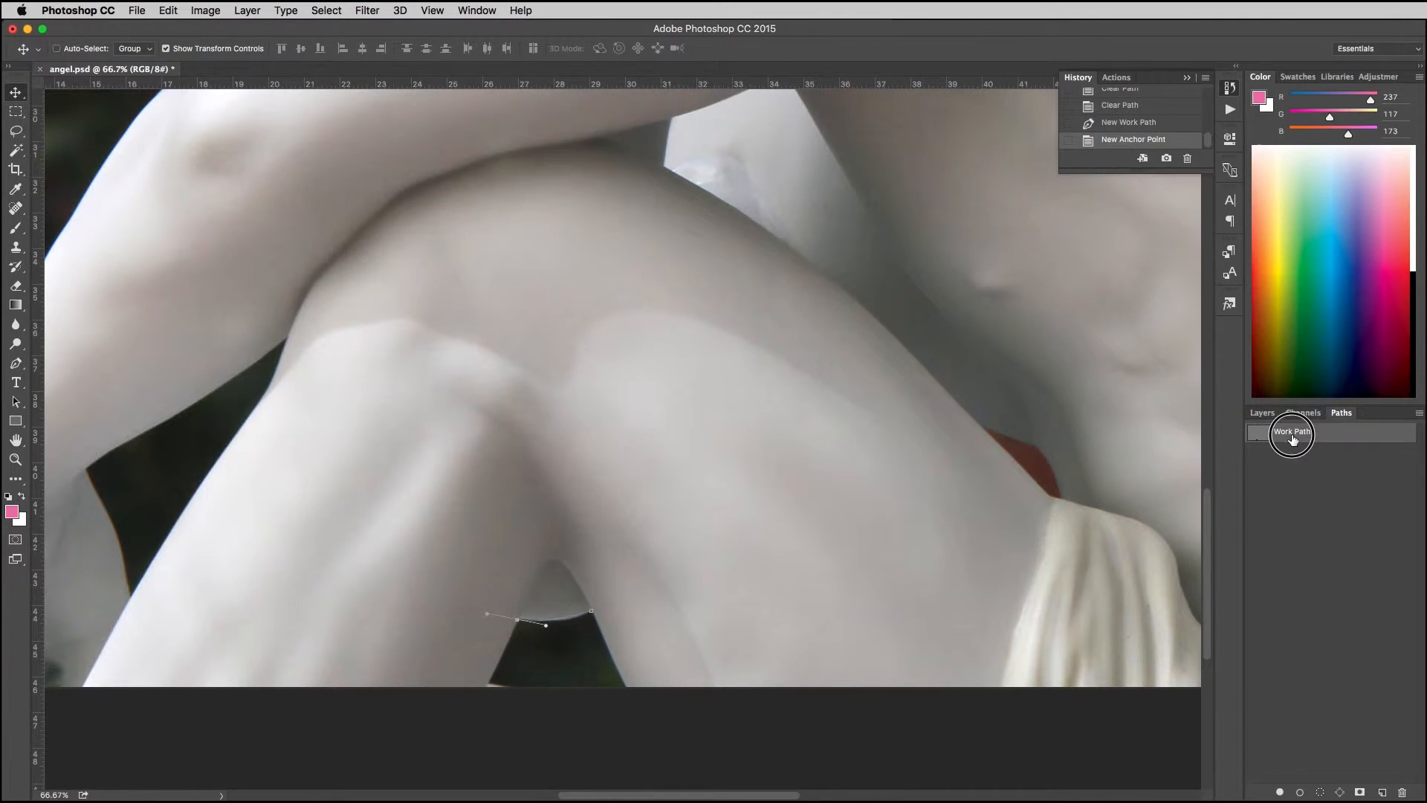
{"action": "left_click", "coordinate": [1105, 107]}
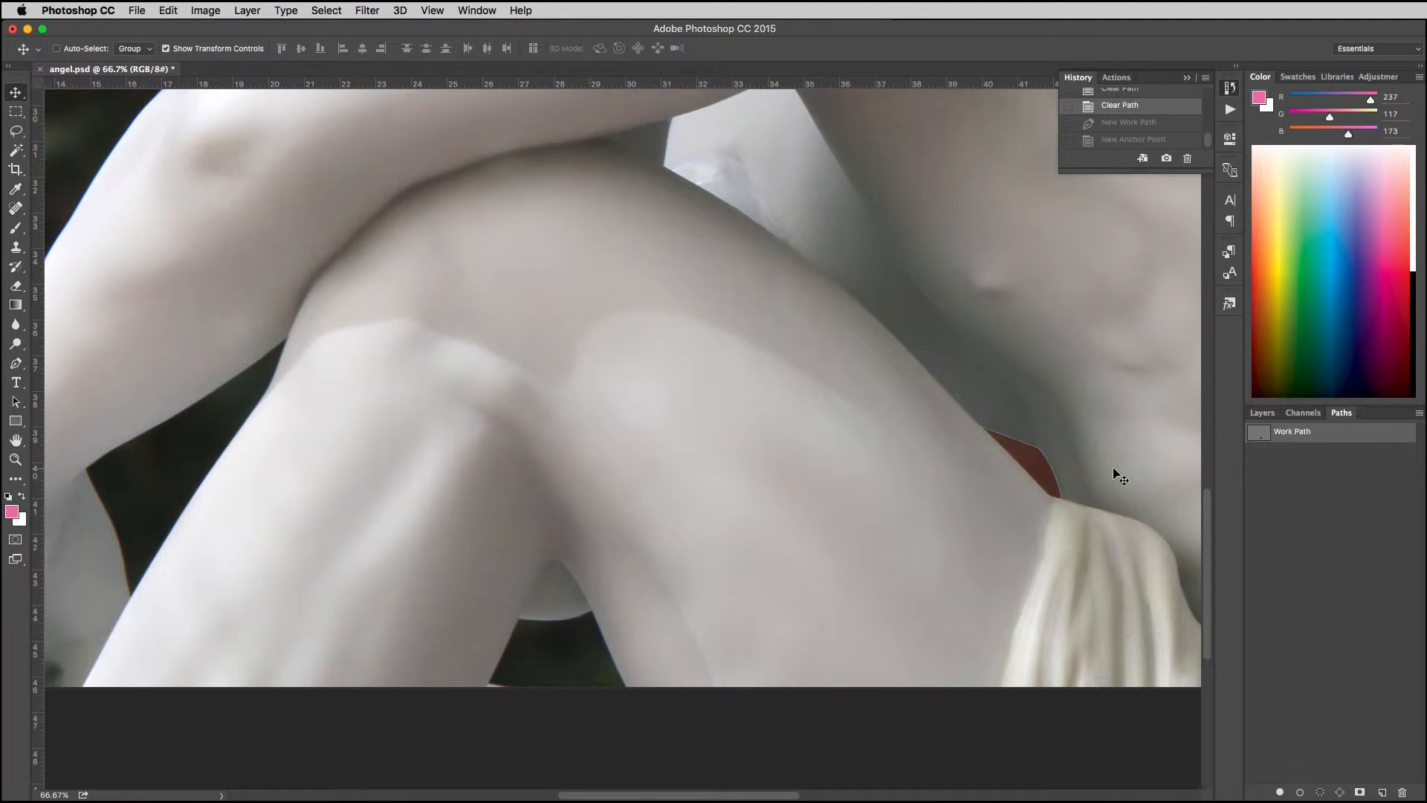
Step: Save the work path around the red gap as "intersect" and deselect it
{"action": "double_click", "coordinate": [1296, 434]}
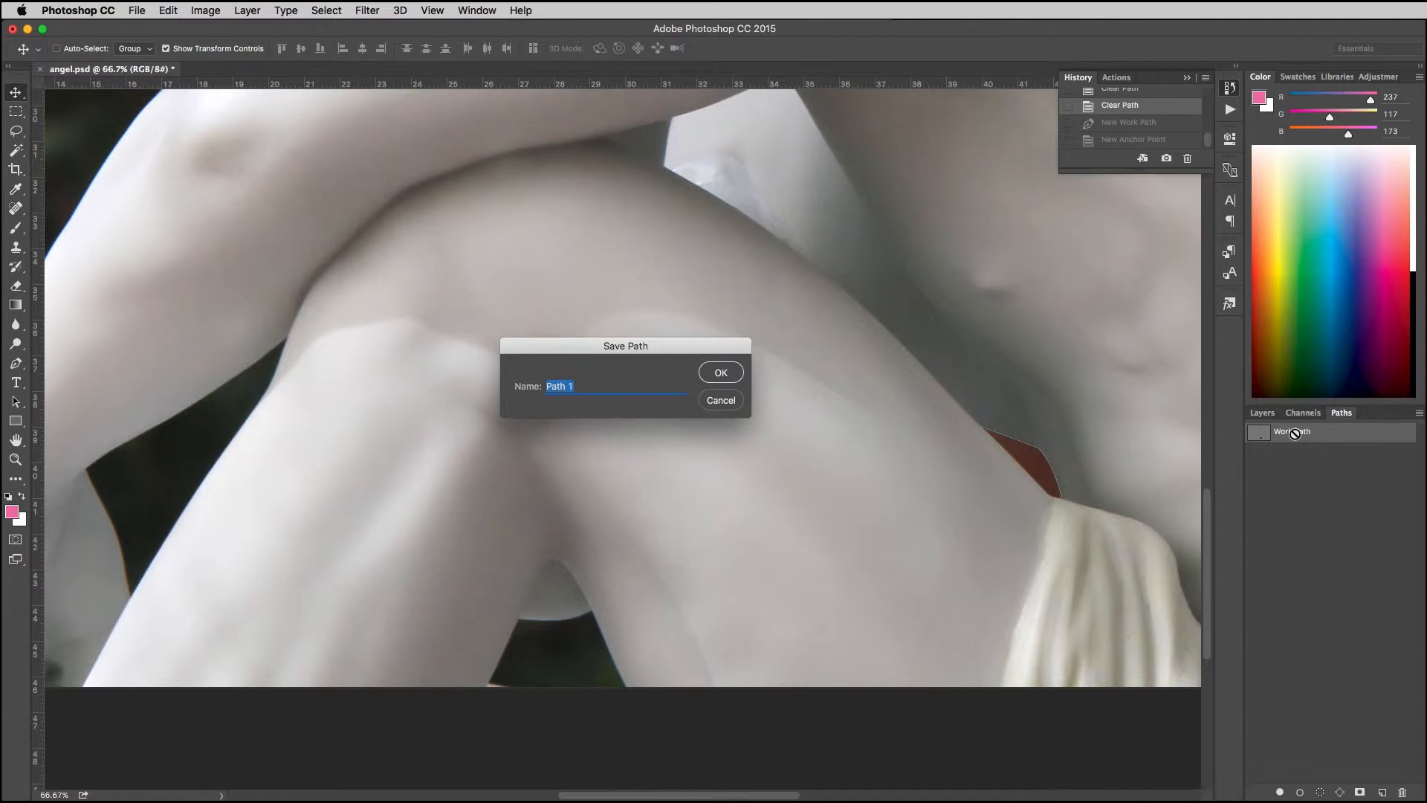
{"action": "type", "text": "intersect"}
{"action": "key", "text": "Return"}
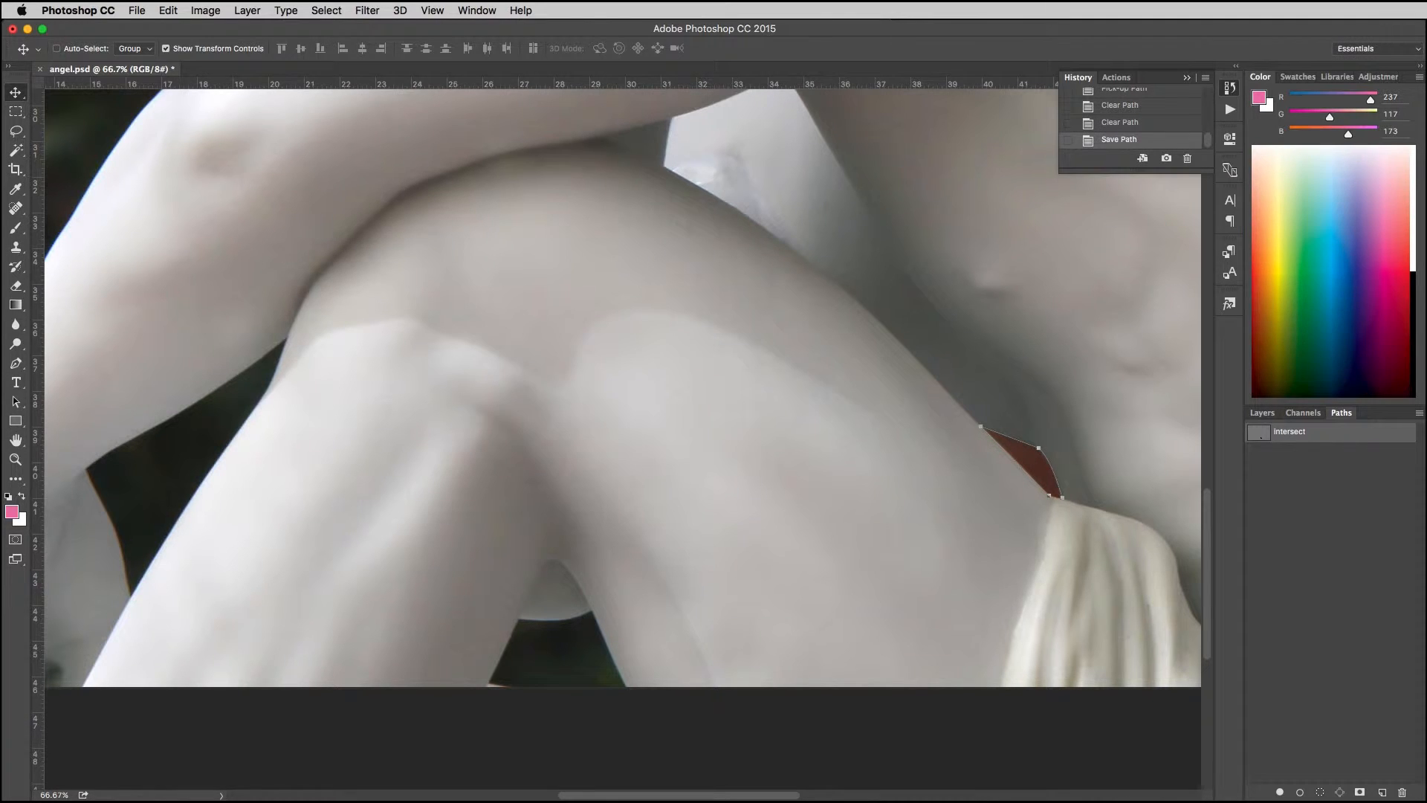
{"action": "left_click", "coordinate": [1314, 538]}
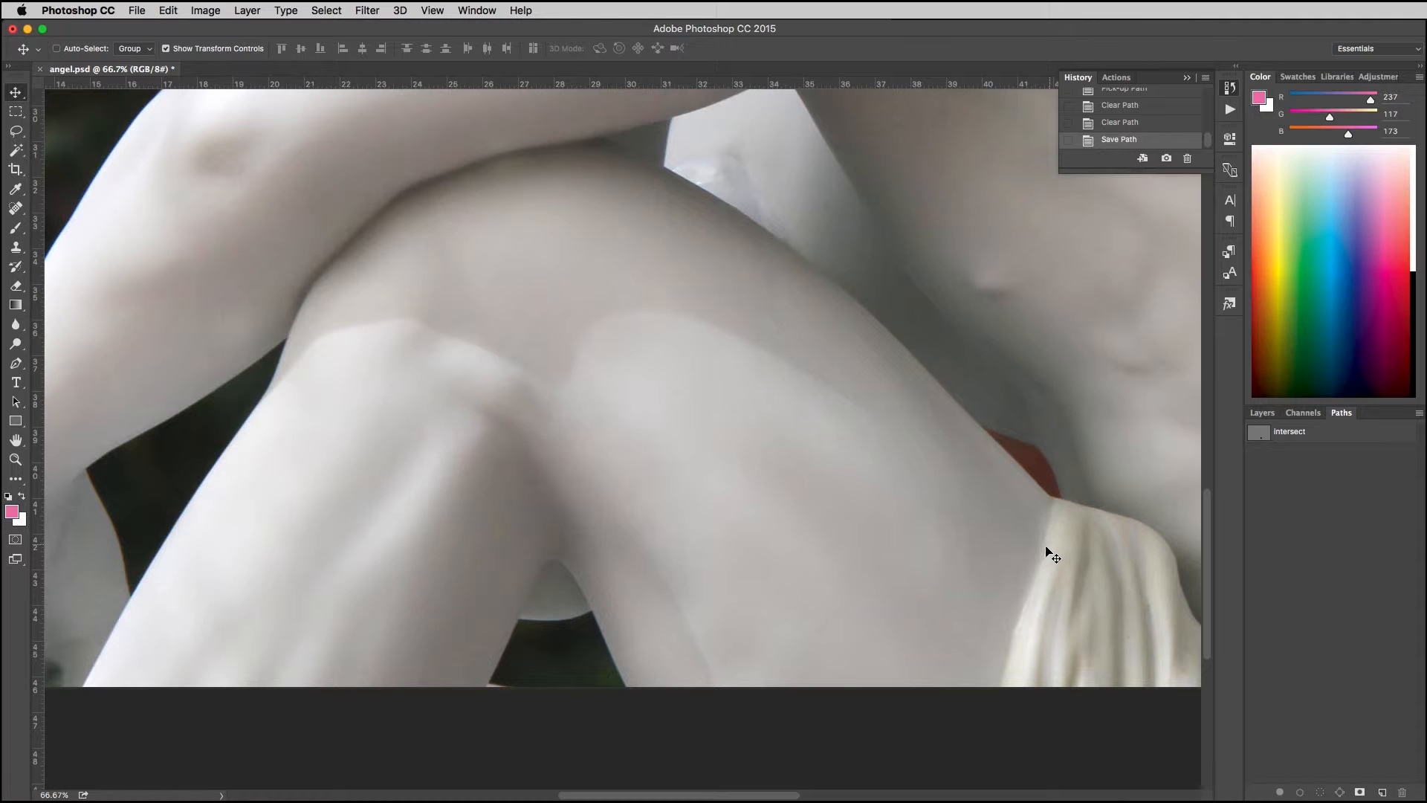
Step: Draw a closed pen path around the dark background gap between the lower legs as a separate work path
{"action": "key", "text": "p"}
{"action": "left_click", "coordinate": [626, 688]}
{"action": "left_click", "coordinate": [590, 612]}
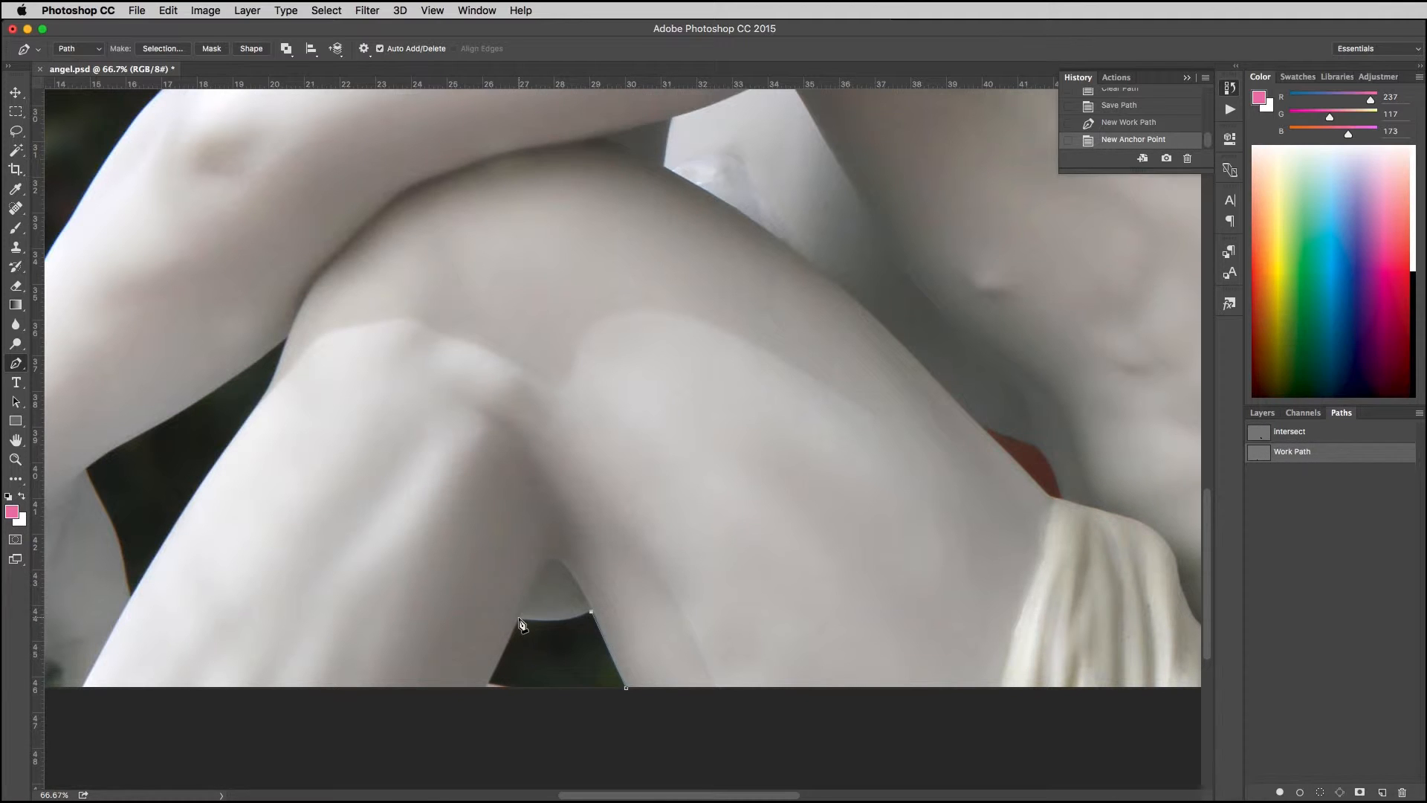
{"action": "left_click_drag", "start_coordinate": [519, 620], "coordinate": [472, 617]}
{"action": "left_click", "coordinate": [519, 620]}
{"action": "left_click", "coordinate": [497, 685]}
{"action": "left_click_drag", "start_coordinate": [502, 685], "coordinate": [510, 686]}
{"action": "left_click", "coordinate": [626, 688]}
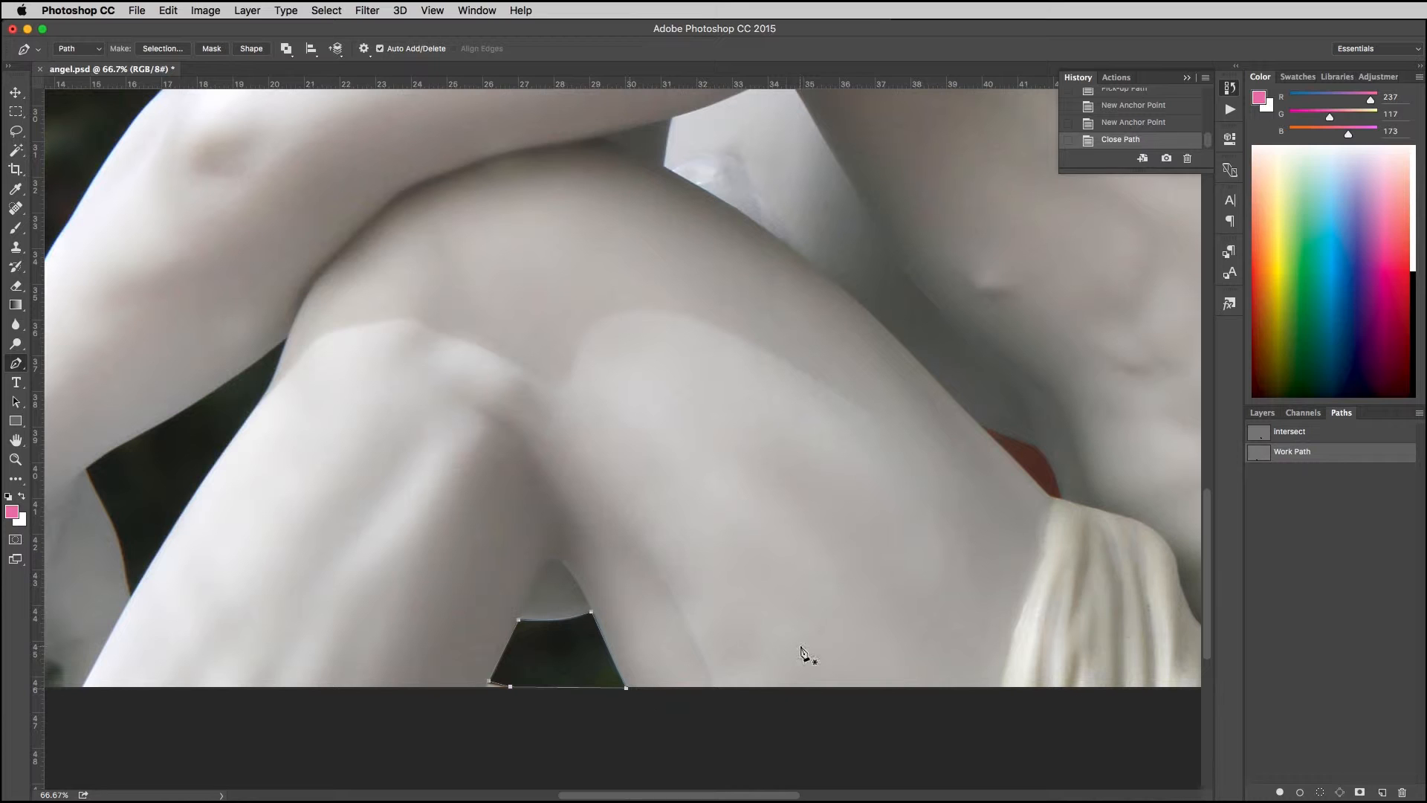
Step: Save the work path around the lower-leg gap under the name "leg"
{"action": "double_click", "coordinate": [1297, 452]}
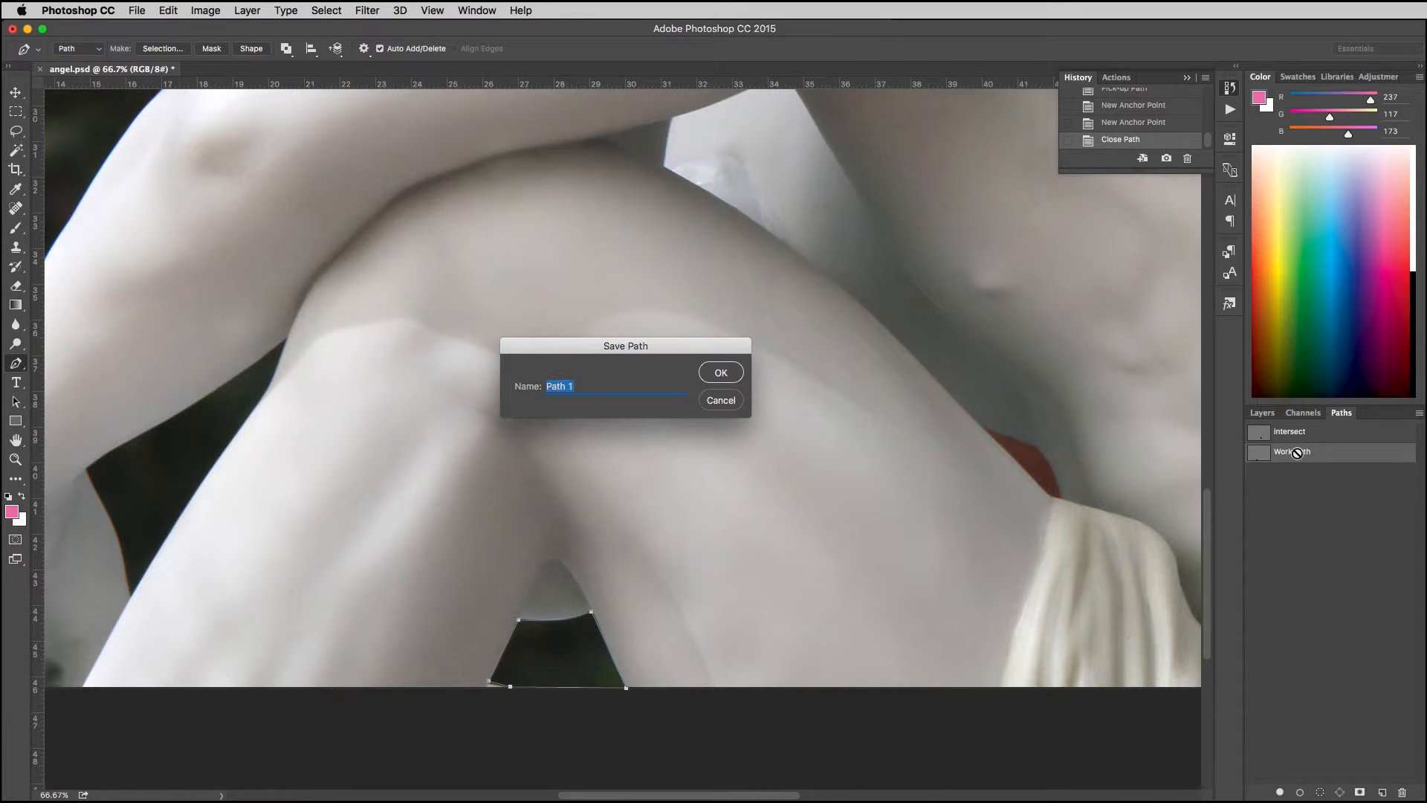
{"action": "type", "text": "ke"}
{"action": "type", "text": "g"}
{"action": "key", "text": "Return"}
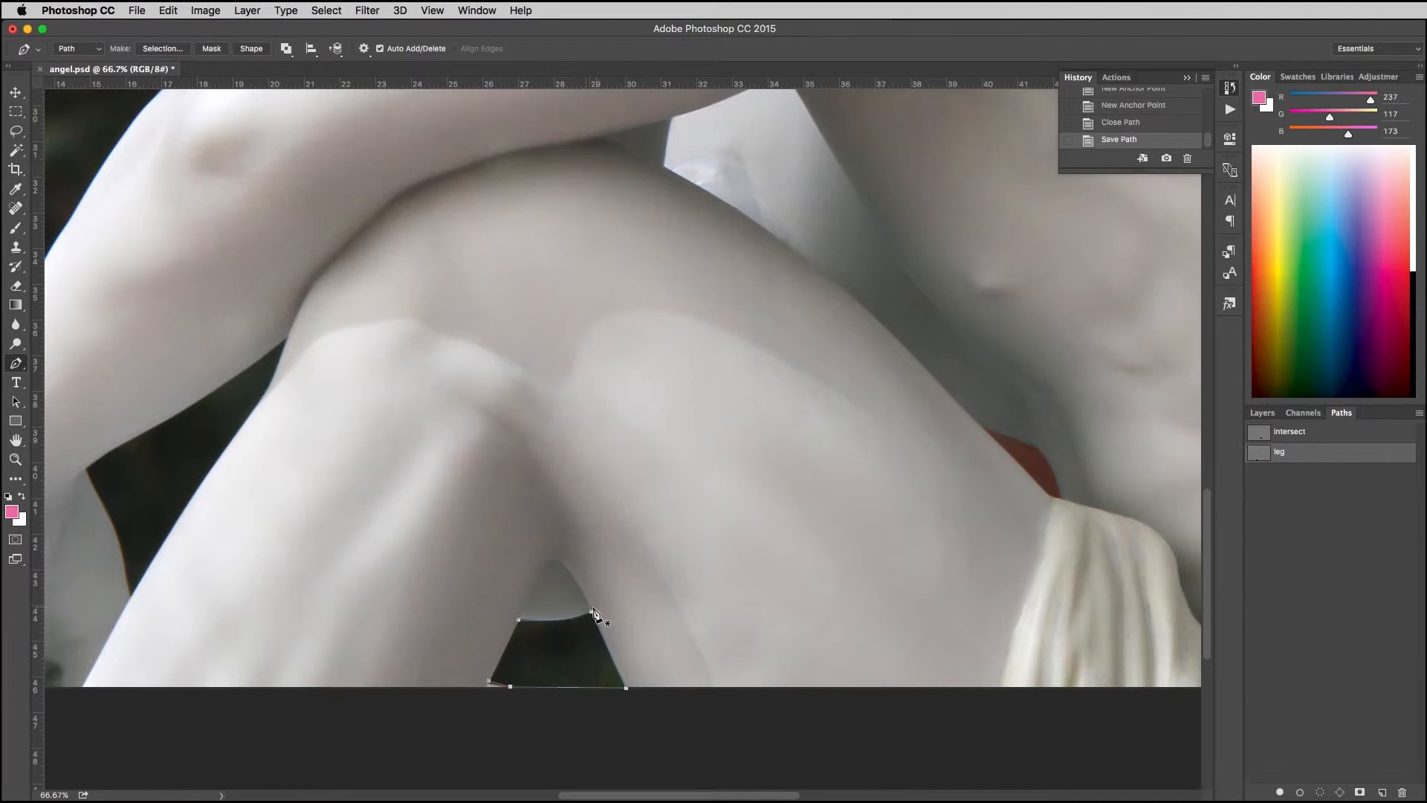
Step: Delete the saved "leg" and "intersect" paths
{"action": "key", "text": "BackSpace"}
{"action": "key", "text": "BackSpace"}
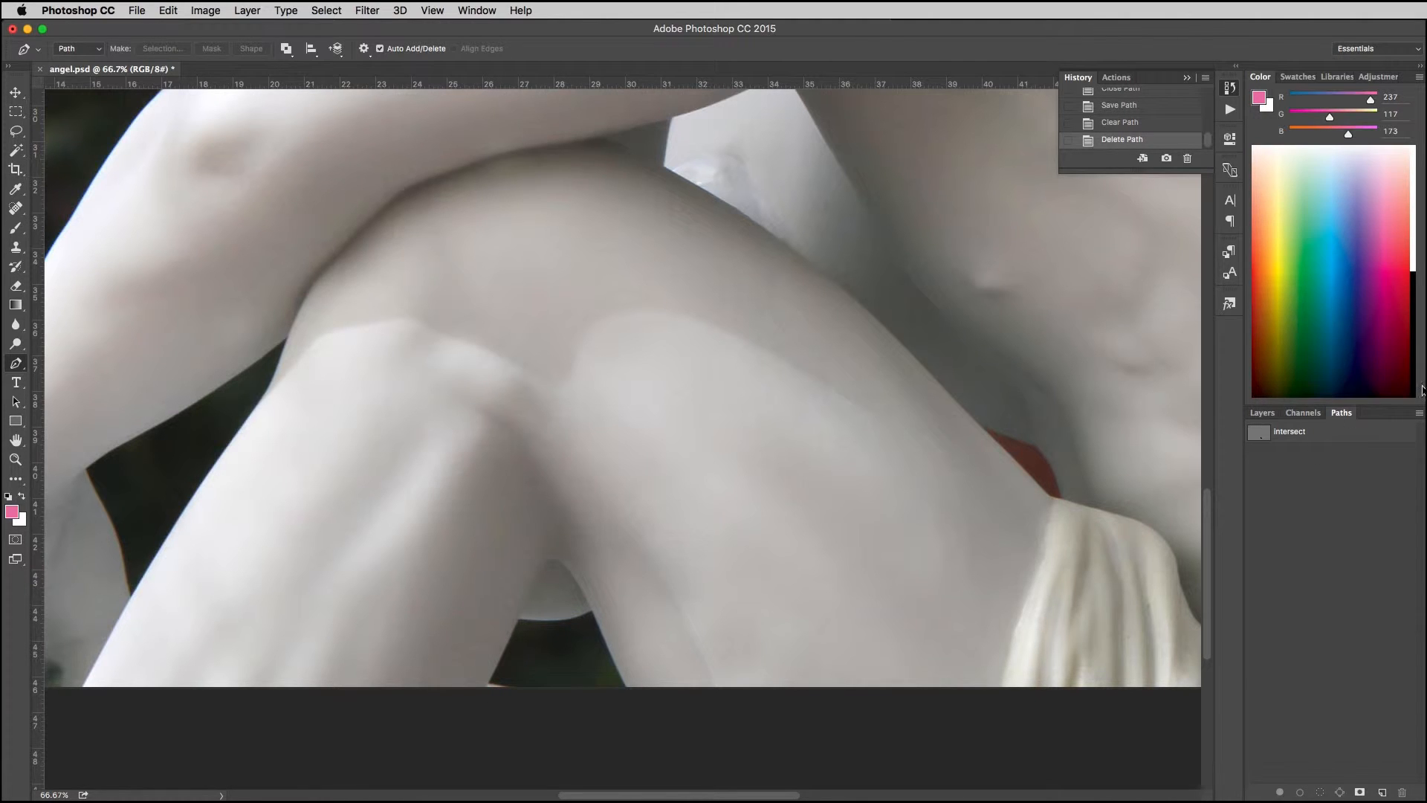
{"action": "left_click", "coordinate": [1305, 434]}
{"action": "key", "text": "BackSpace"}
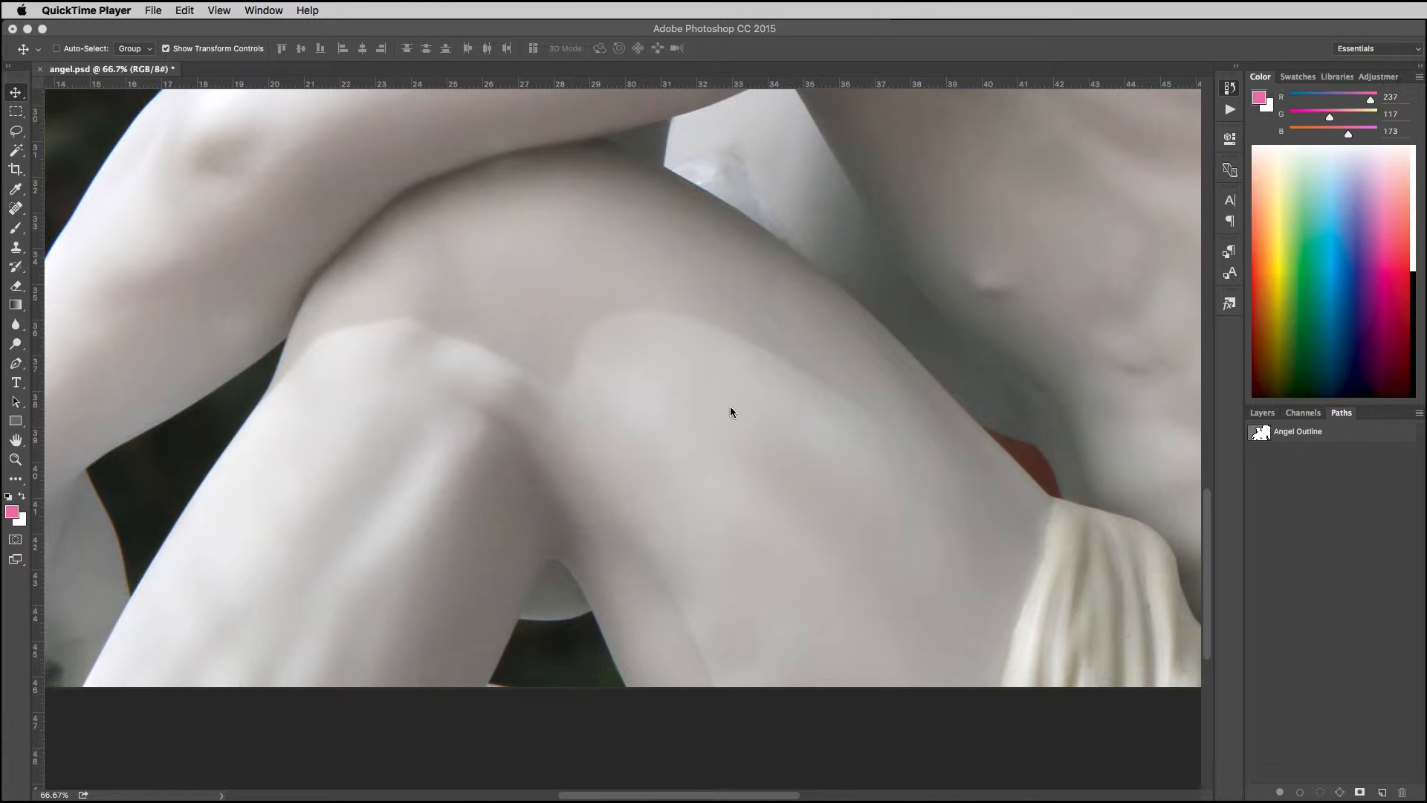
Step: Activate the Angel Outline path and select all its subpaths across the whole statue to show their anchor points
{"action": "left_click", "coordinate": [1335, 433]}
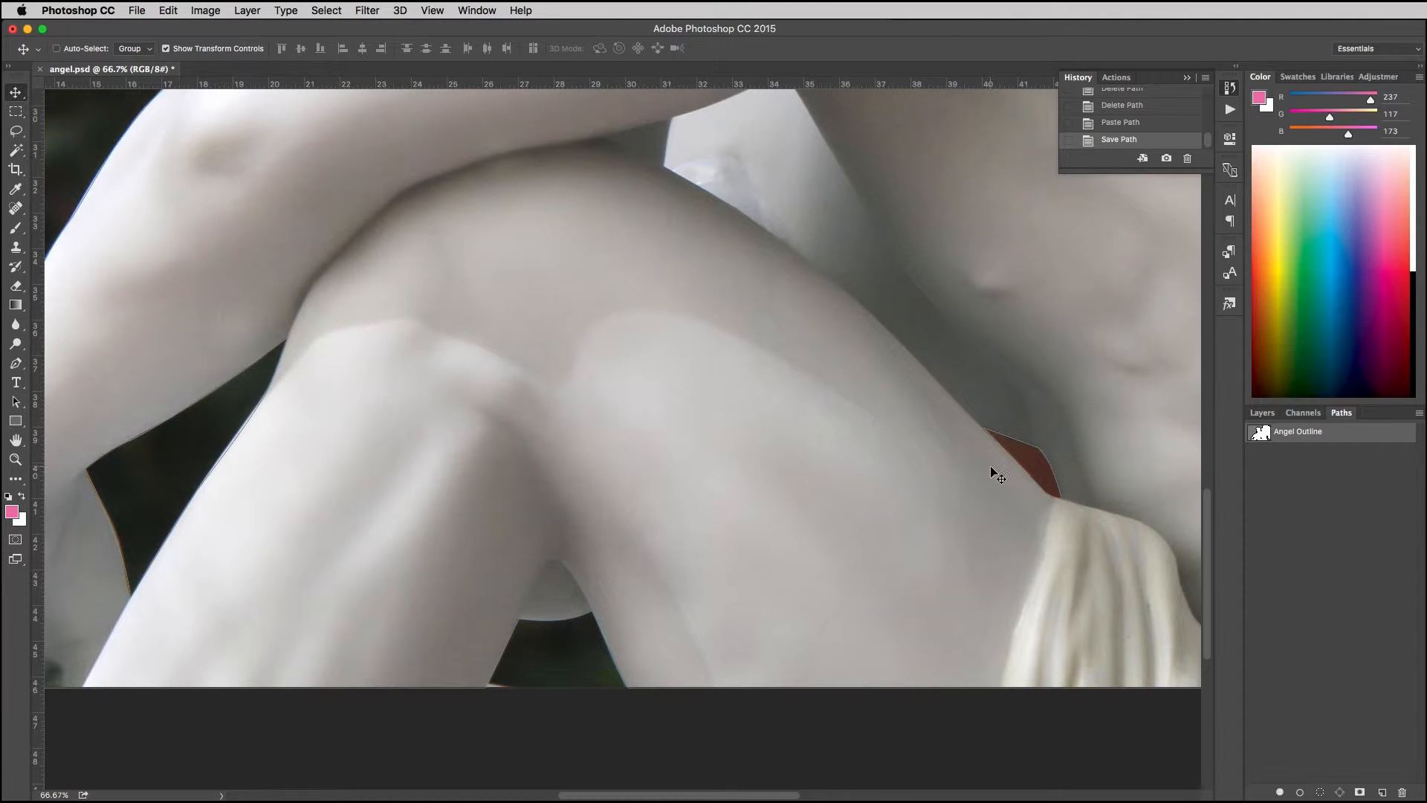
{"action": "key", "text": "a"}
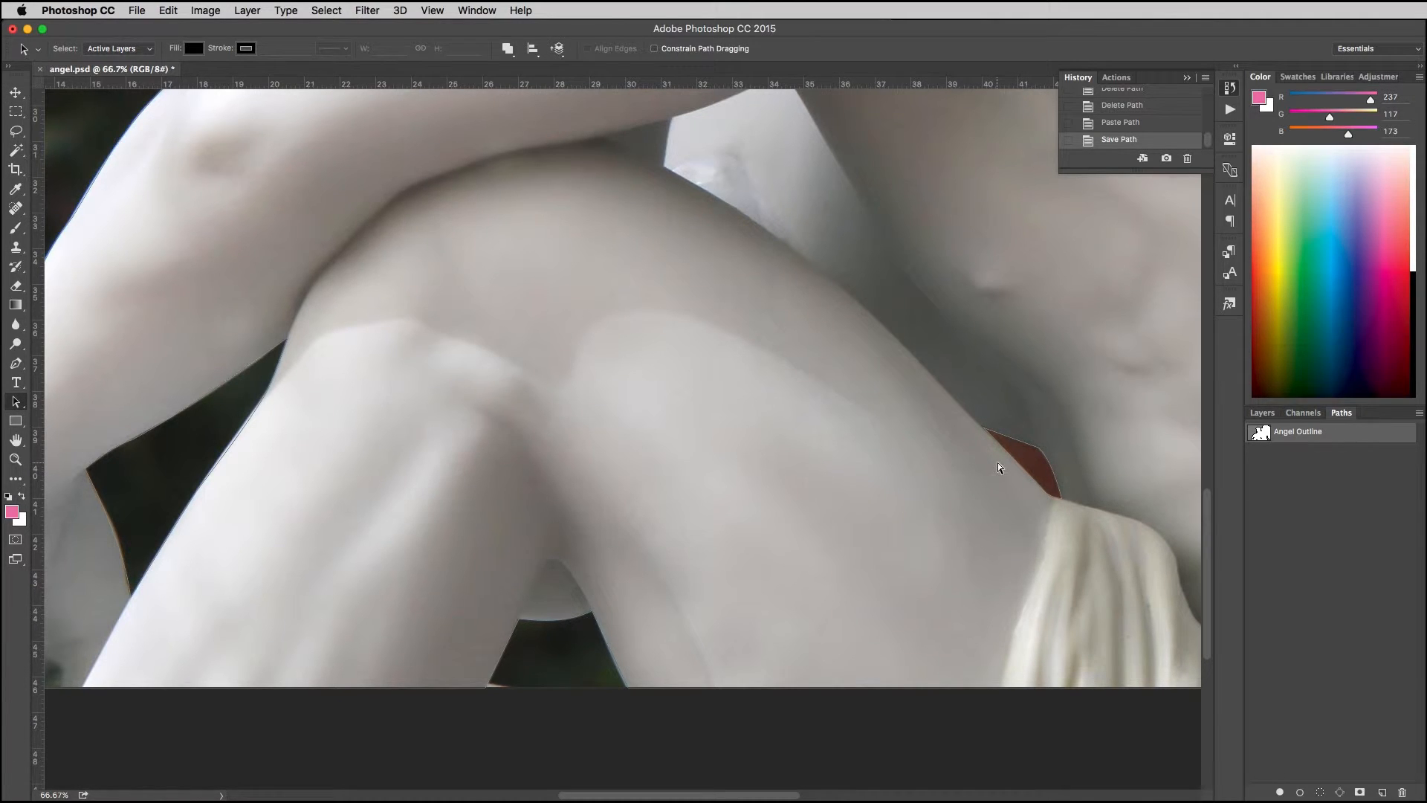
{"action": "key", "text": "super+minus"}
{"action": "key", "text": "super+minus"}
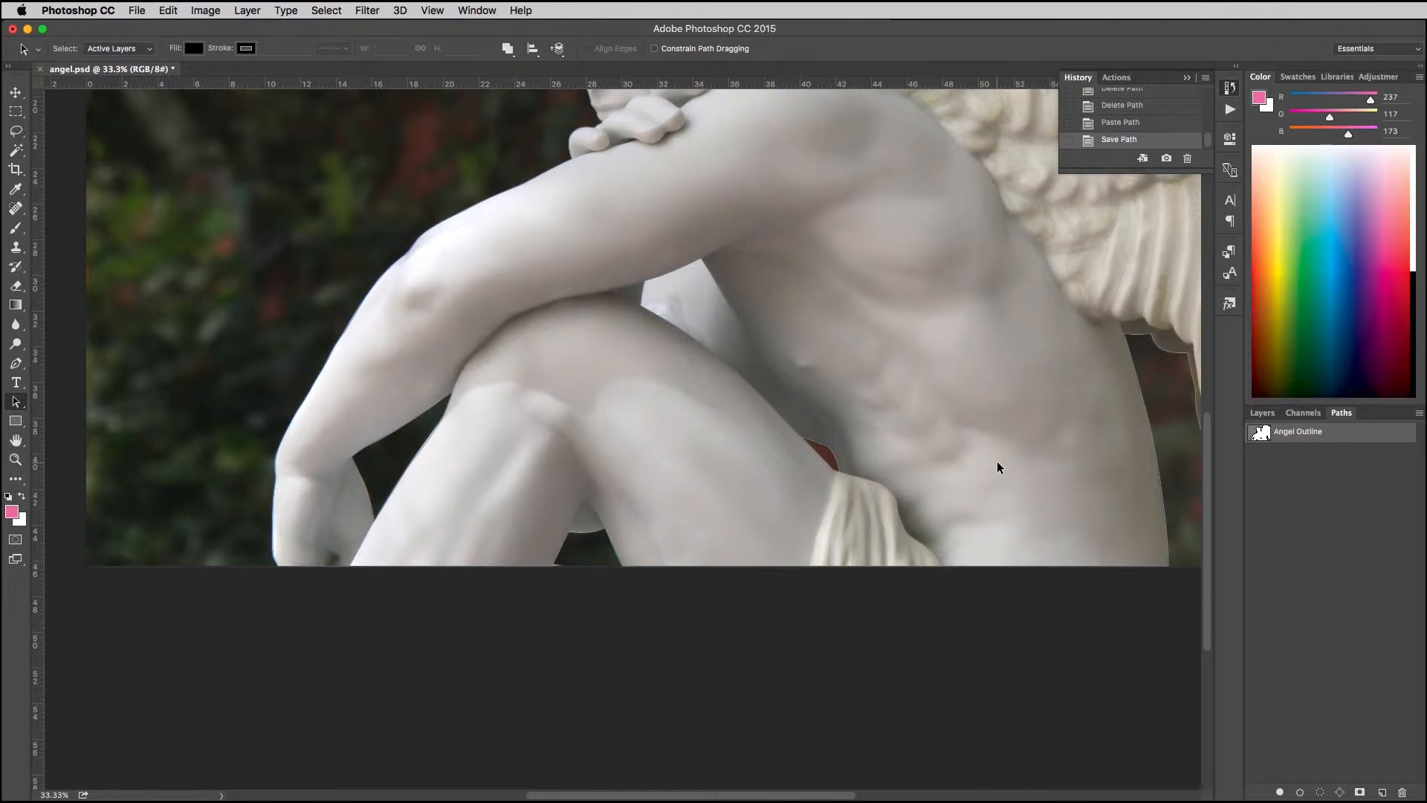
{"action": "left_click_drag", "start_coordinate": [962, 433], "coordinate": [854, 611]}
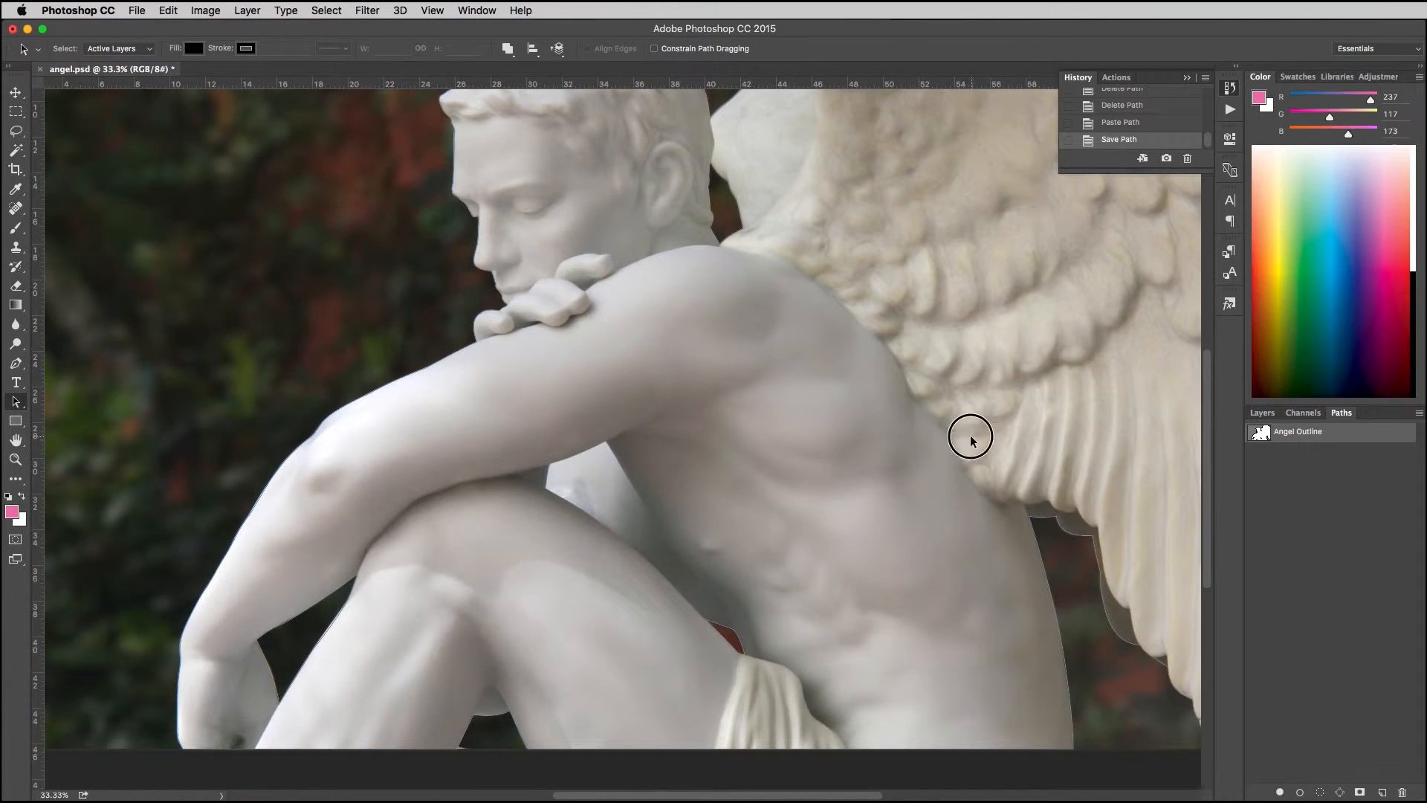
{"action": "left_click_drag", "start_coordinate": [972, 433], "coordinate": [835, 526]}
{"action": "left_click_drag", "start_coordinate": [1063, 185], "coordinate": [44, 780]}
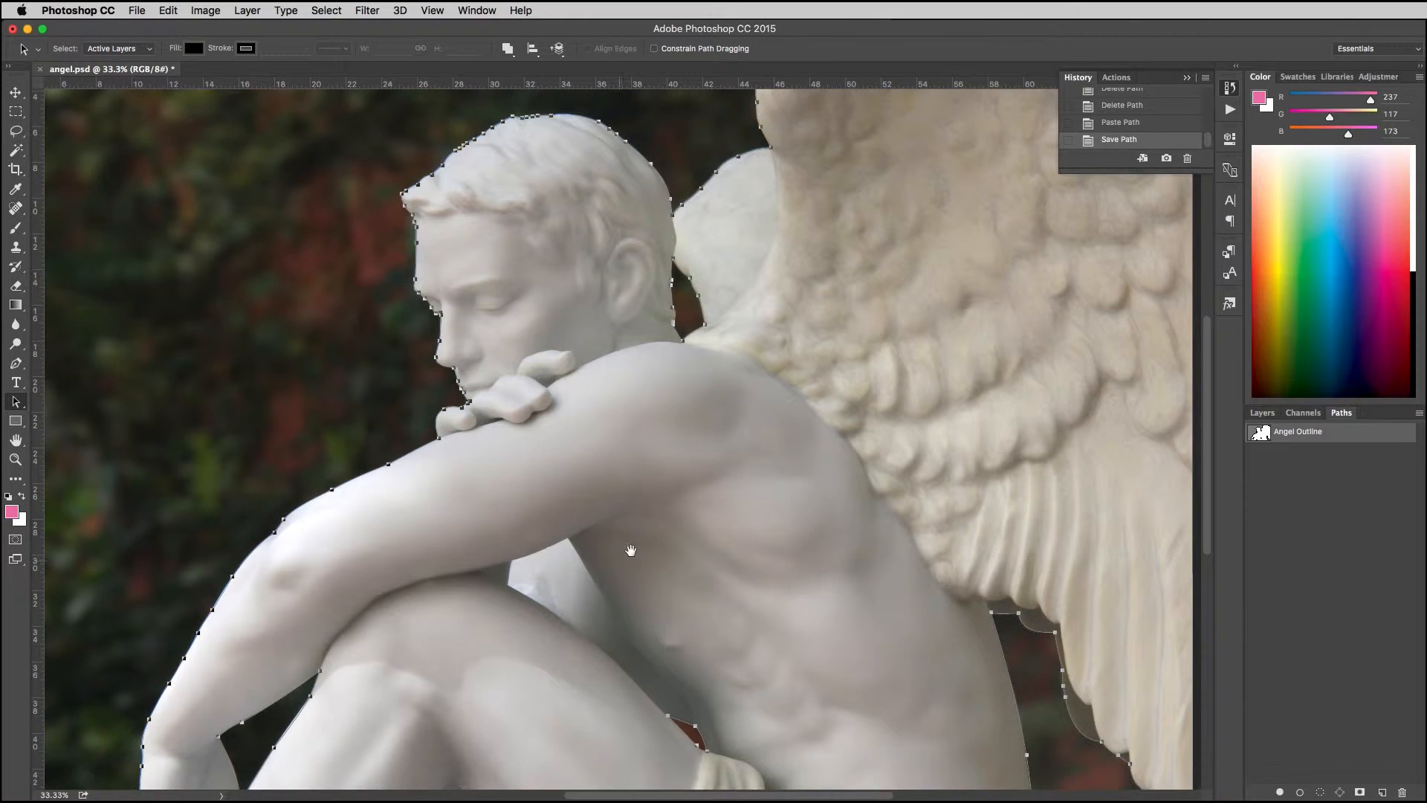
Step: Examine the Angel Outline anchor points around the limbs, background gaps, head and wing, then deselect the path
{"action": "left_click_drag", "start_coordinate": [615, 601], "coordinate": [721, 322]}
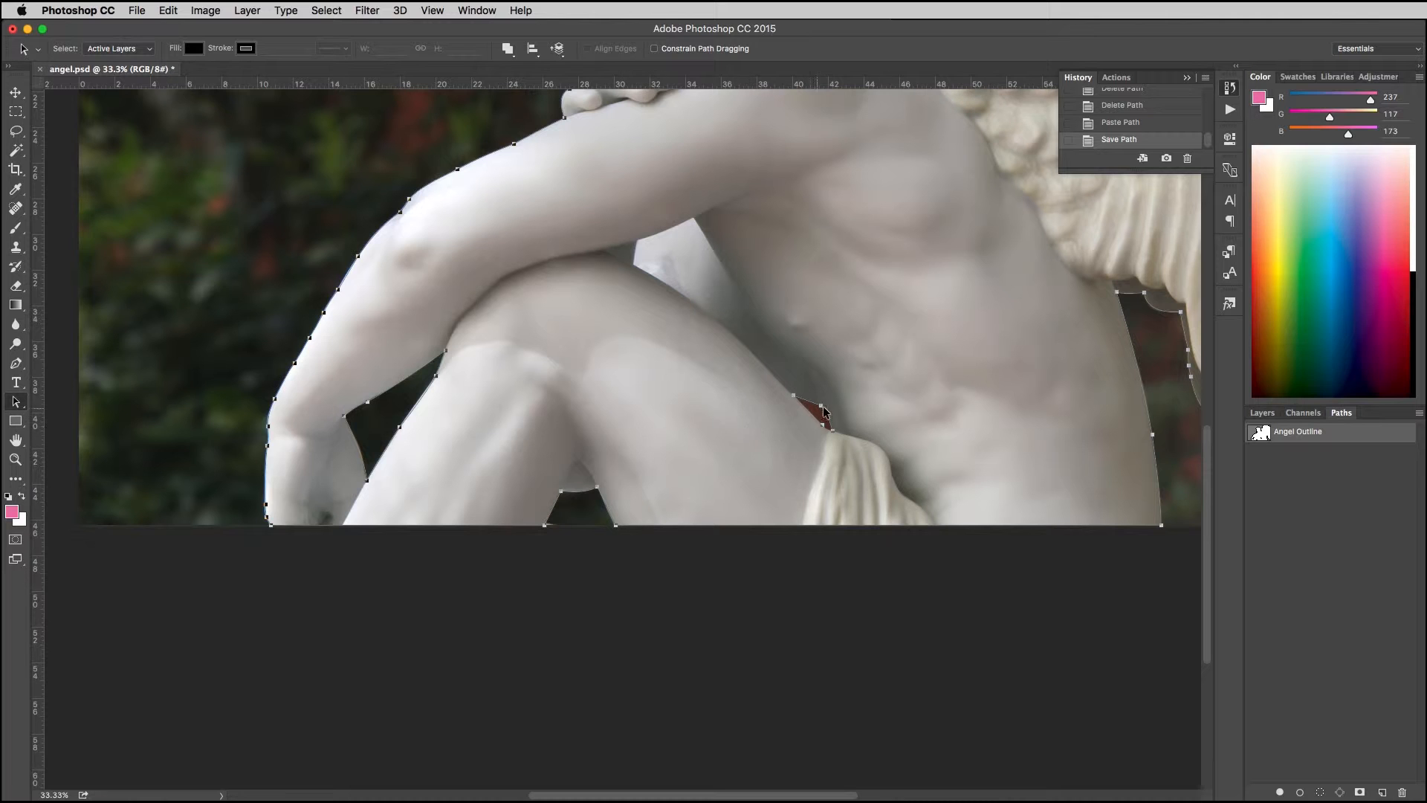
{"action": "scroll", "coordinate": [448, 414], "scroll_direction": "up", "scroll_amount": 10}
{"action": "scroll", "coordinate": [448, 414], "scroll_direction": "right", "scroll_amount": 4}
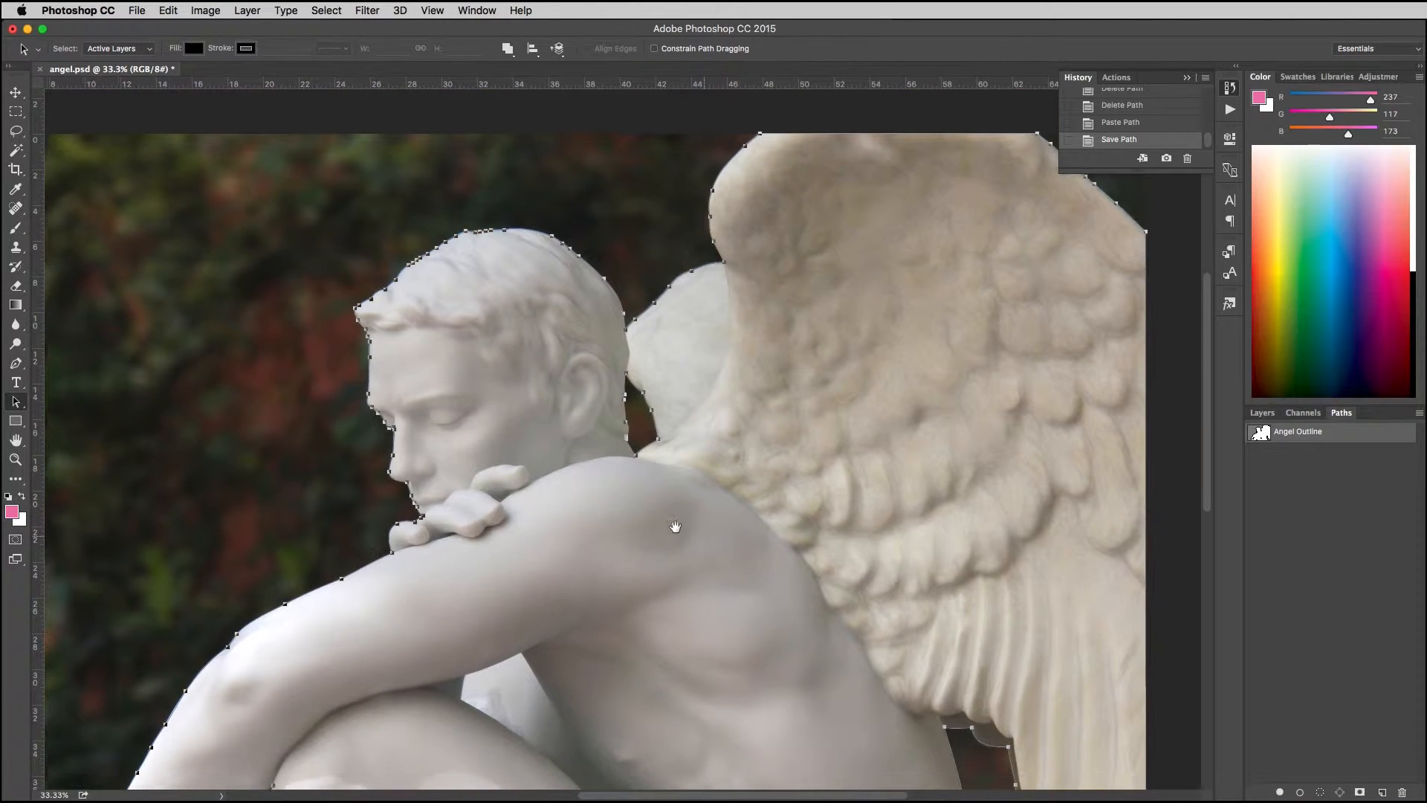
{"action": "left_click_drag", "start_coordinate": [672, 516], "coordinate": [700, 327]}
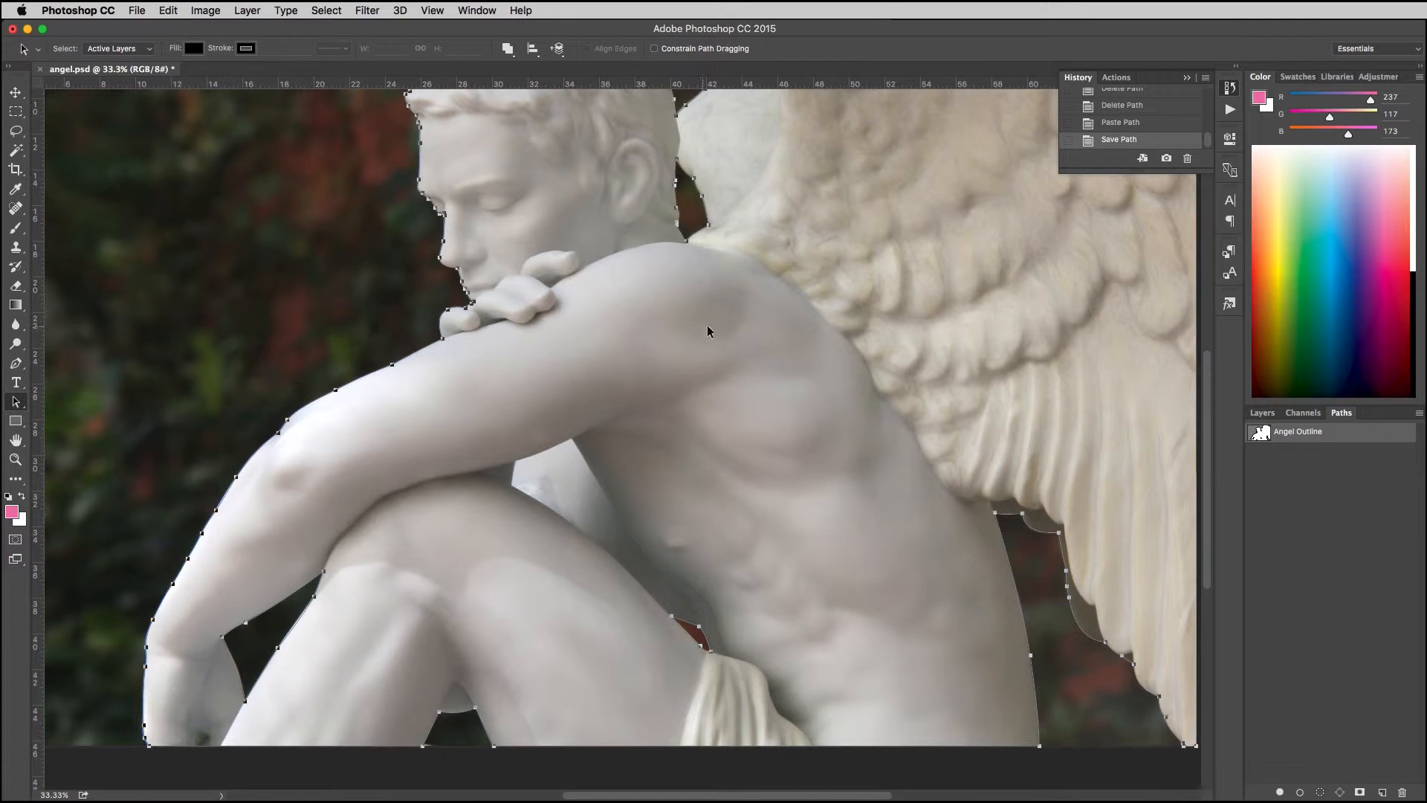
{"action": "left_click", "coordinate": [1267, 545]}
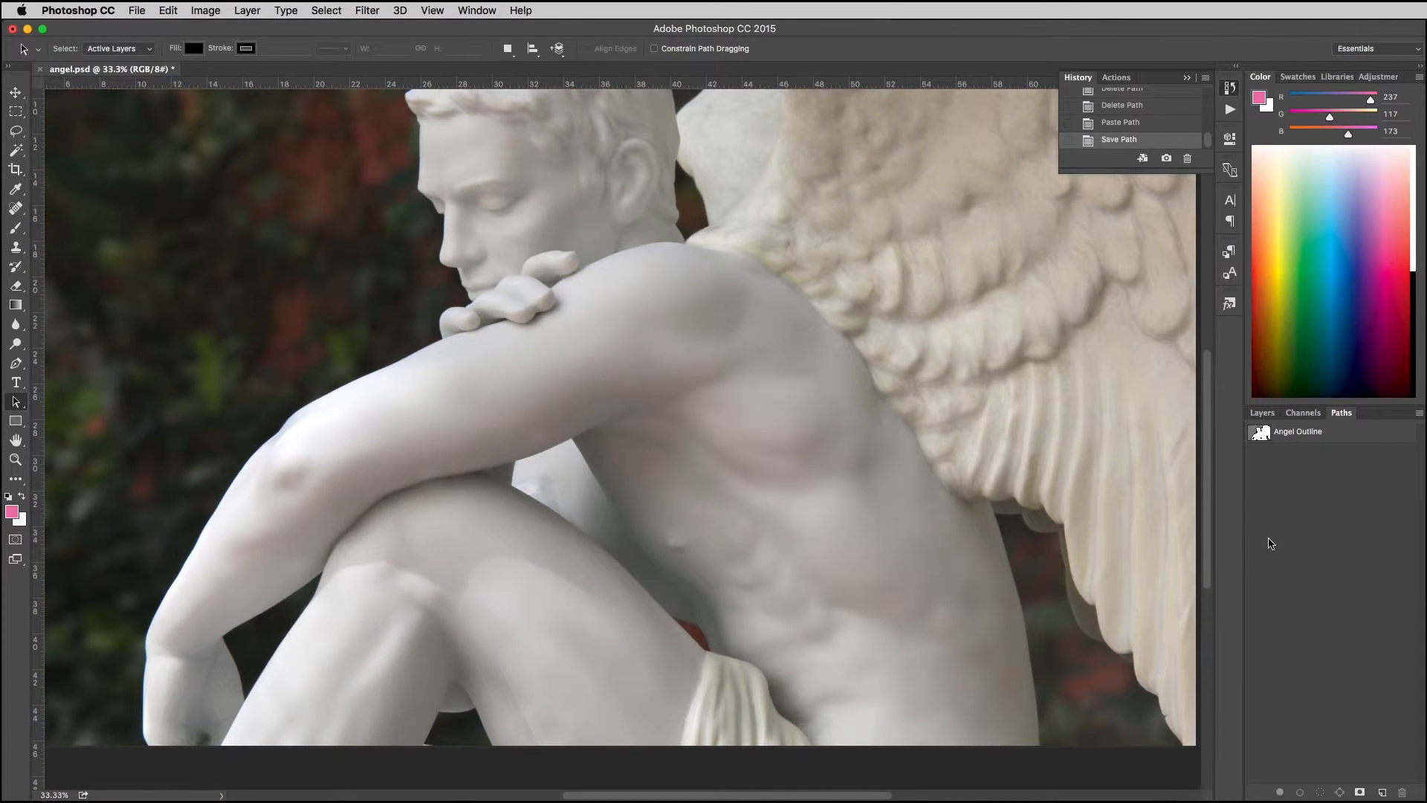
Step: Select only the subpath around the small red gap in Angel Outline and copy it
{"action": "left_click", "coordinate": [1292, 439]}
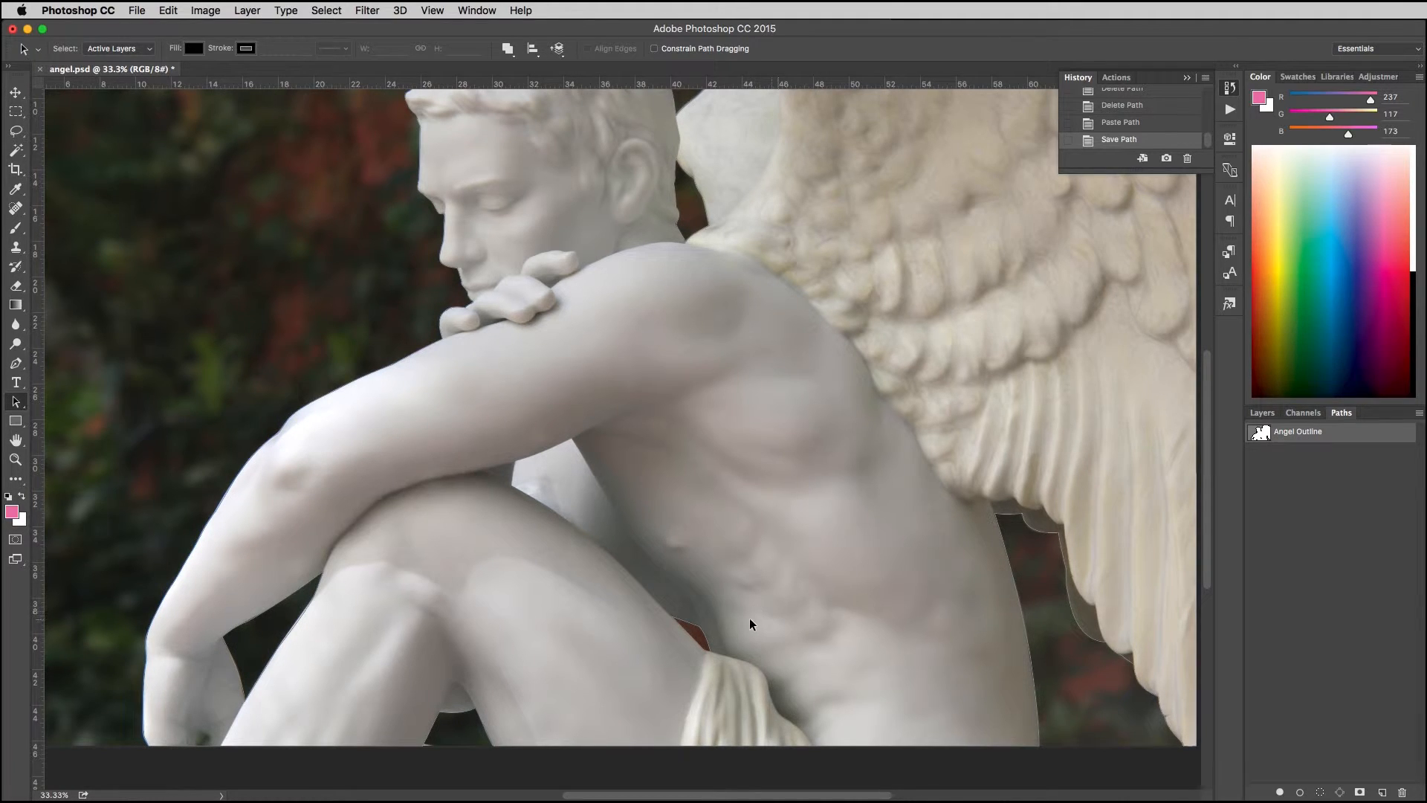
{"action": "left_click", "coordinate": [703, 639]}
{"action": "left_click", "coordinate": [871, 521]}
{"action": "left_click", "coordinate": [790, 764]}
{"action": "left_click", "coordinate": [693, 639]}
{"action": "key", "text": "super+c"}
{"action": "left_click", "coordinate": [205, 10]}
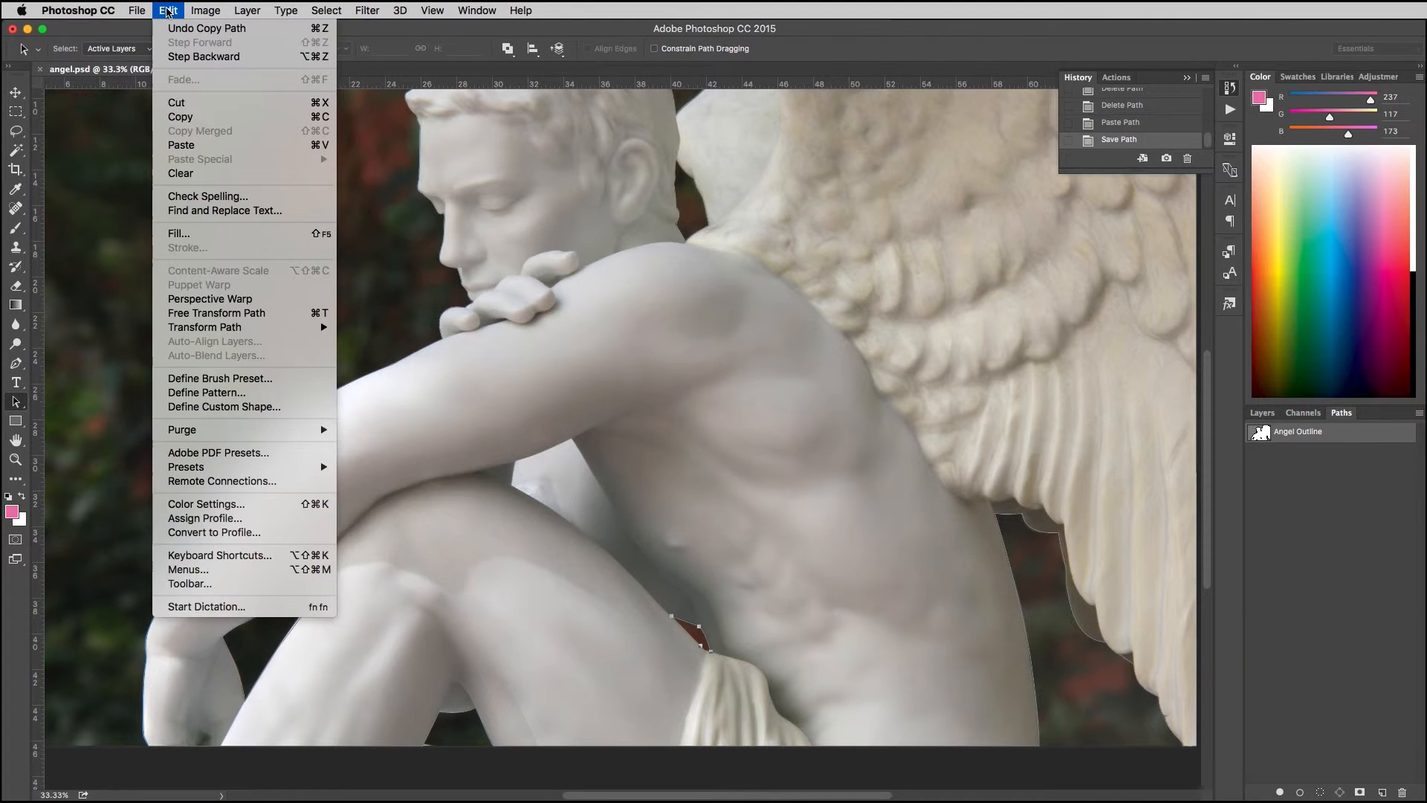
{"action": "left_click", "coordinate": [176, 108]}
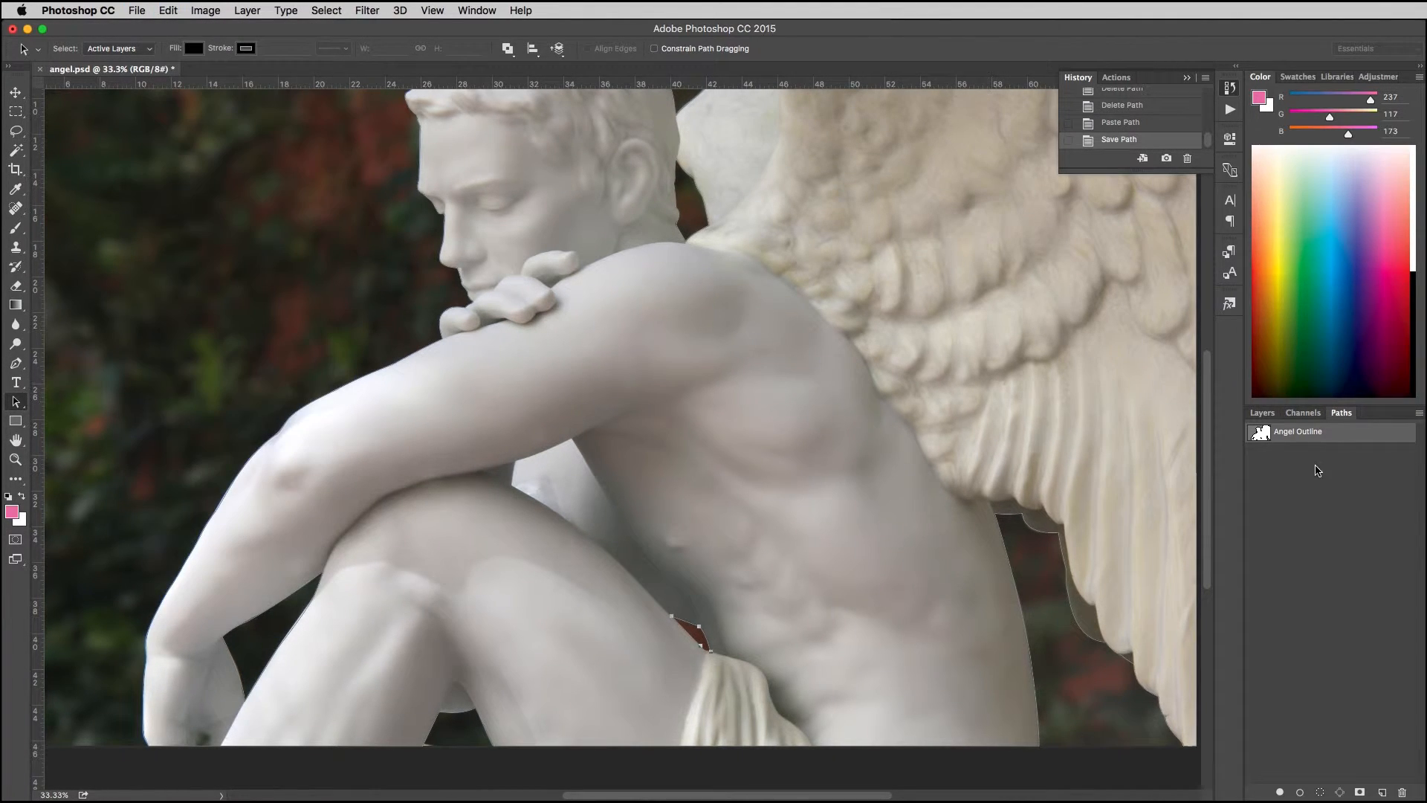
Step: Create a new path, paste the copied red-gap subpath into it, and delete that subpath from Angel Outline
{"action": "left_click", "coordinate": [1382, 793]}
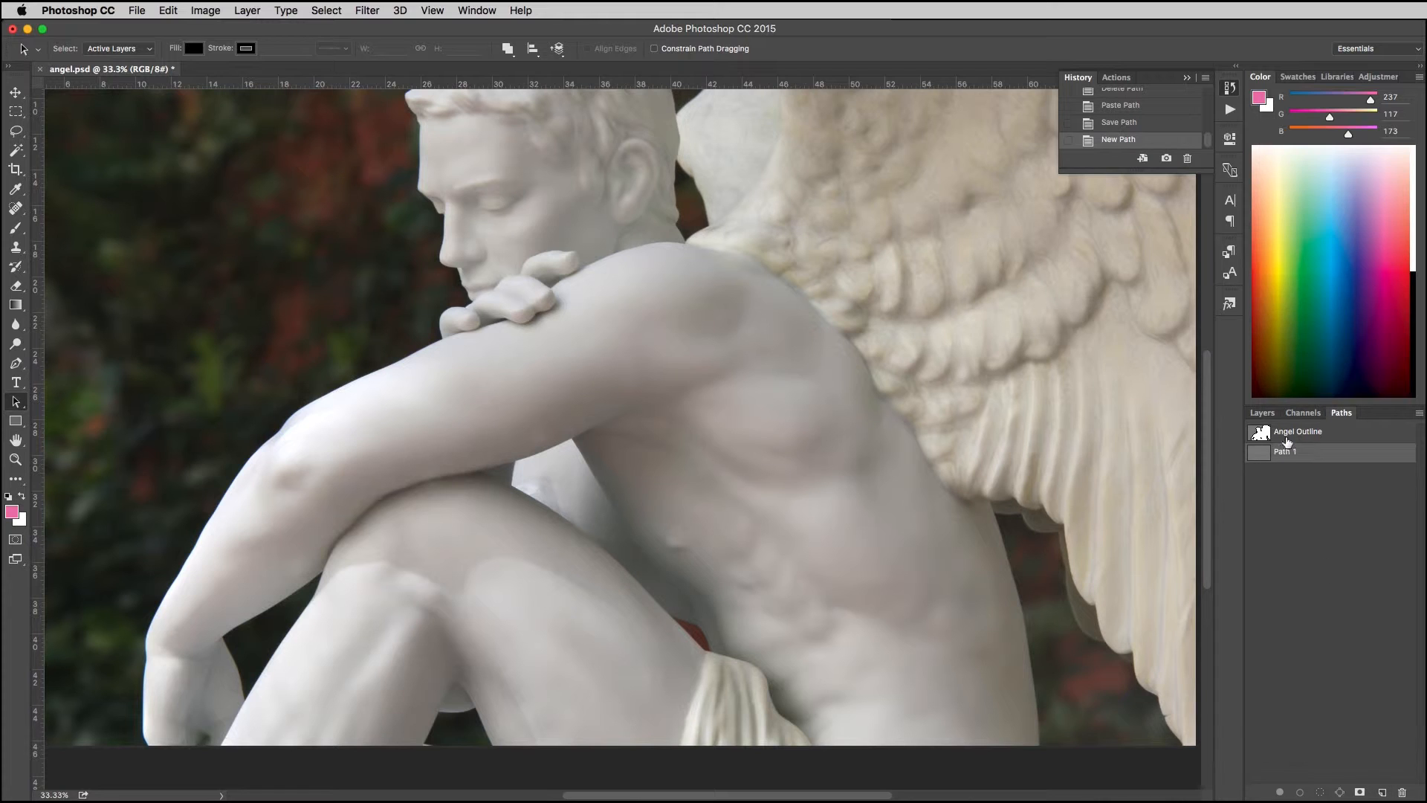
{"action": "left_click", "coordinate": [1293, 439]}
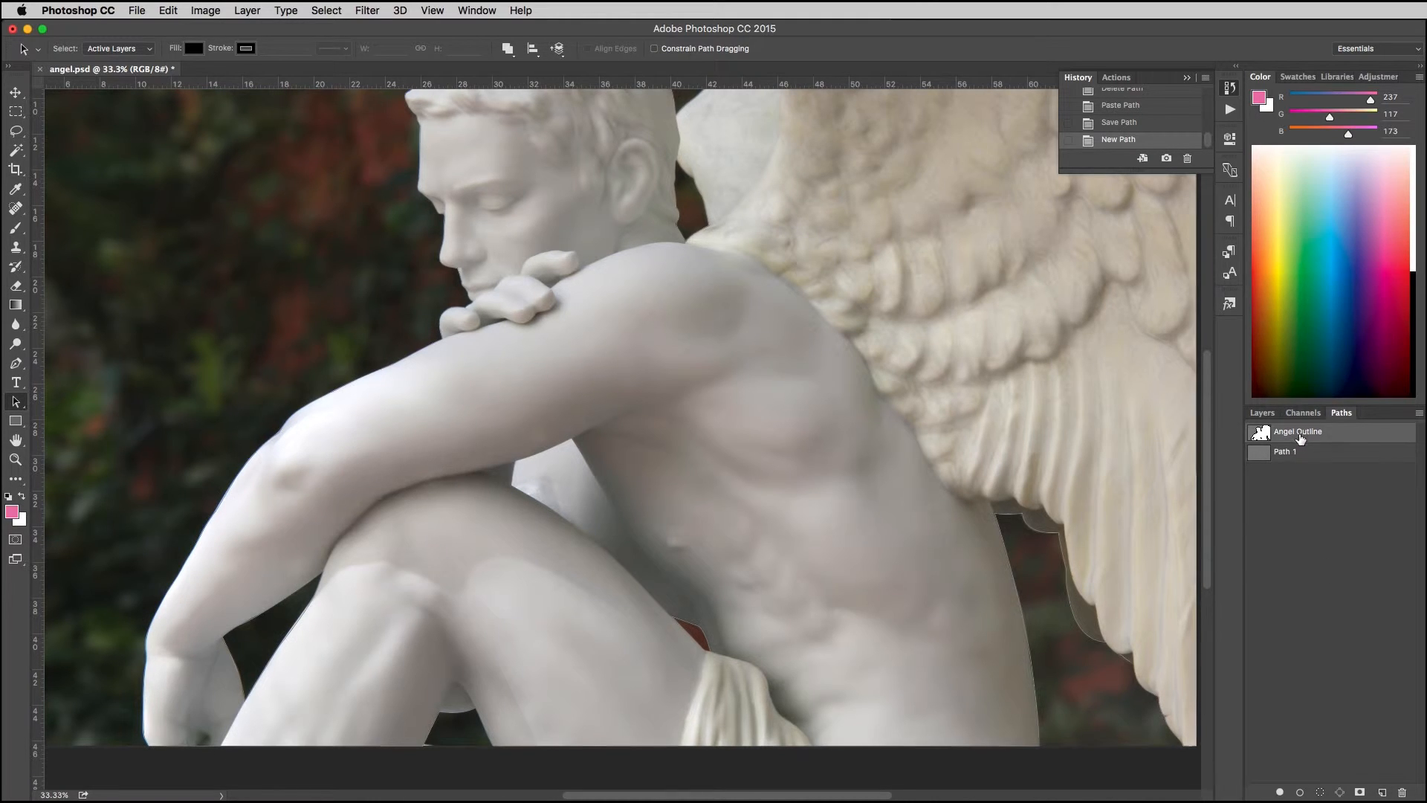
{"action": "left_click", "coordinate": [1273, 459]}
{"action": "key", "text": "super+v"}
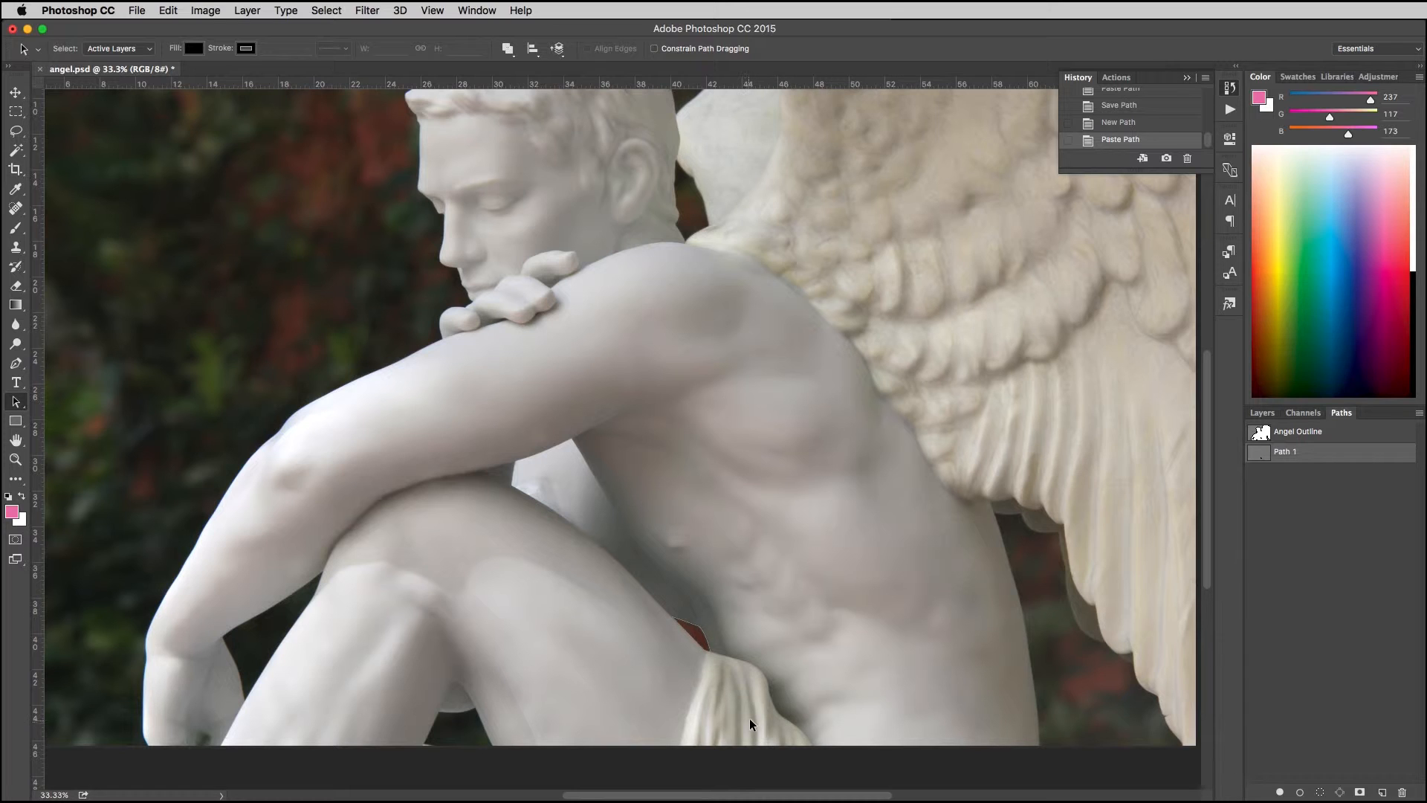
{"action": "left_click", "coordinate": [1297, 433]}
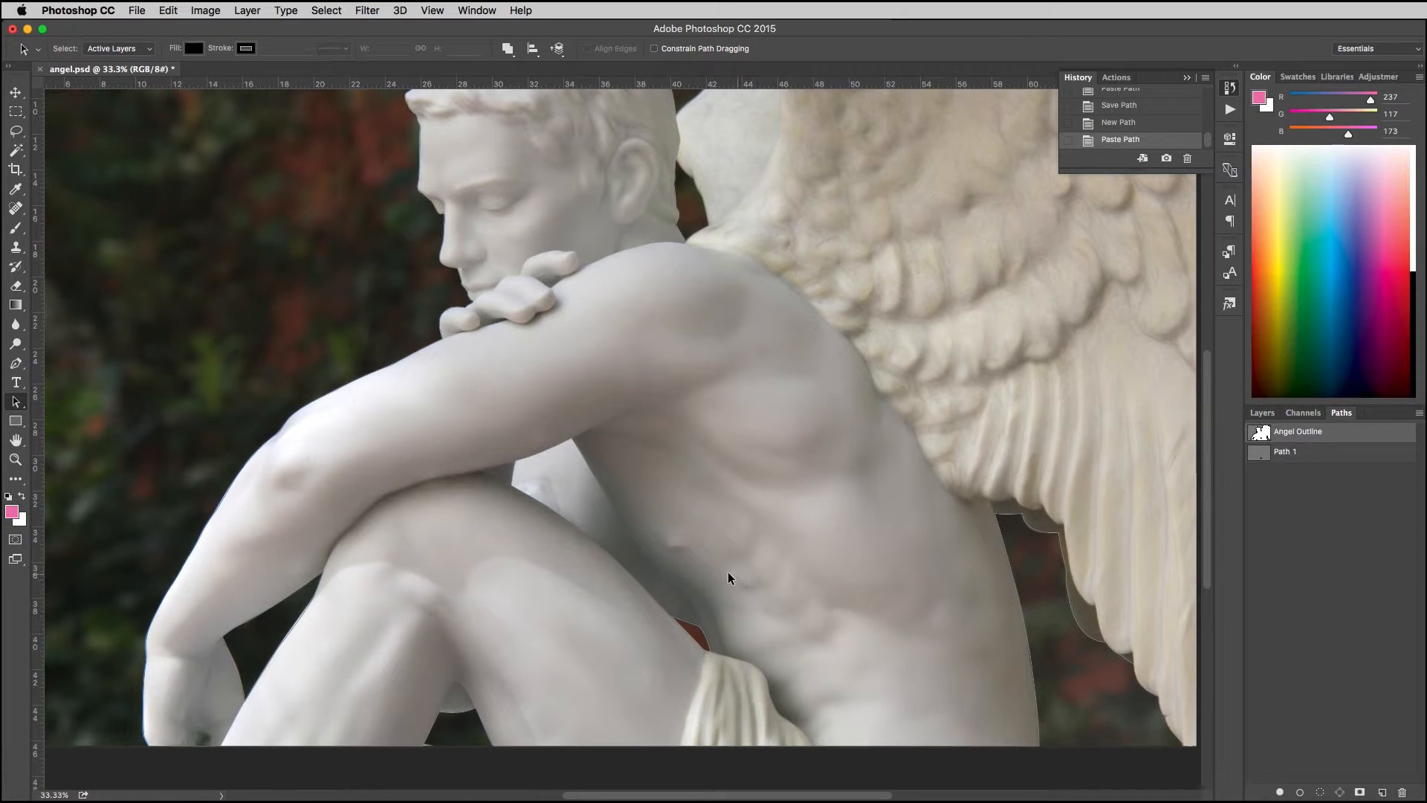
{"action": "key", "text": "Delete"}
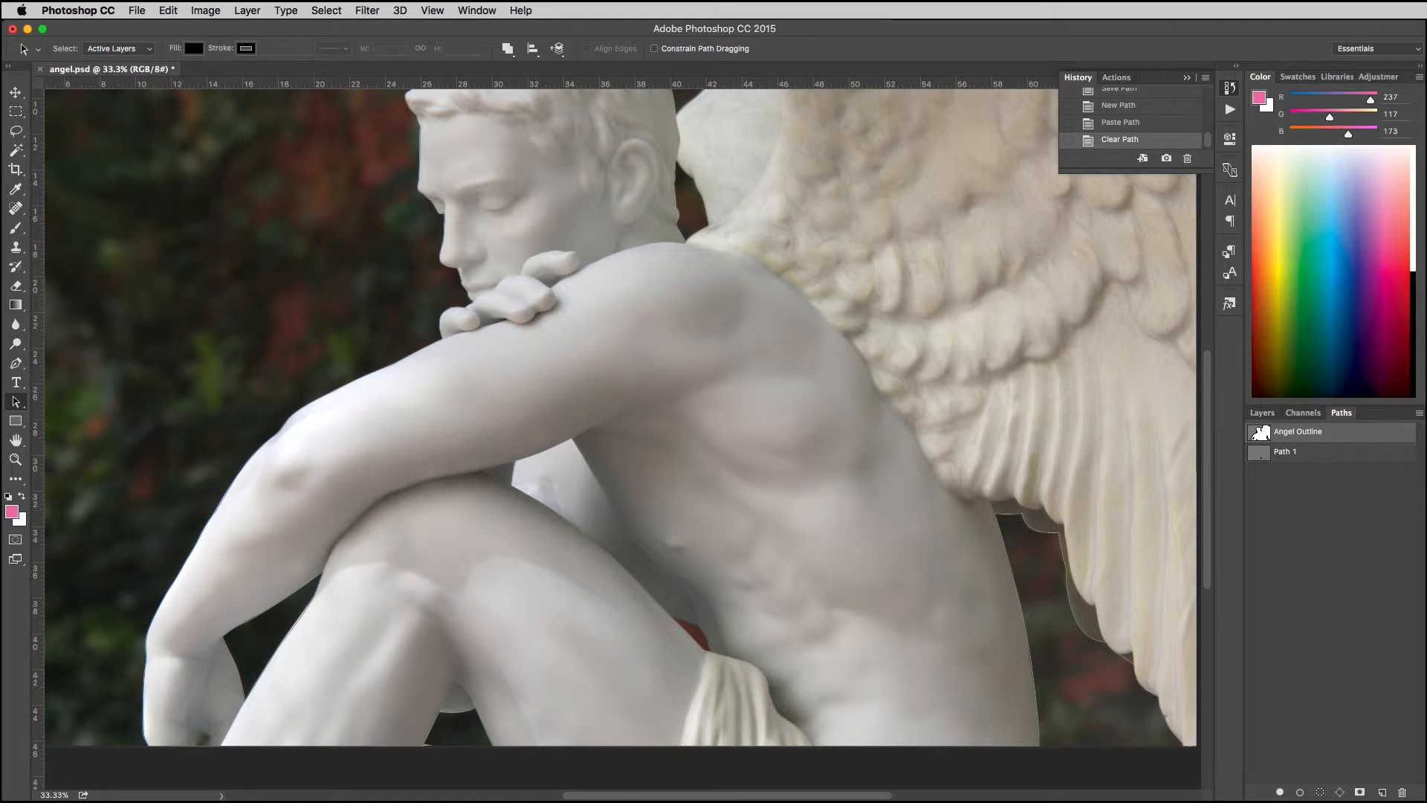
Step: Copy the red-gap subpath from Path 1 back into Angel Outline, then delete Path 1
{"action": "left_click", "coordinate": [1287, 451]}
{"action": "left_click", "coordinate": [713, 647]}
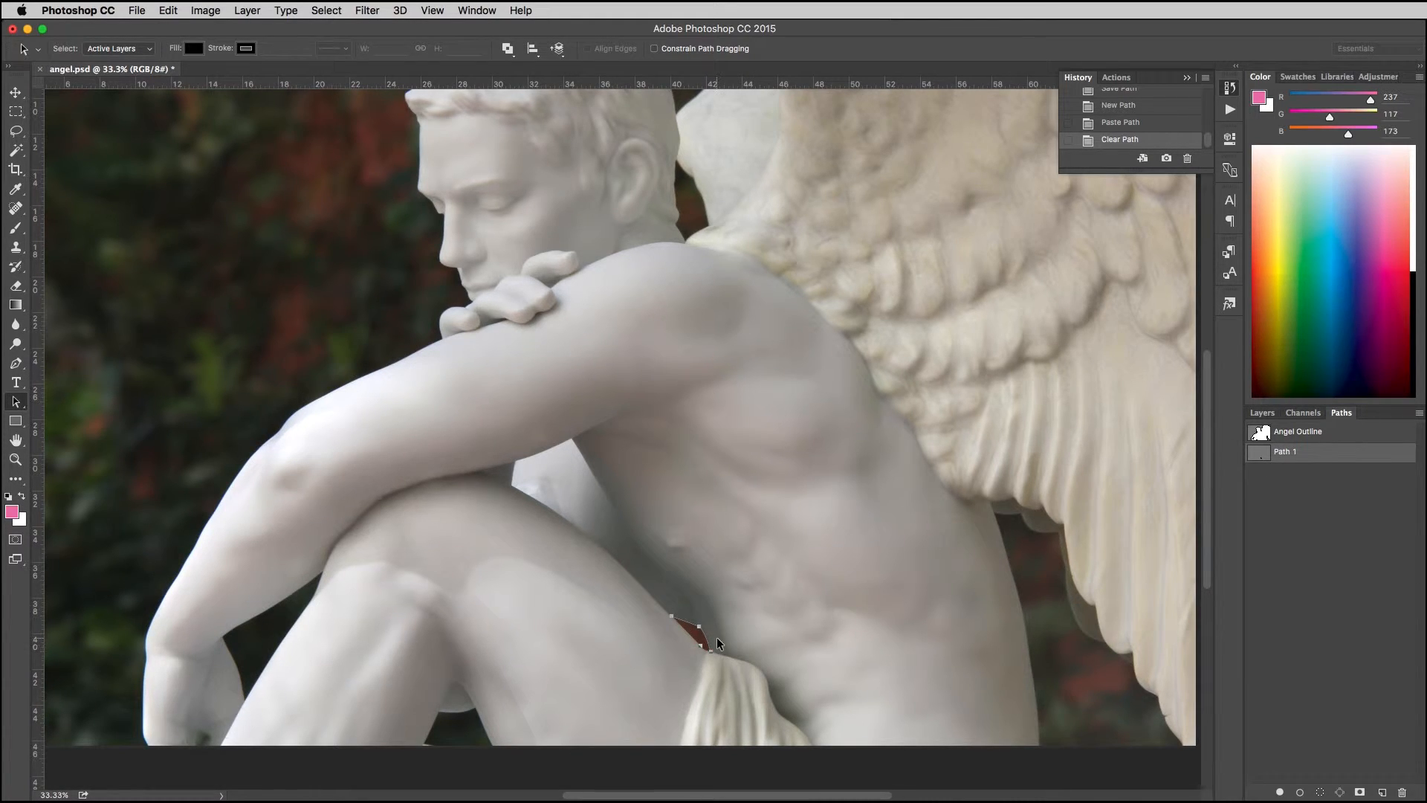
{"action": "key", "text": "super+c"}
{"action": "left_click", "coordinate": [1278, 438]}
{"action": "key", "text": "super+v"}
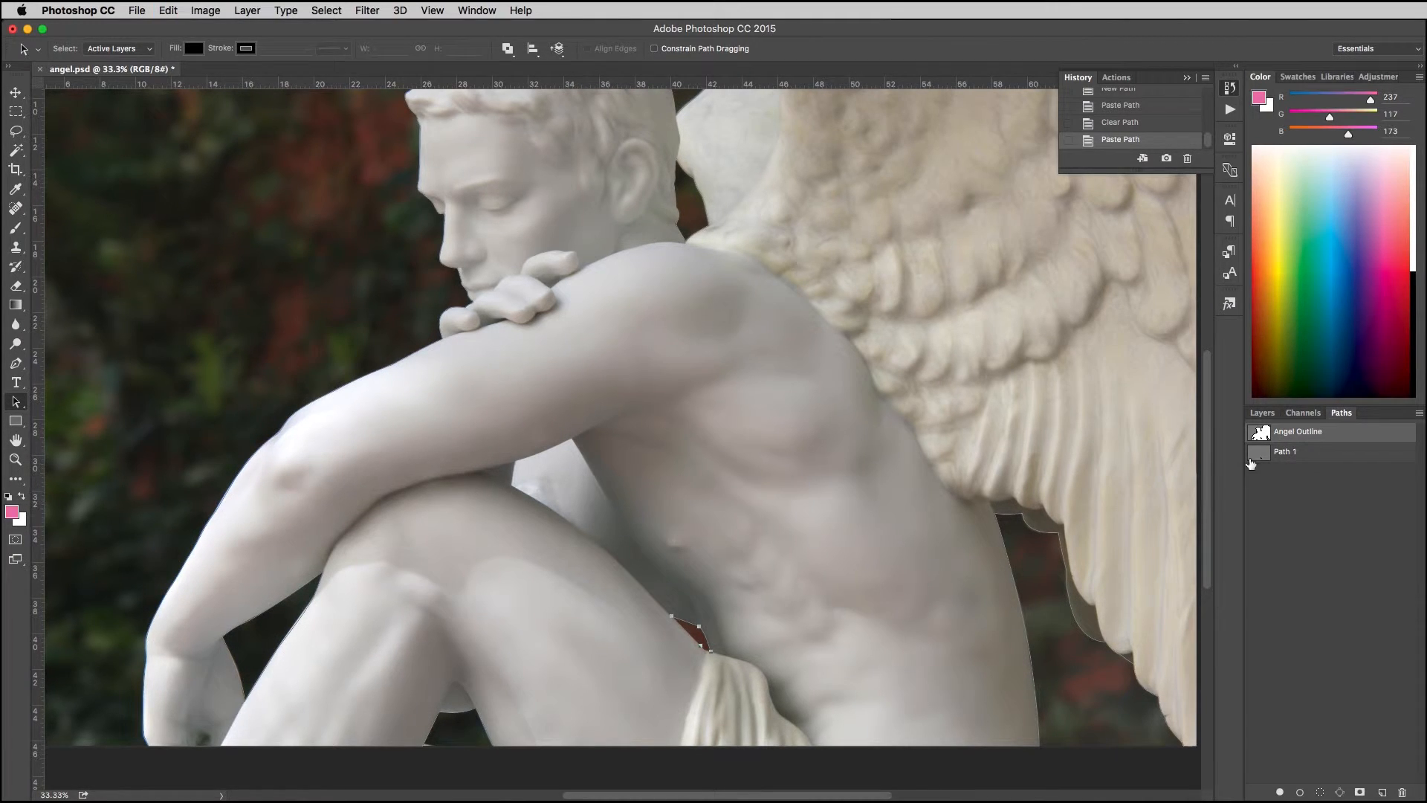
{"action": "left_click", "coordinate": [1279, 457]}
{"action": "key", "text": "Delete"}
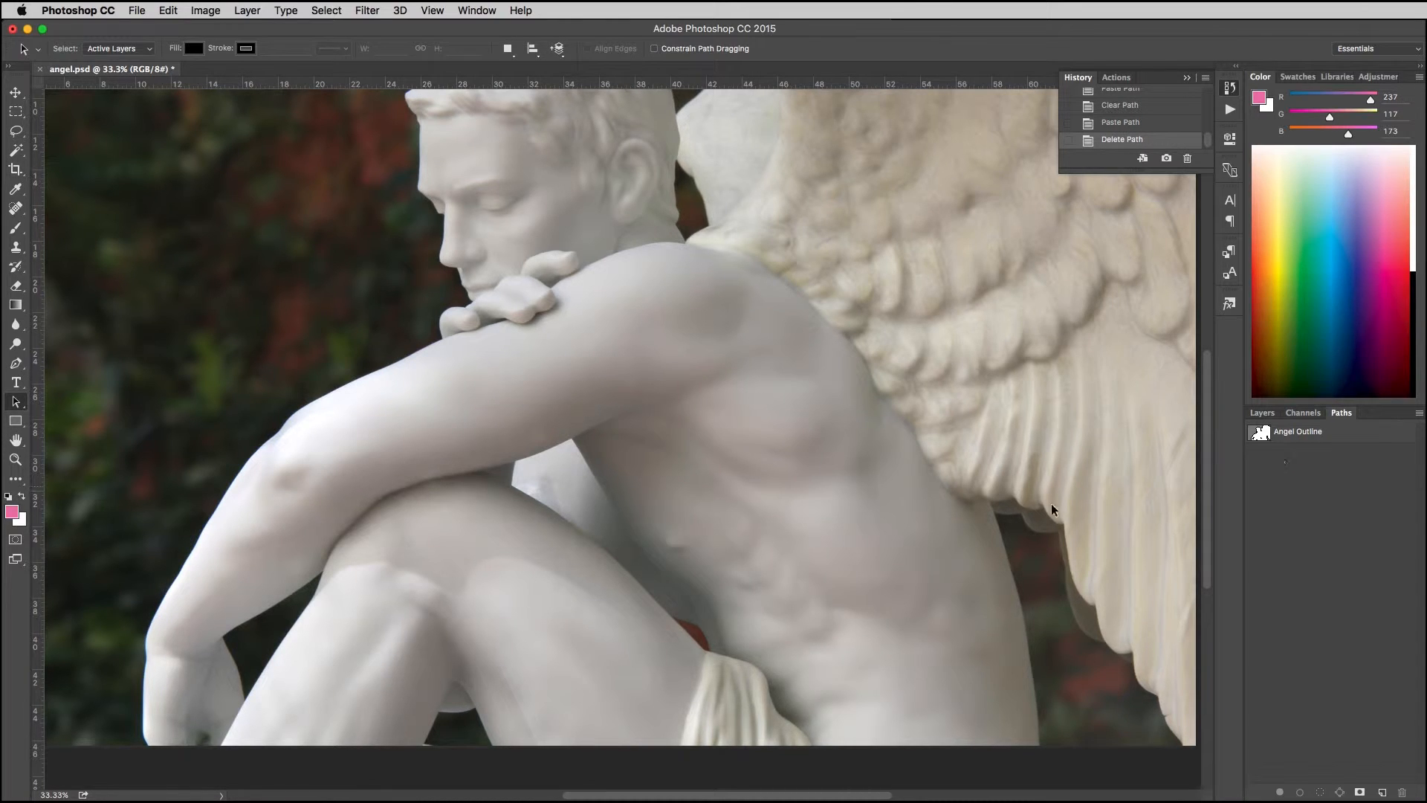
Step: Make a selection from only the red-gap subpath of Angel Outline, then deselect it
{"action": "left_click", "coordinate": [1300, 437]}
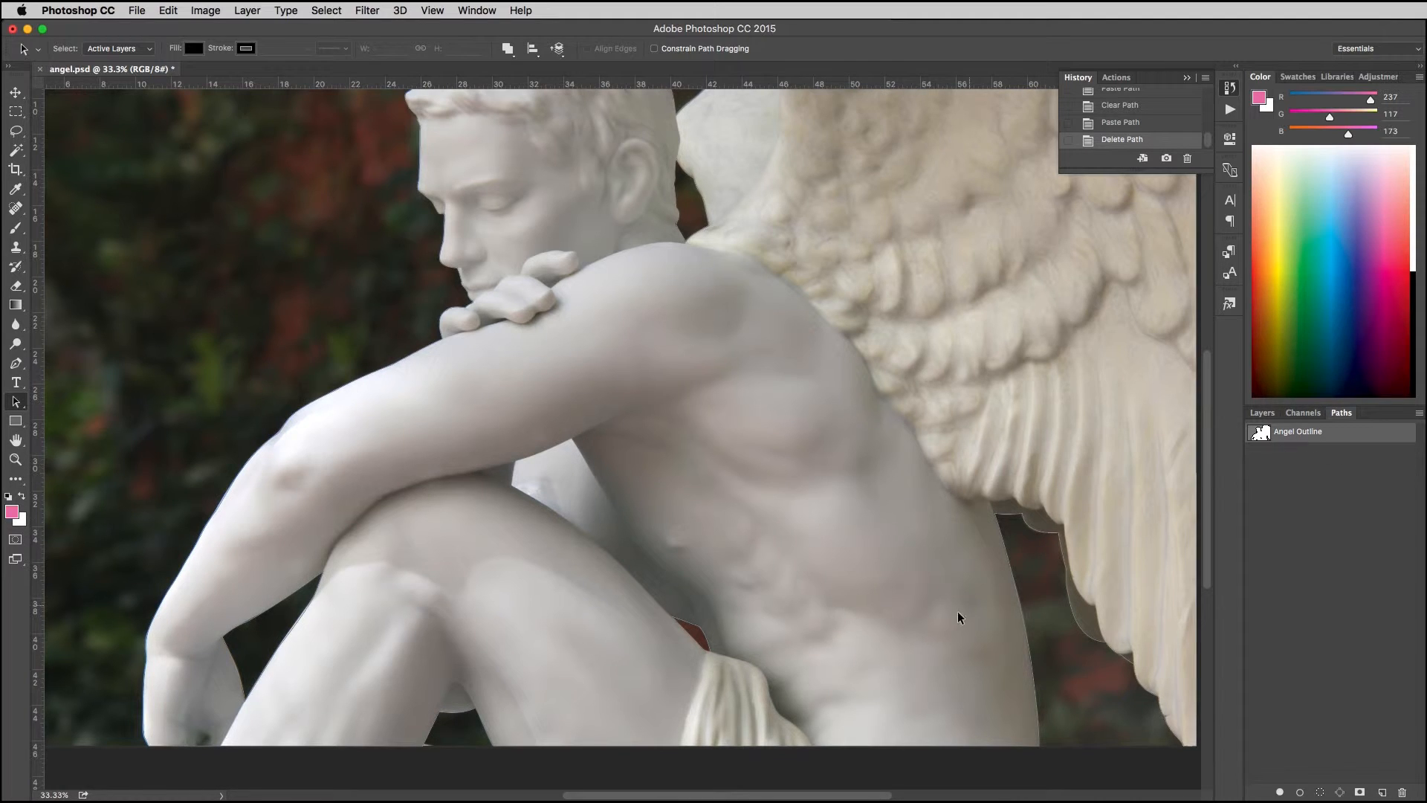
{"action": "left_click", "coordinate": [702, 645]}
{"action": "right_click", "coordinate": [703, 629]}
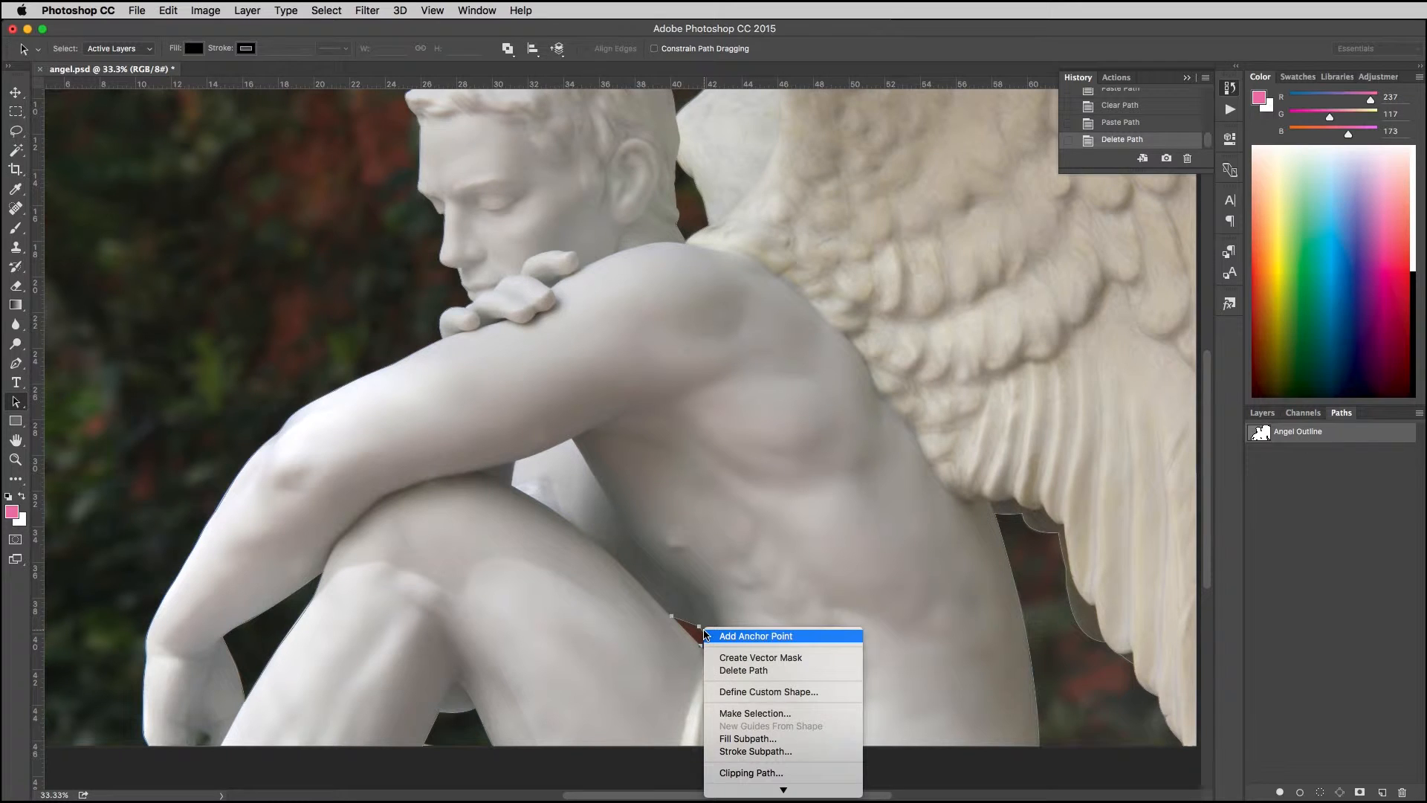
{"action": "left_click", "coordinate": [747, 712]}
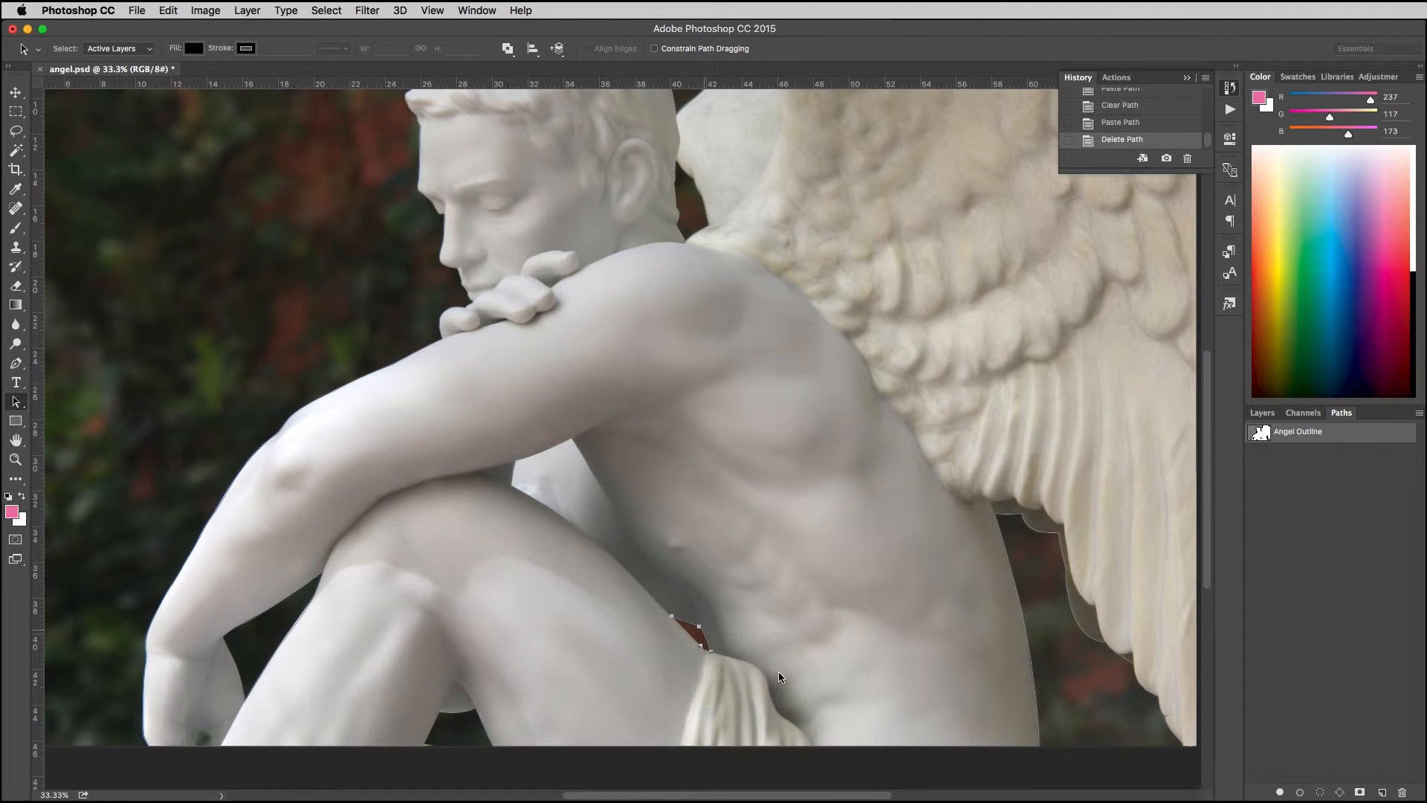
{"action": "left_click", "coordinate": [707, 317]}
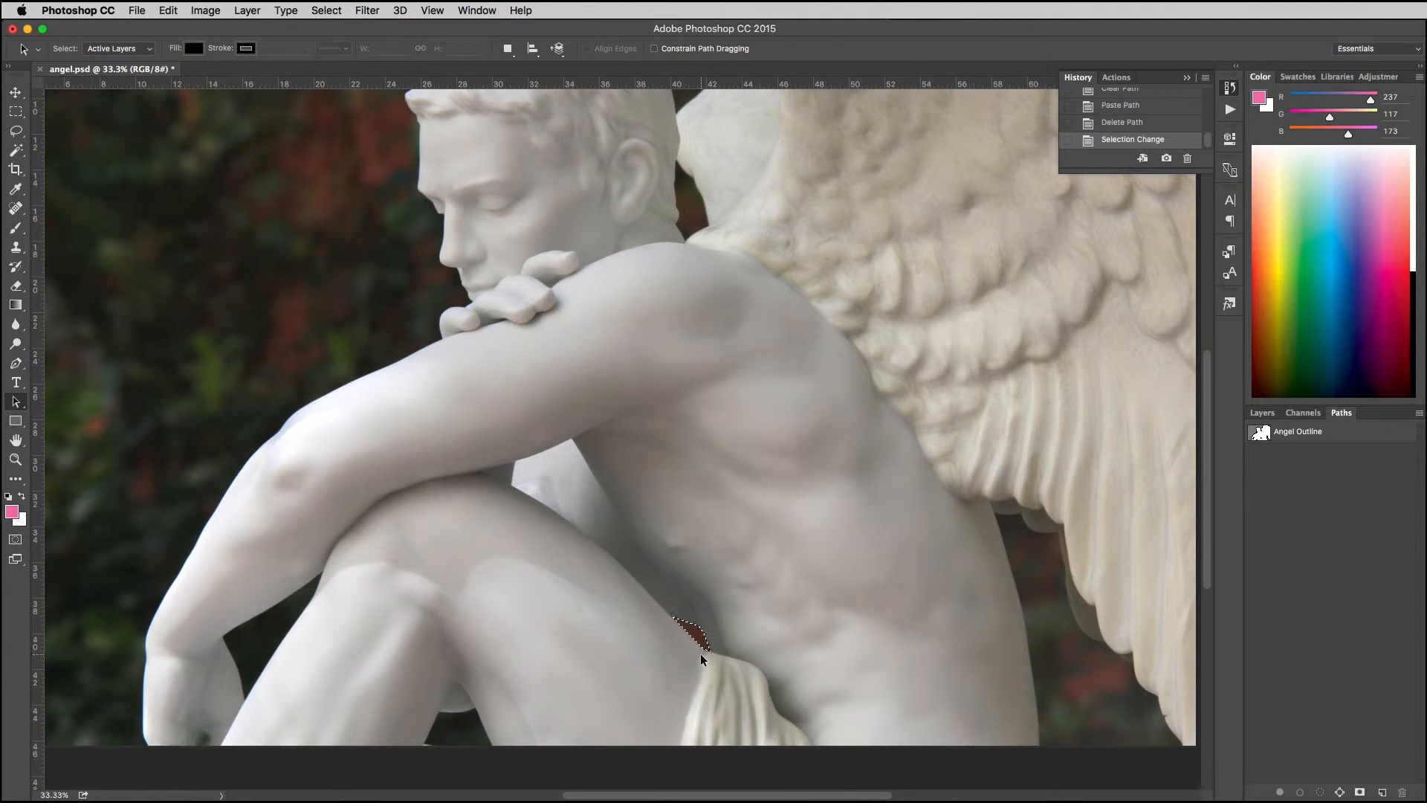
{"action": "key", "text": "super+d"}
Step: Make a selection from the entire Angel Outline path, check it around the whole statue, then deselect it
{"action": "left_click", "coordinate": [1302, 437]}
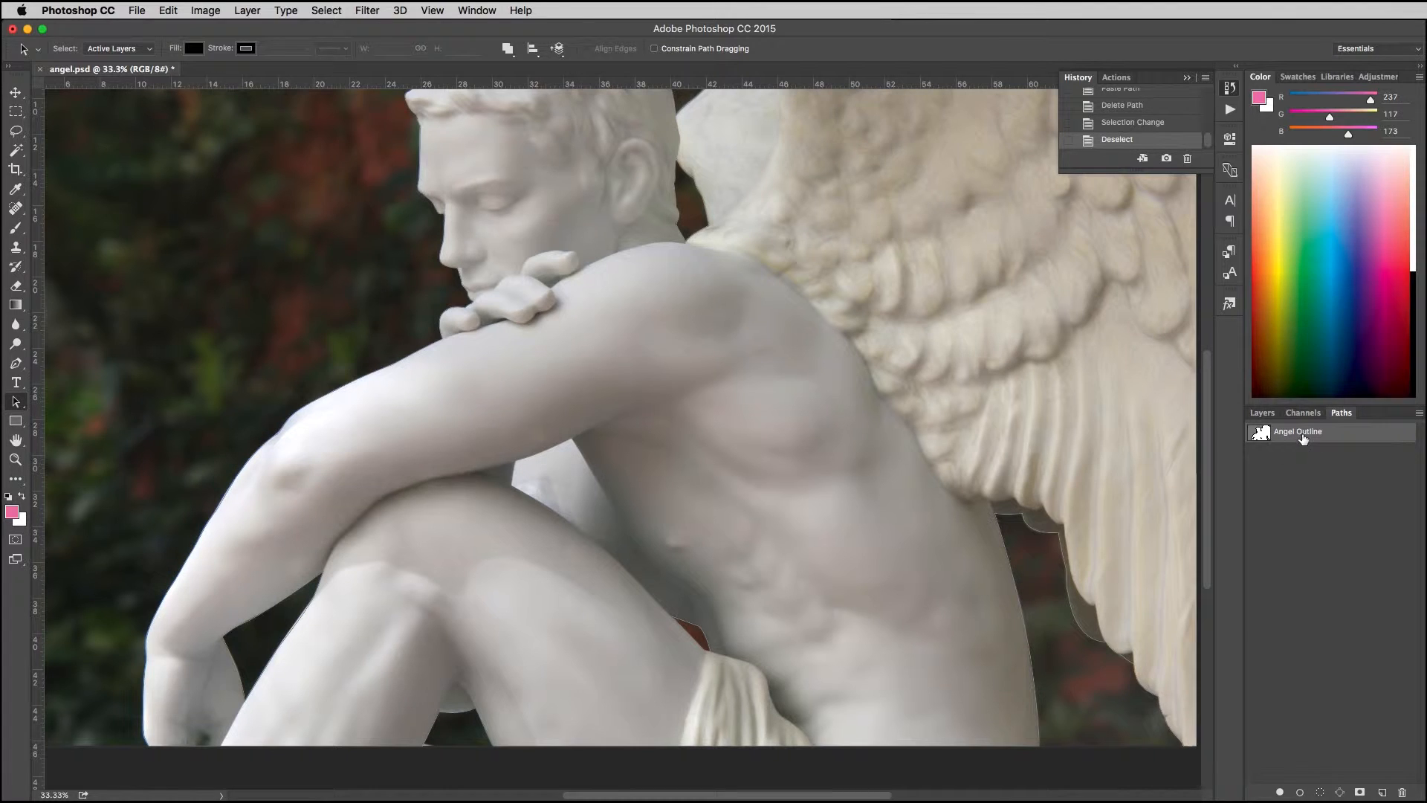
{"action": "right_click", "coordinate": [967, 540]}
{"action": "left_click", "coordinate": [997, 606]}
{"action": "left_click", "coordinate": [716, 322]}
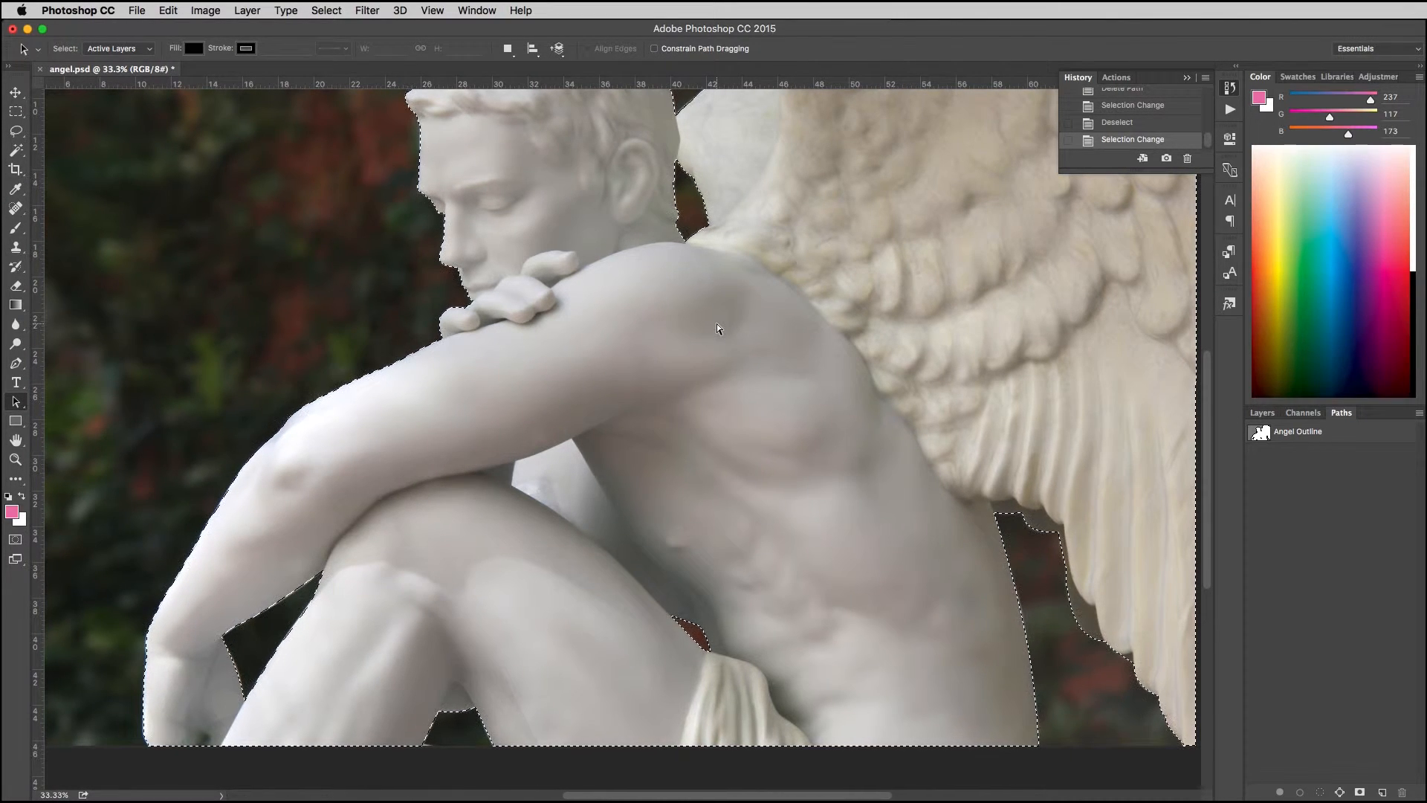
{"action": "key", "text": "super+minus"}
{"action": "key", "text": "super+minus"}
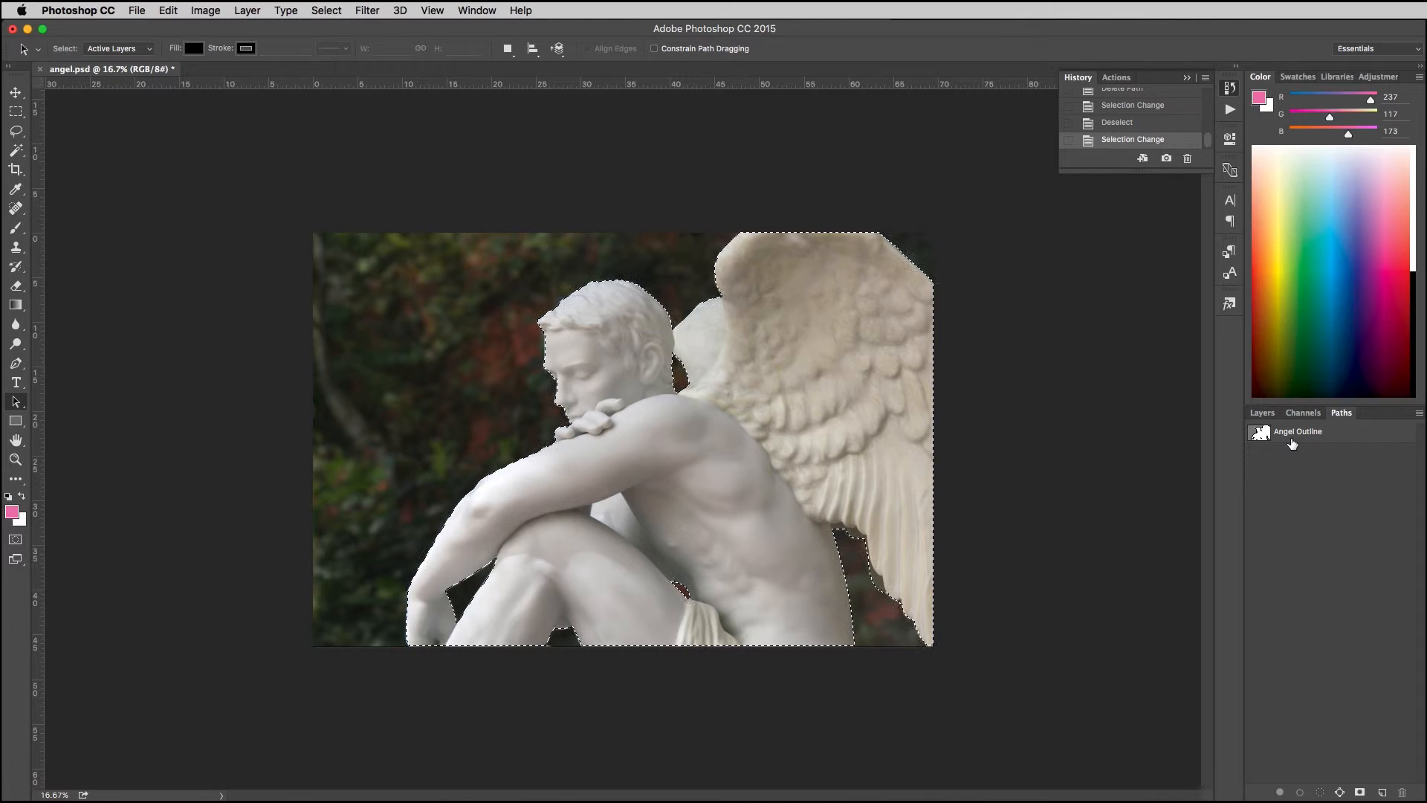
{"action": "key", "text": "super+d"}
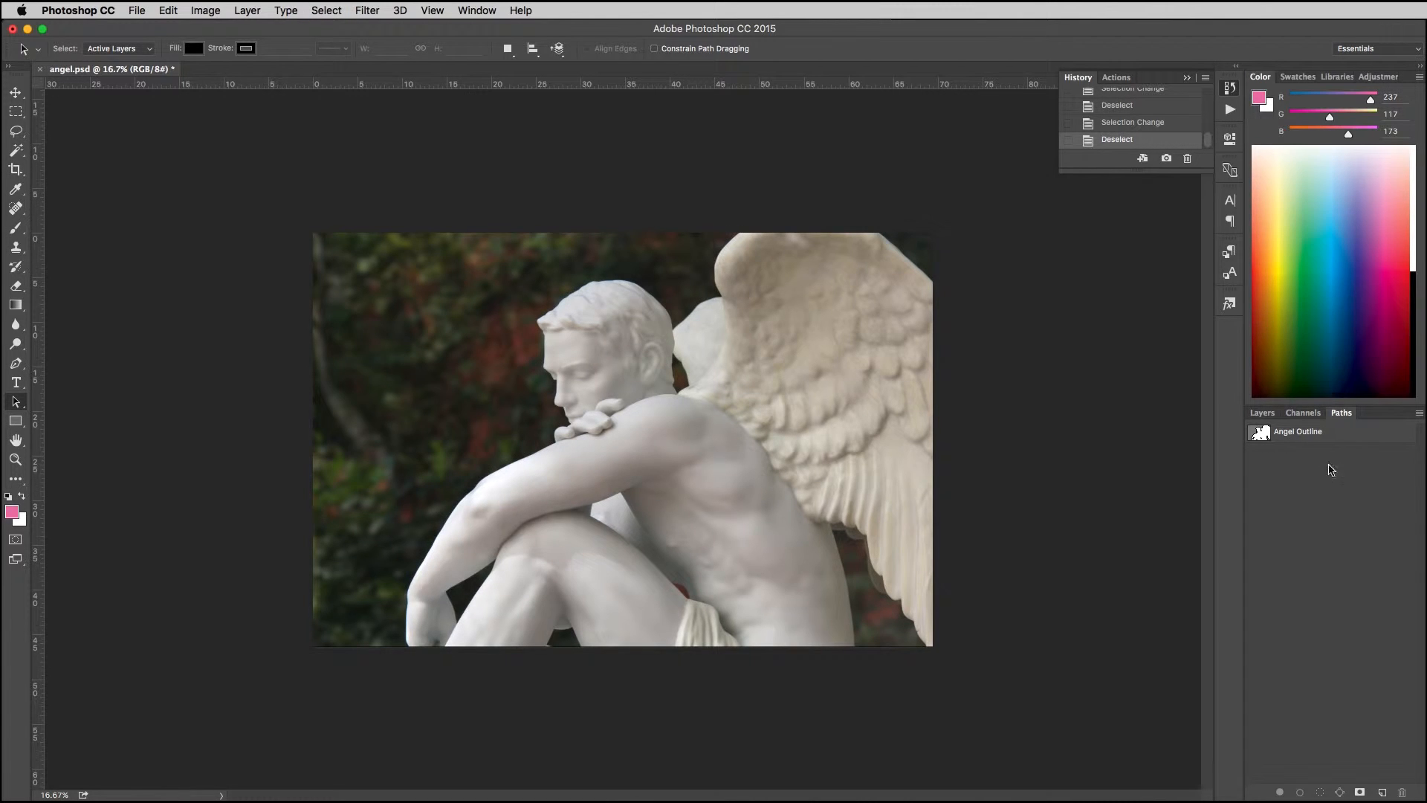
Step: Set Angel Outline as the document's clipping path with a flatness of 2 device pixels
{"action": "left_click", "coordinate": [1418, 413]}
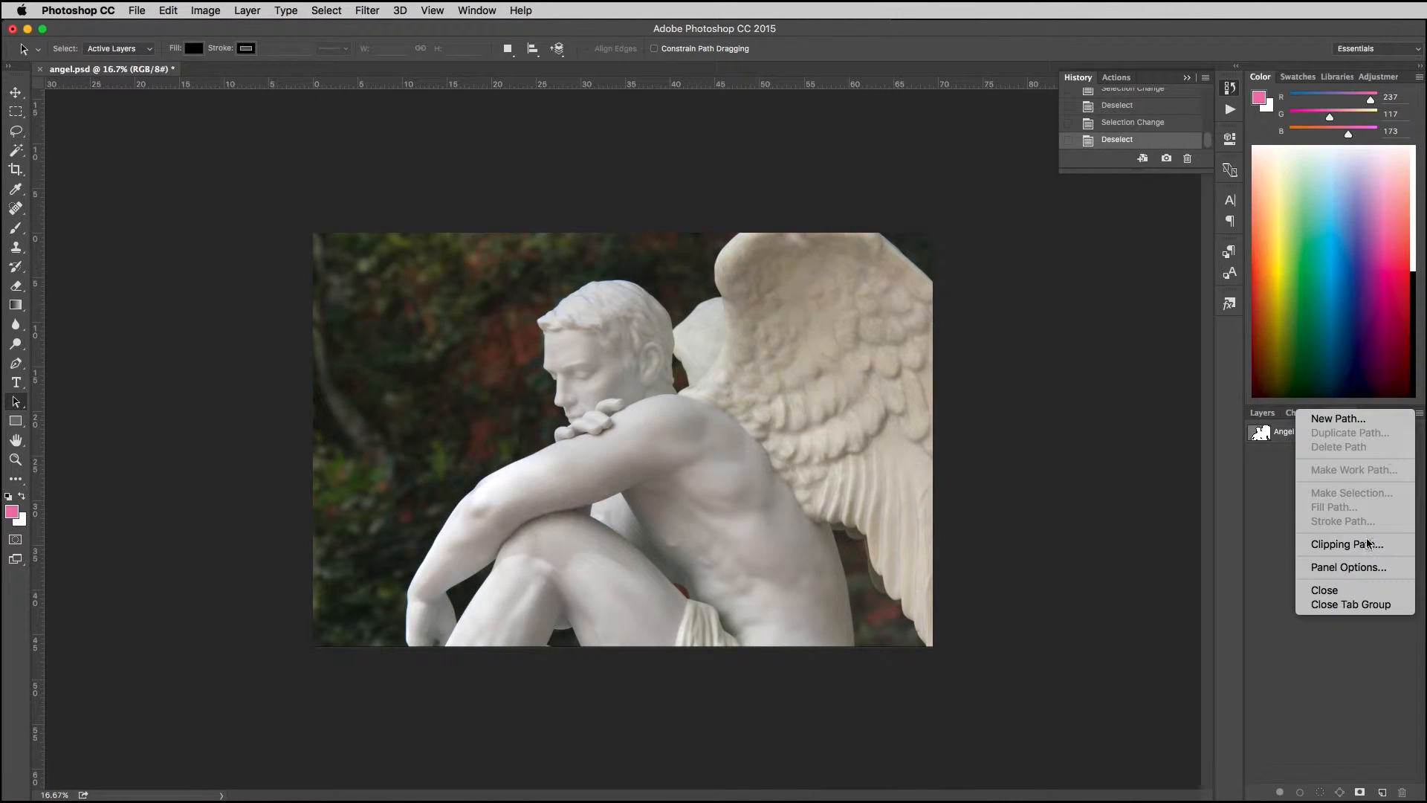
{"action": "left_click", "coordinate": [1269, 505]}
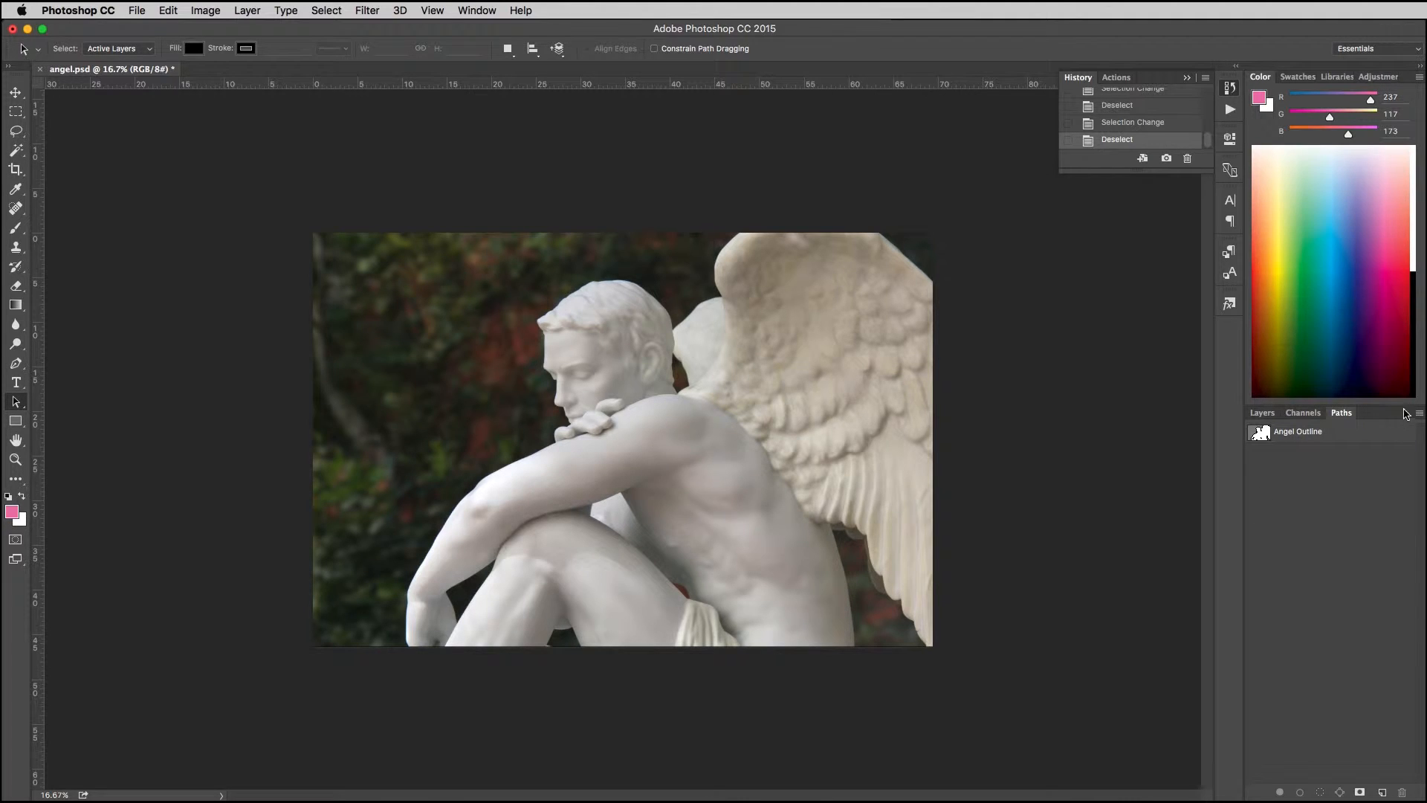
{"action": "left_click", "coordinate": [1344, 437]}
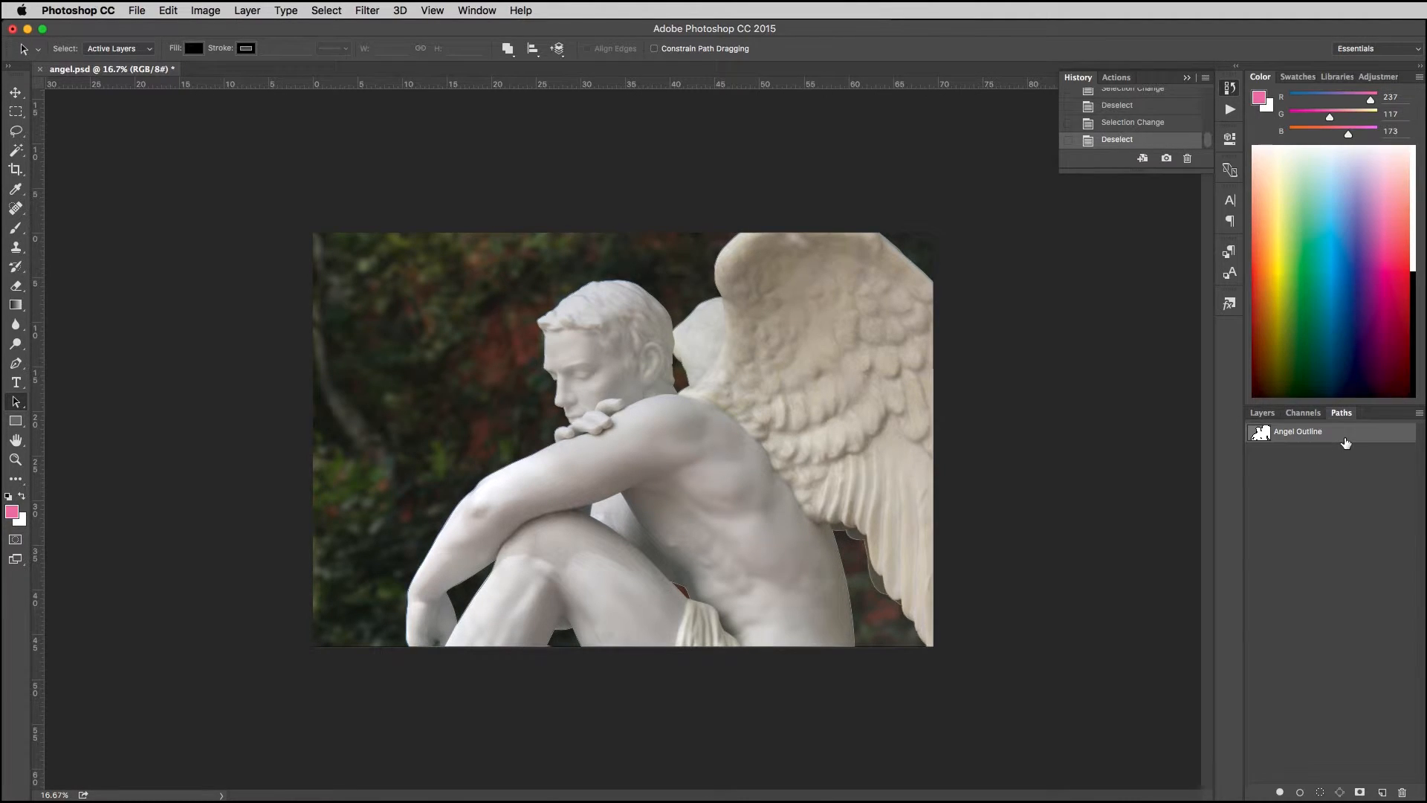
{"action": "left_click", "coordinate": [1419, 415]}
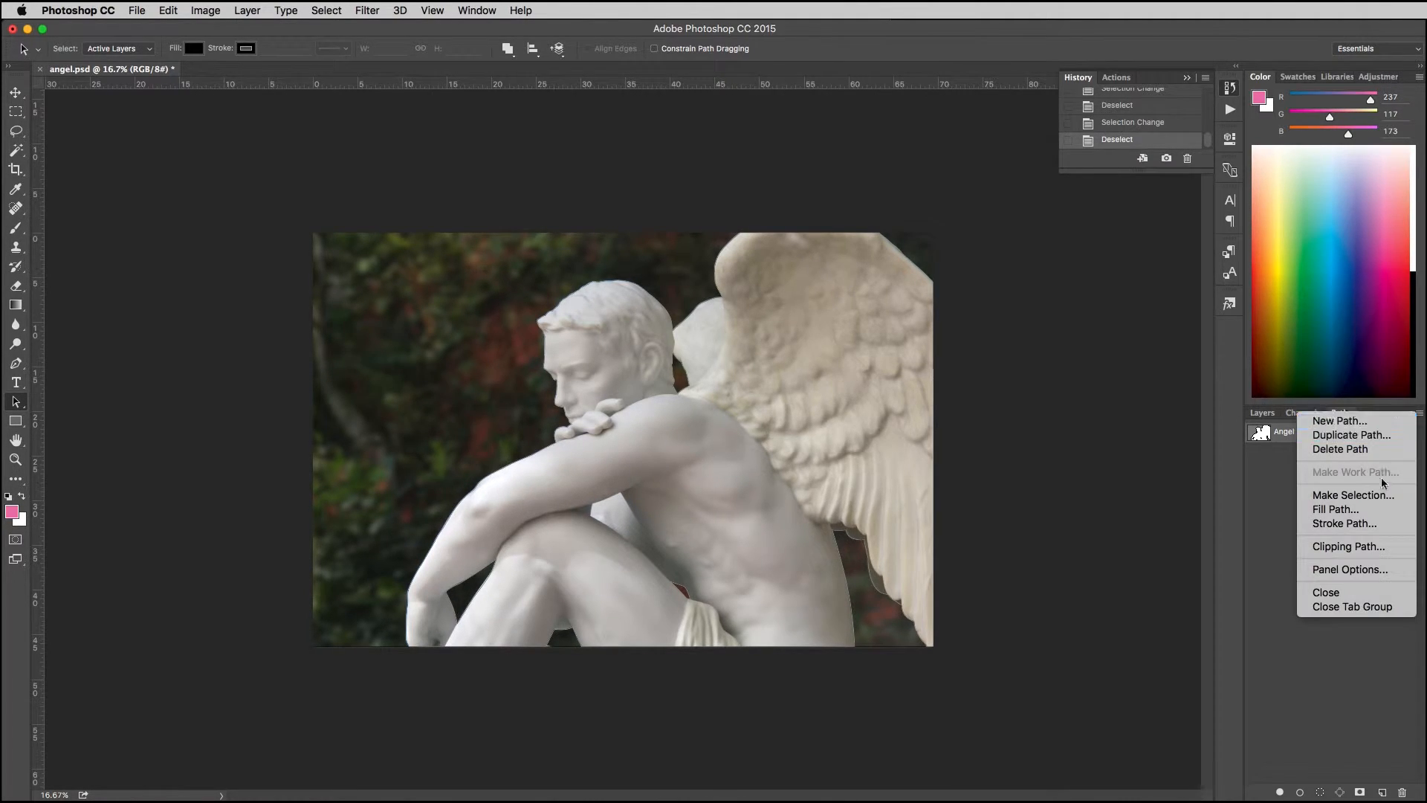
{"action": "left_click", "coordinate": [1370, 550]}
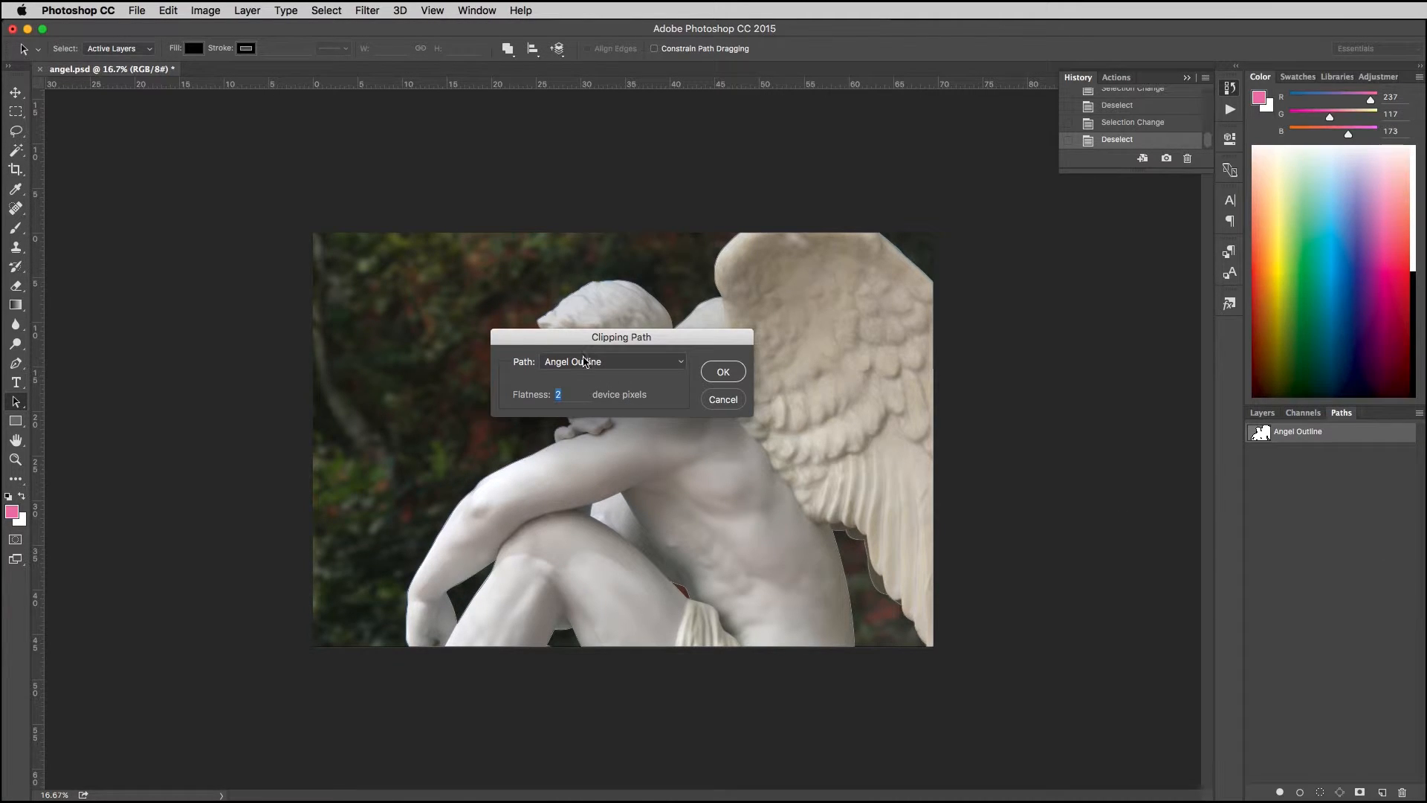
{"action": "left_click", "coordinate": [586, 362]}
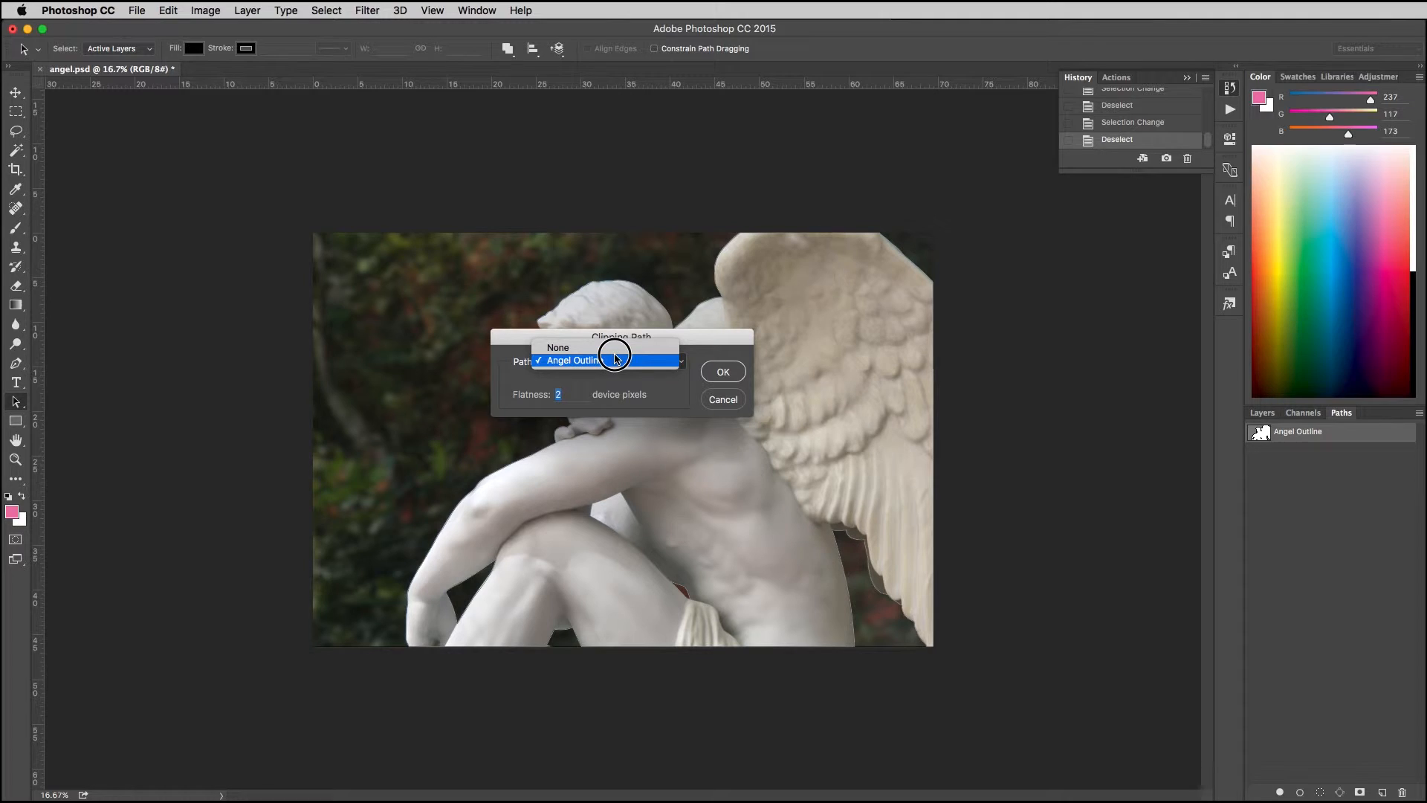
{"action": "left_click", "coordinate": [594, 364]}
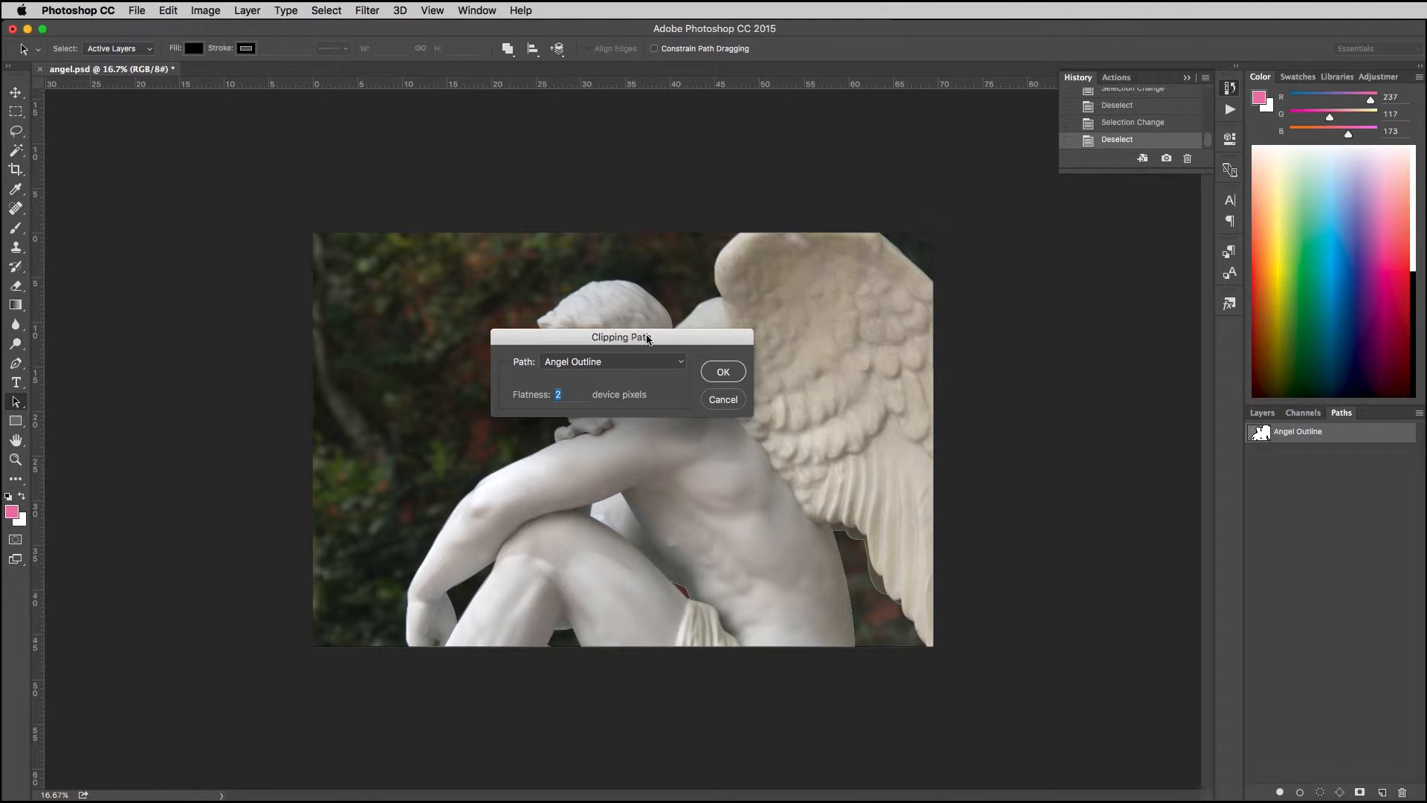
{"action": "left_click", "coordinate": [720, 380]}
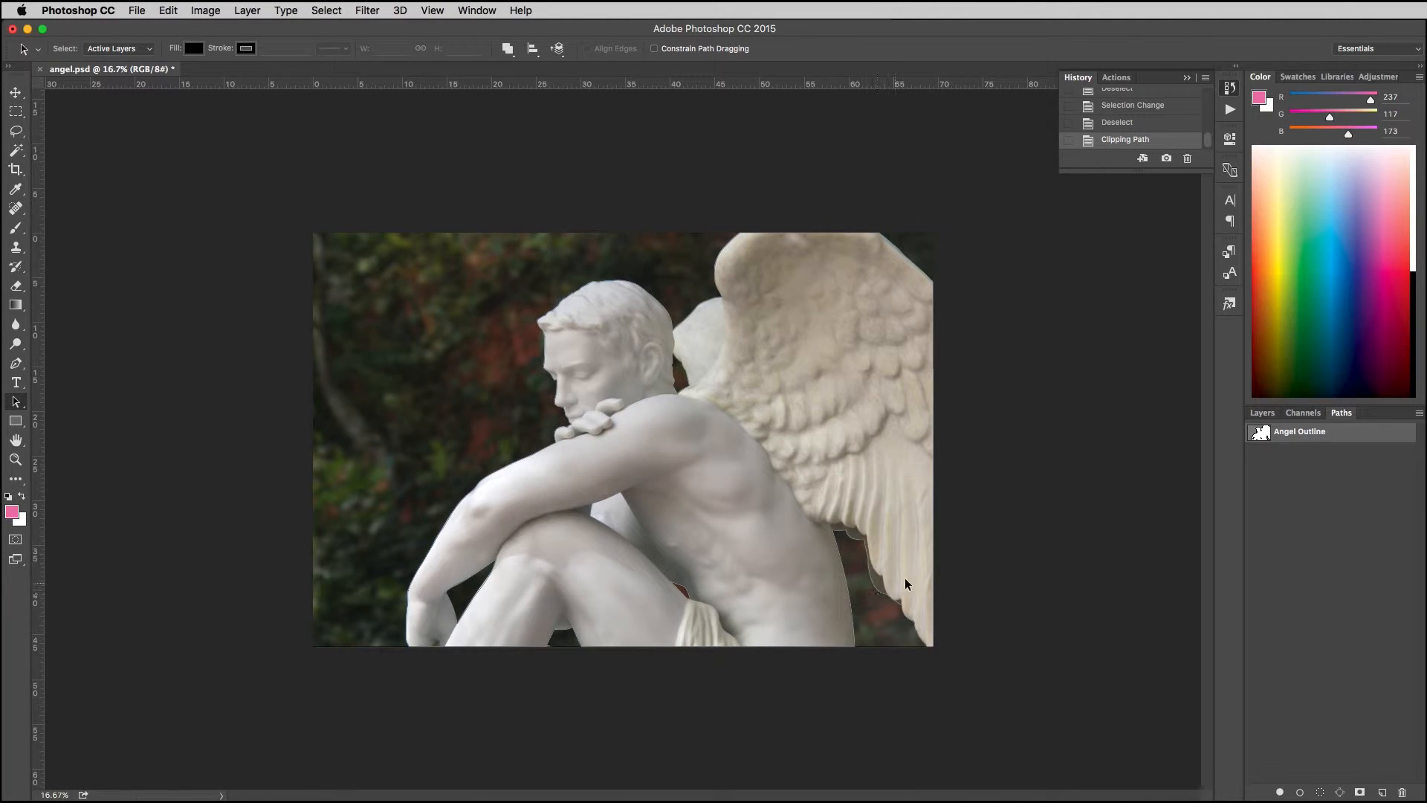
Step: Reposition the Angel Outline anchor points around the junction of the fingertip and forearm to follow the statue's edge
{"action": "left_click", "coordinate": [1279, 446]}
{"action": "left_click", "coordinate": [1284, 435]}
{"action": "left_click", "coordinate": [455, 507]}
{"action": "key", "text": "super+plus"}
{"action": "key", "text": "super+plus"}
{"action": "key", "text": "super+plus"}
{"action": "key", "text": "super+plus"}
{"action": "key", "text": "super+plus"}
{"action": "key", "text": "super+plus"}
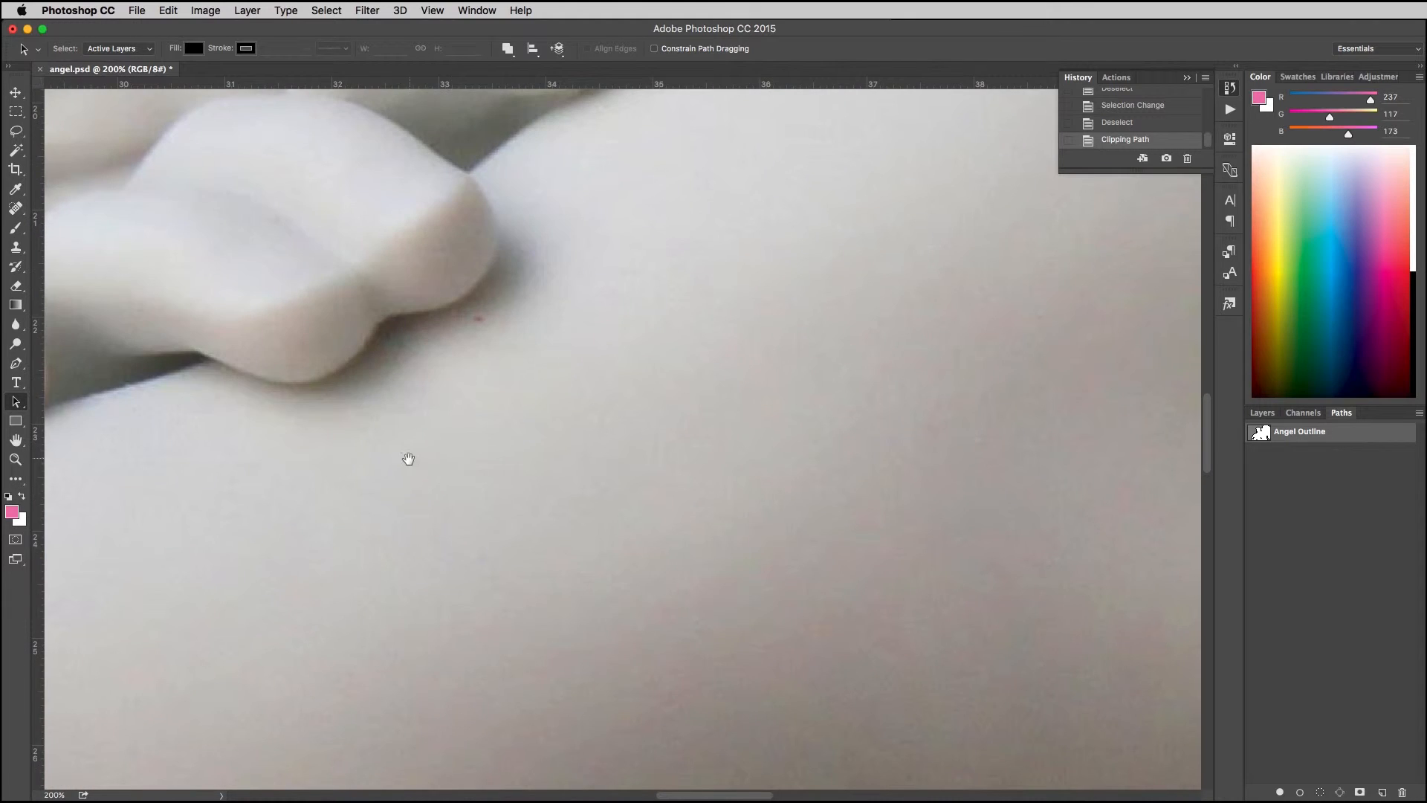
{"action": "left_click_drag", "start_coordinate": [409, 459], "coordinate": [690, 395]}
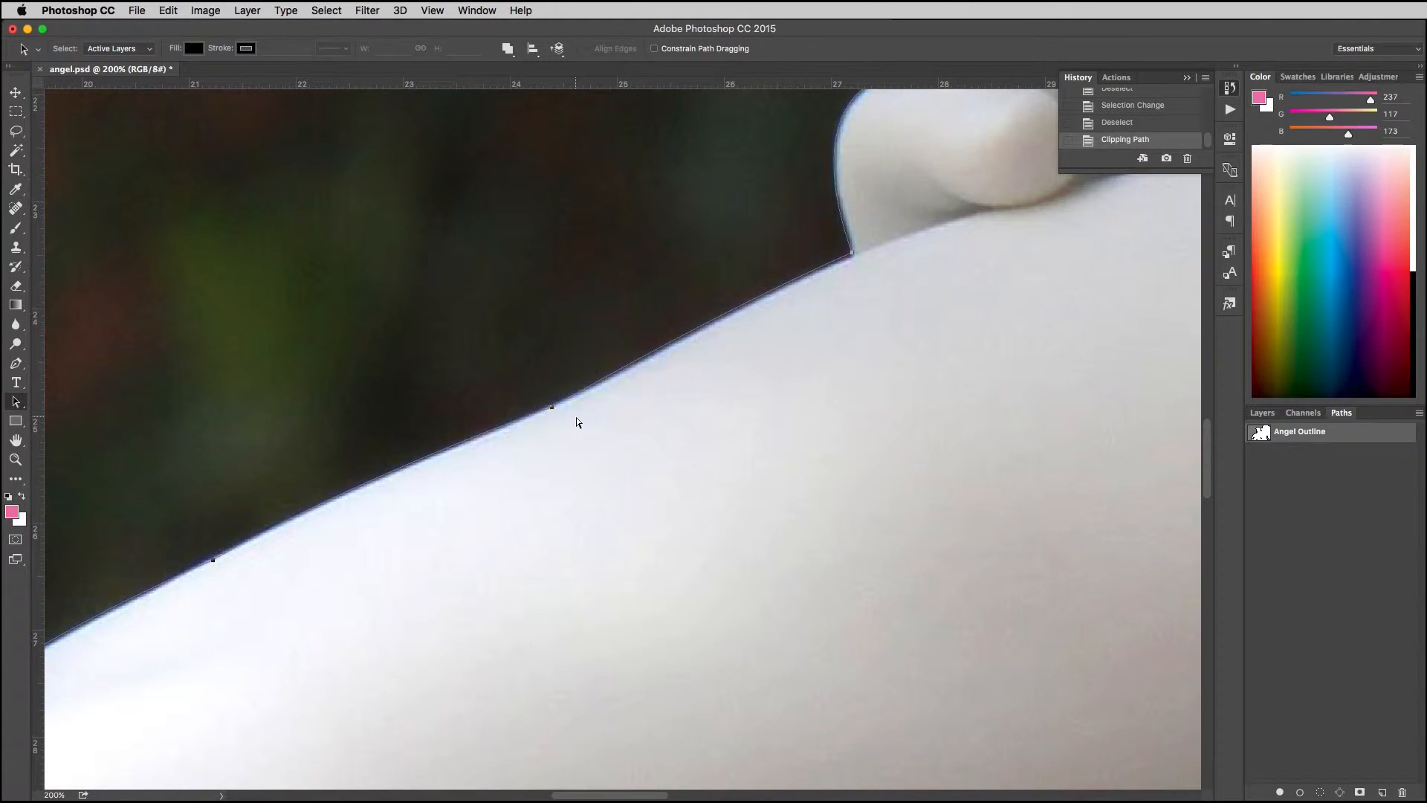
{"action": "key", "text": "super+plus"}
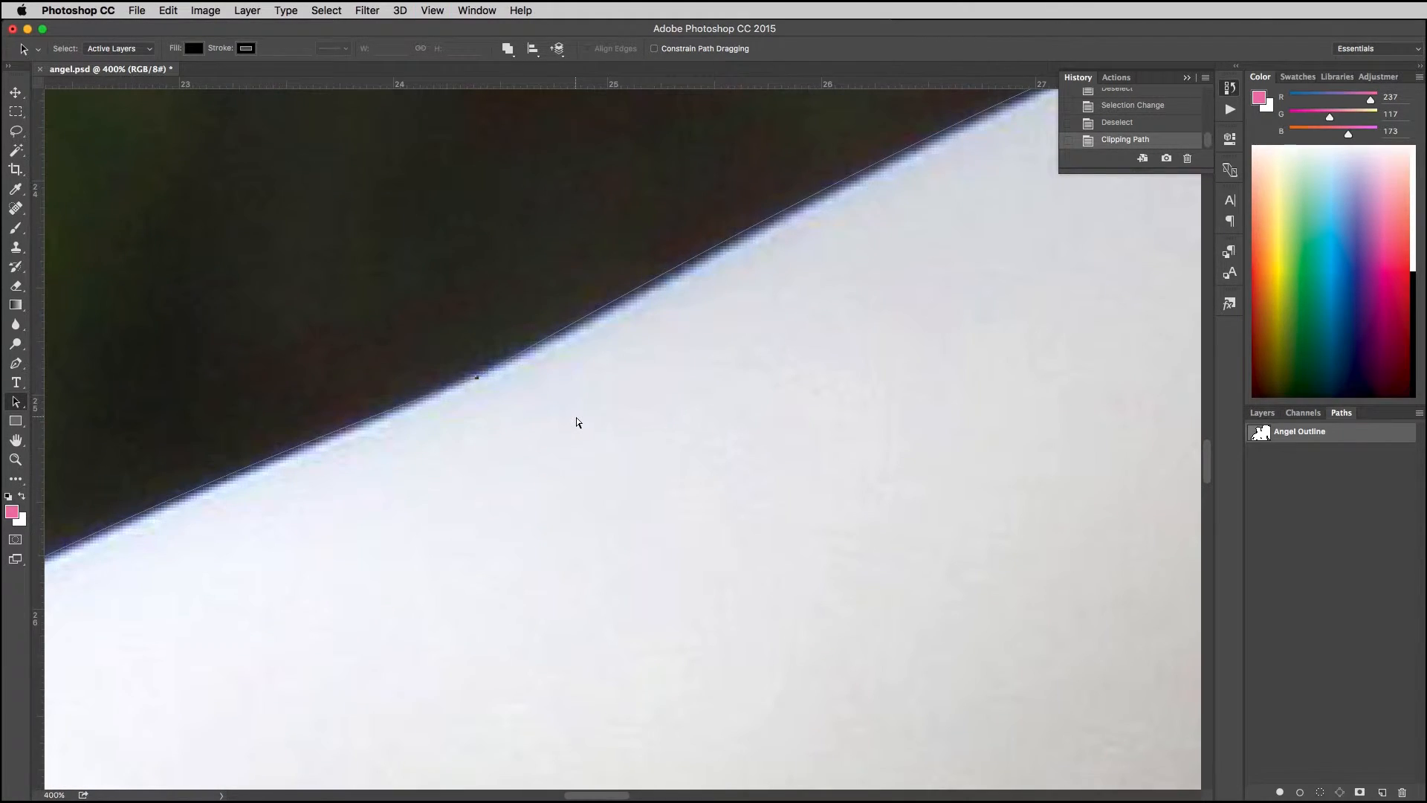
{"action": "key", "text": "super+plus"}
{"action": "key", "text": "super+plus"}
{"action": "left_click_drag", "start_coordinate": [699, 435], "coordinate": [584, 587]}
{"action": "left_click_drag", "start_coordinate": [819, 431], "coordinate": [788, 459]}
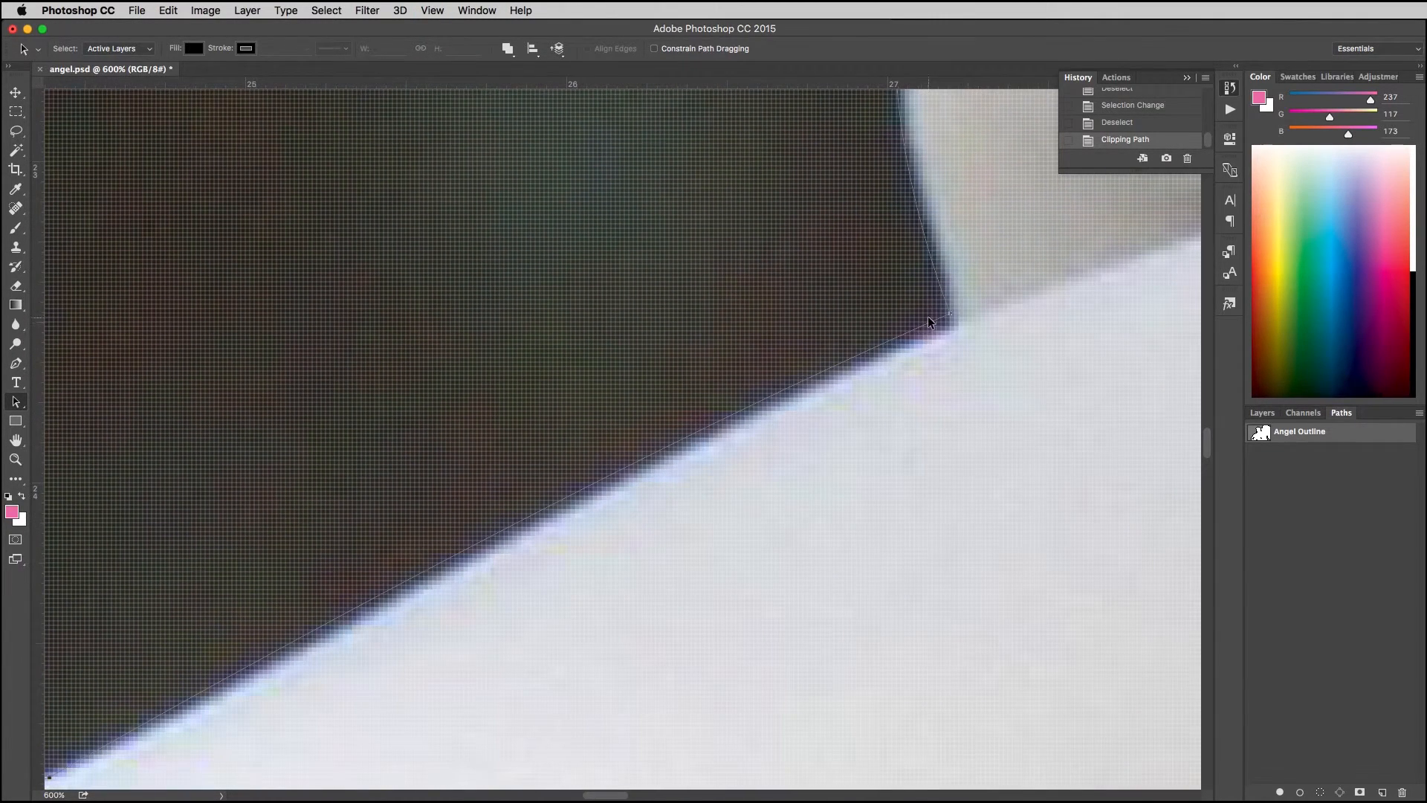
{"action": "left_click_drag", "start_coordinate": [951, 316], "coordinate": [927, 446]}
{"action": "left_click_drag", "start_coordinate": [927, 347], "coordinate": [815, 669]}
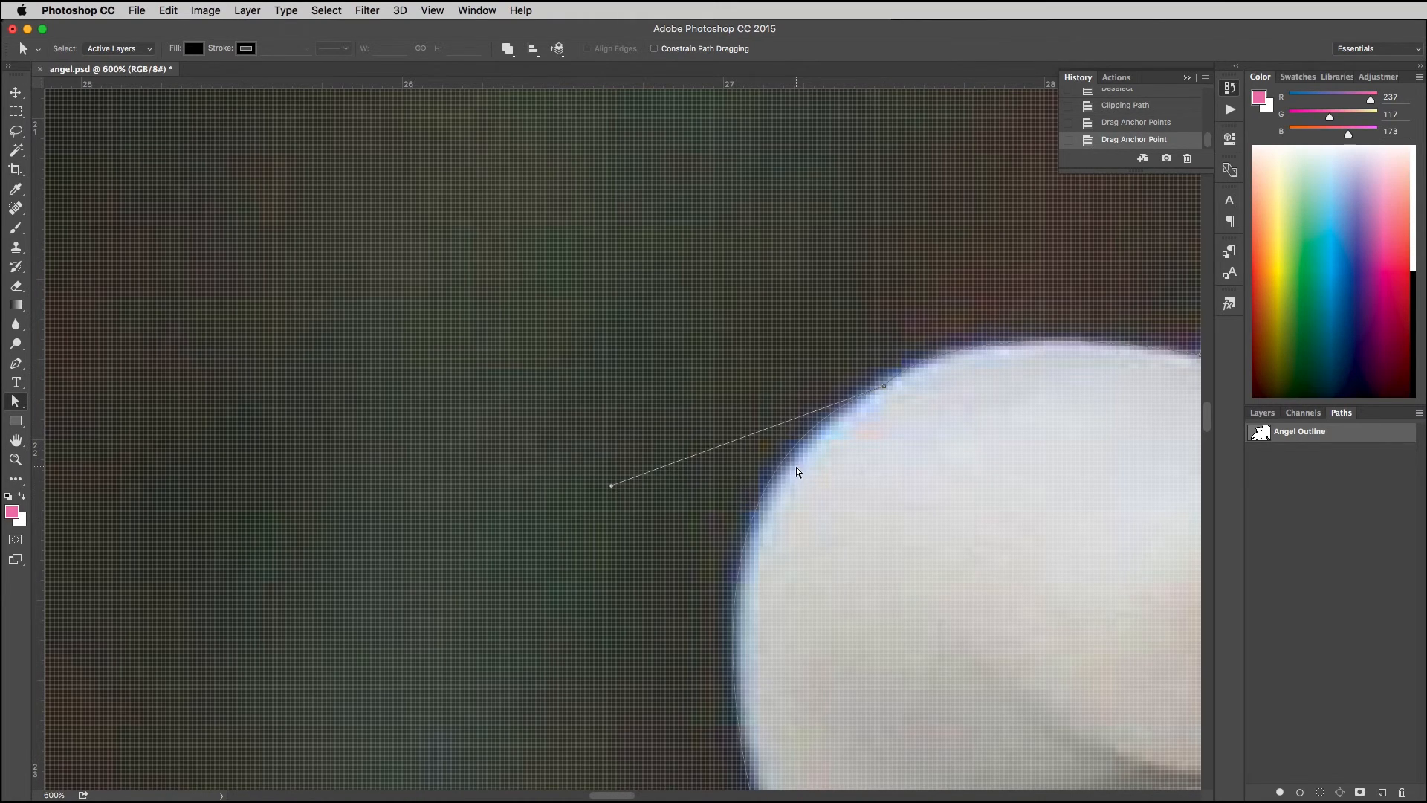
Step: Adjust the control handle of the anchor point on top of the fingertip to refine its curve, then deselect the anchors
{"action": "left_click_drag", "start_coordinate": [611, 487], "coordinate": [617, 507]}
{"action": "key", "text": "super+minus"}
{"action": "key", "text": "super+minus"}
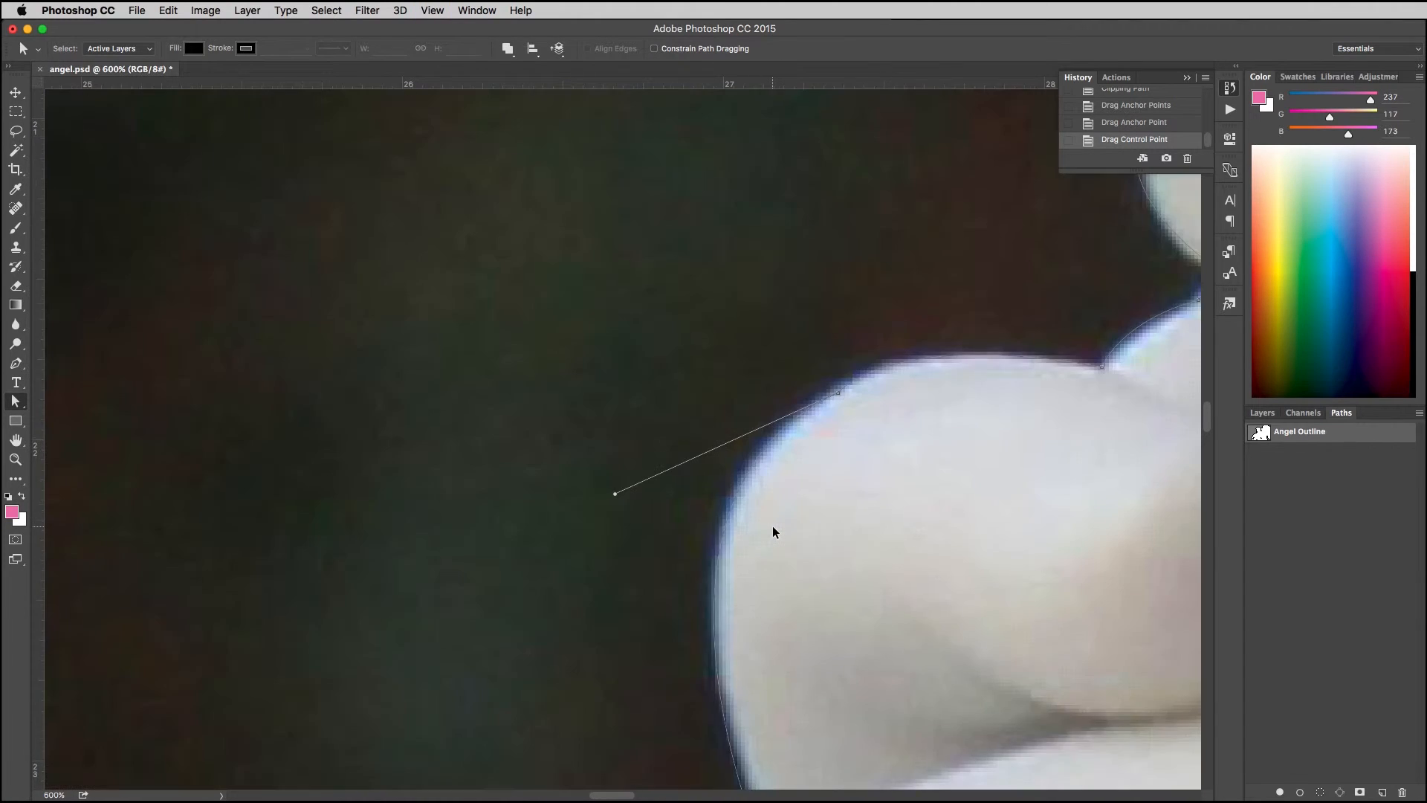
{"action": "key", "text": "super+minus"}
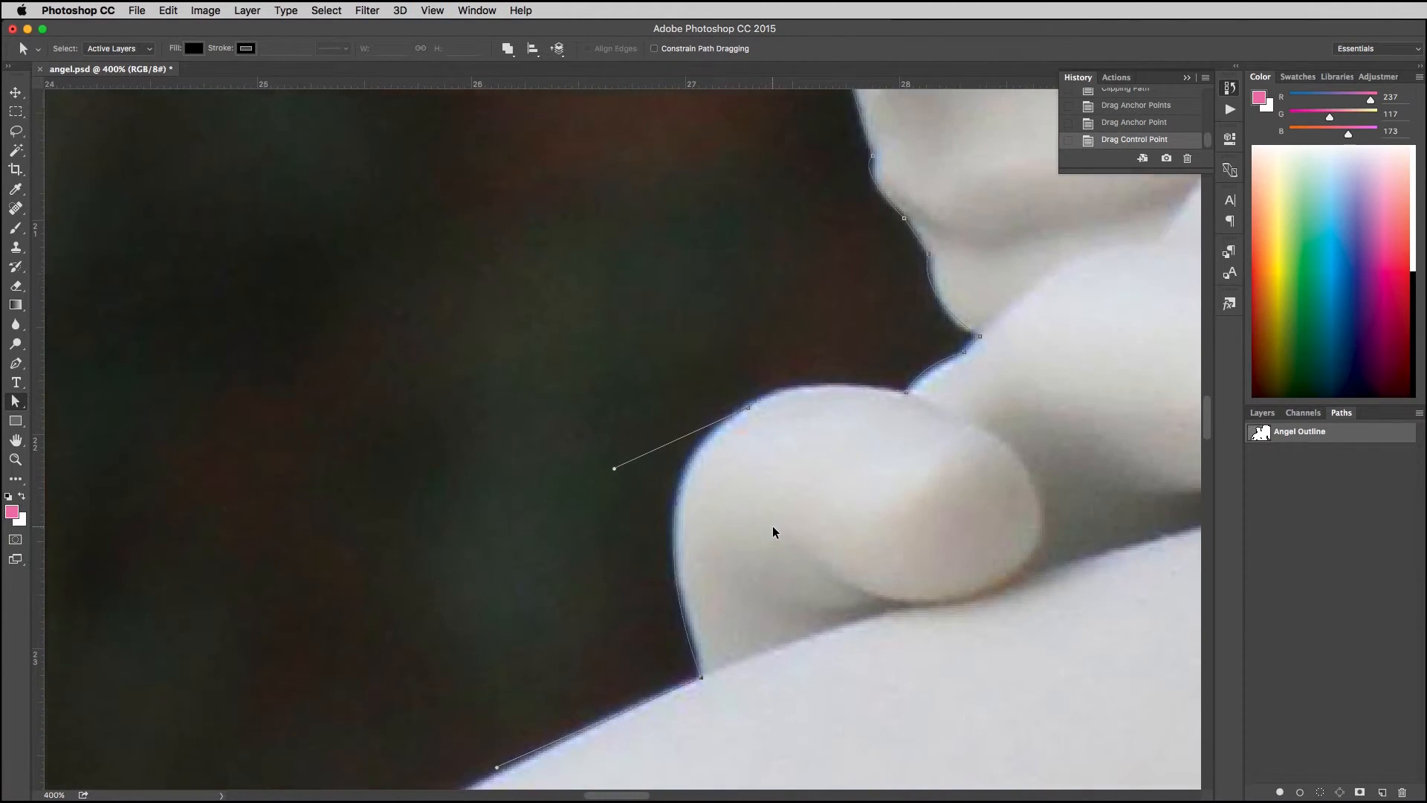
{"action": "key", "text": "super+minus"}
{"action": "key", "text": "super+minus"}
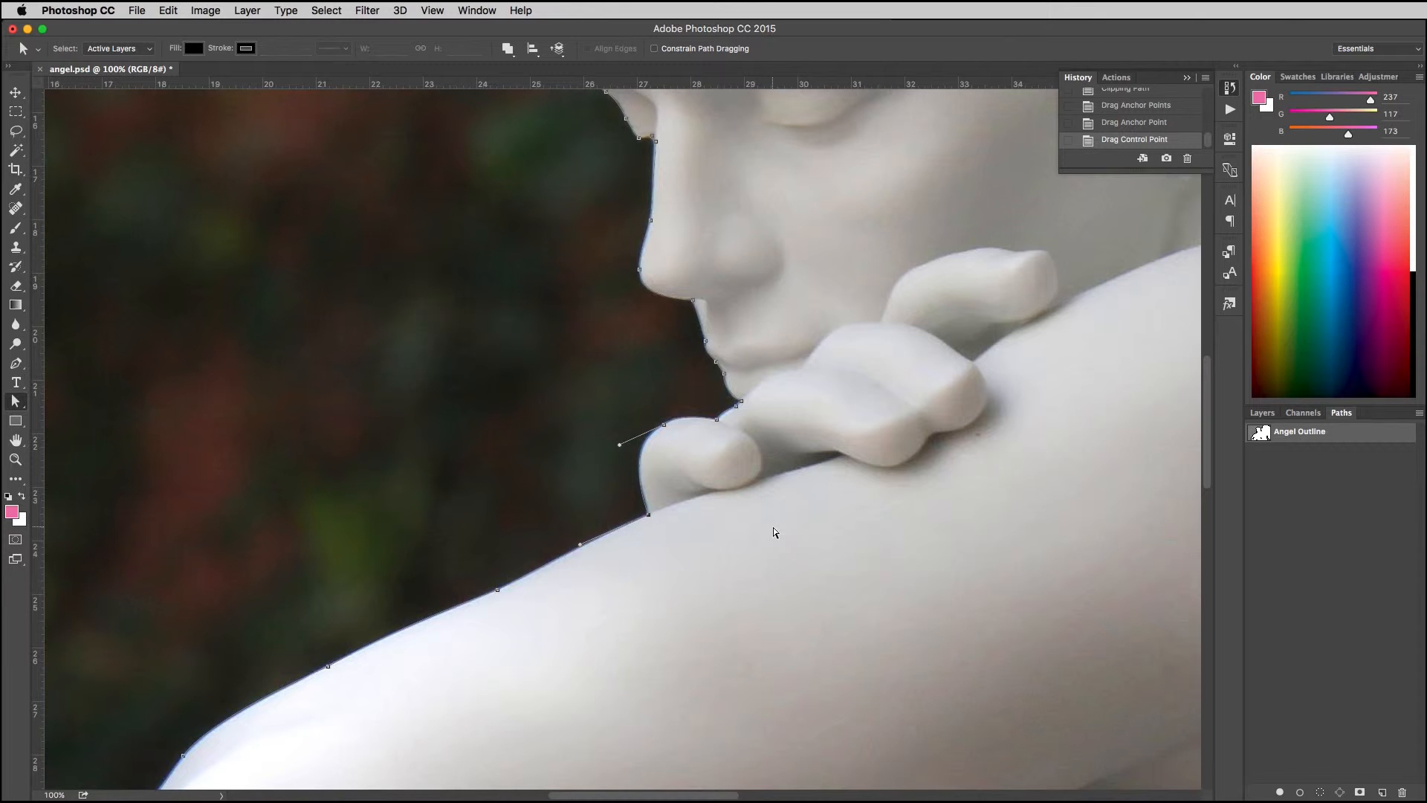
{"action": "key", "text": "super+minus"}
{"action": "key", "text": "super+minus"}
{"action": "key", "text": "super+minus"}
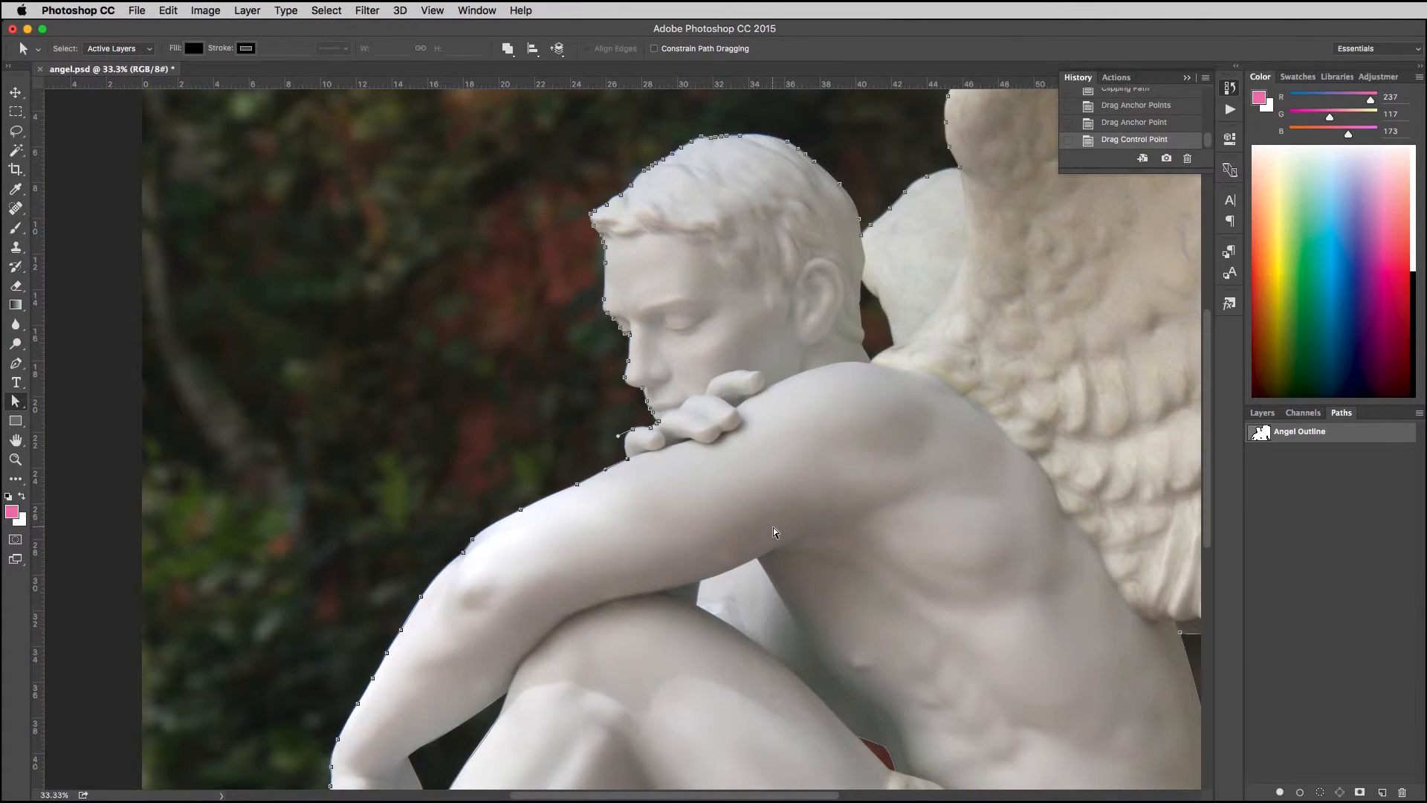
{"action": "left_click", "coordinate": [326, 11]}
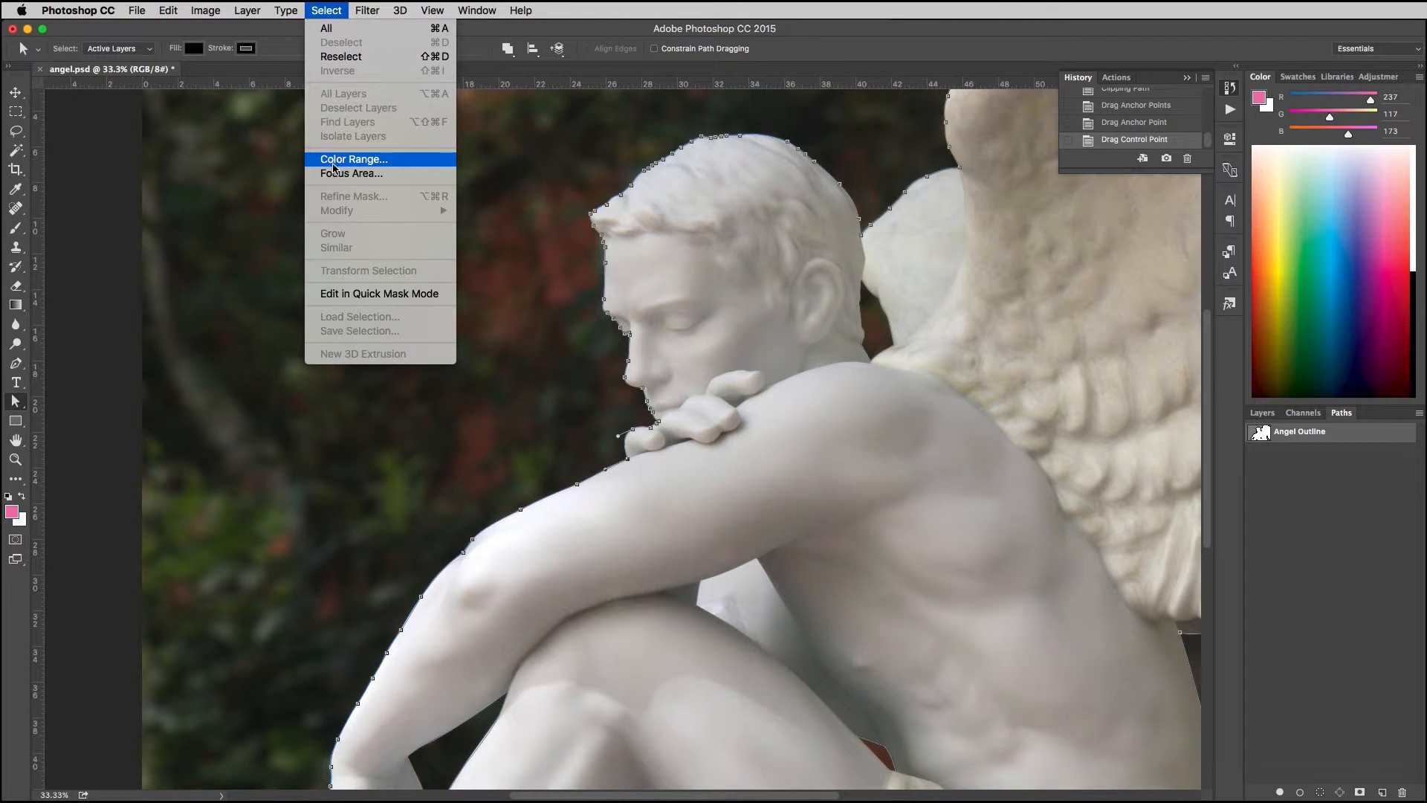
{"action": "left_click", "coordinate": [498, 263]}
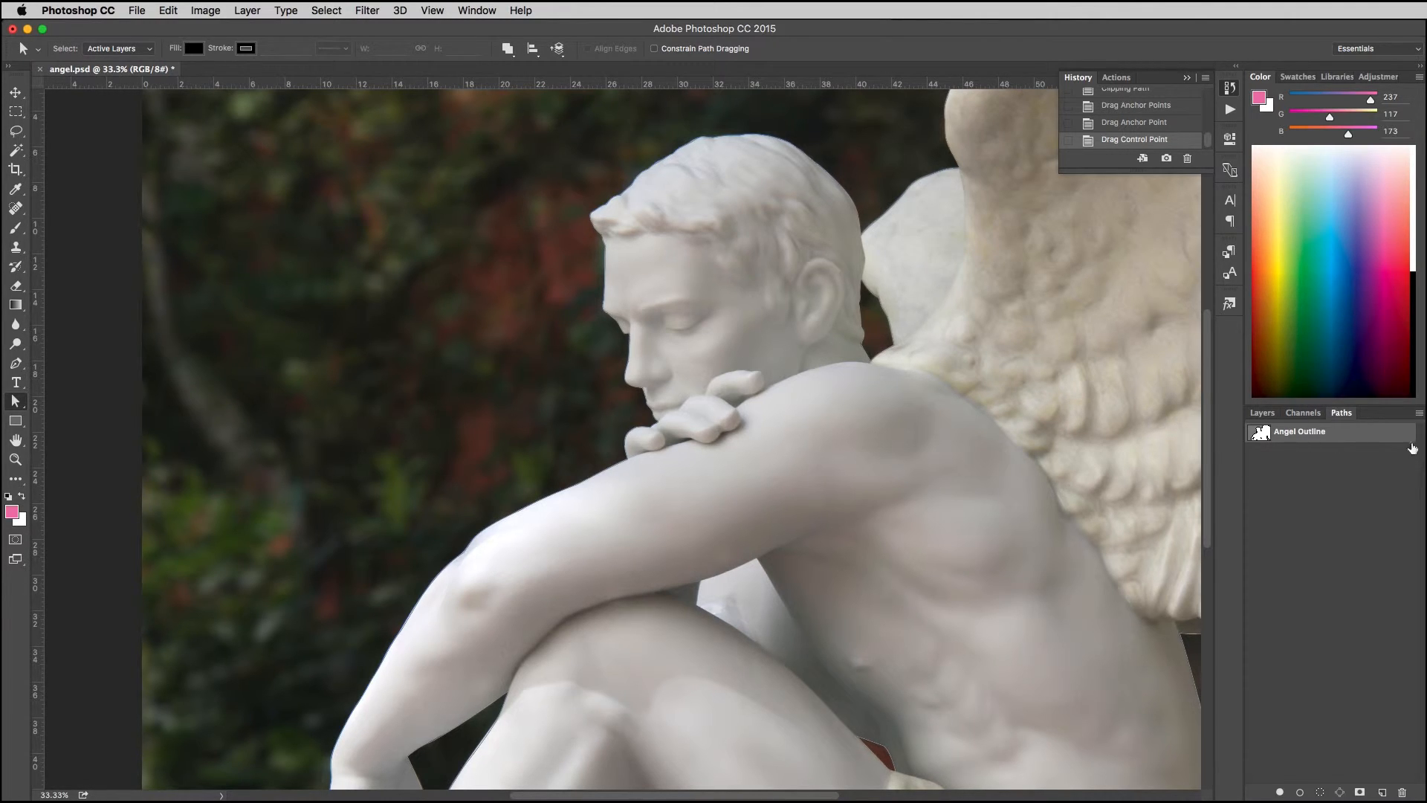
Step: Reapply the clipping path using the adjusted Angel Outline, with a flatness of 2 device pixels
{"action": "left_click", "coordinate": [1419, 413]}
{"action": "left_click", "coordinate": [1345, 544]}
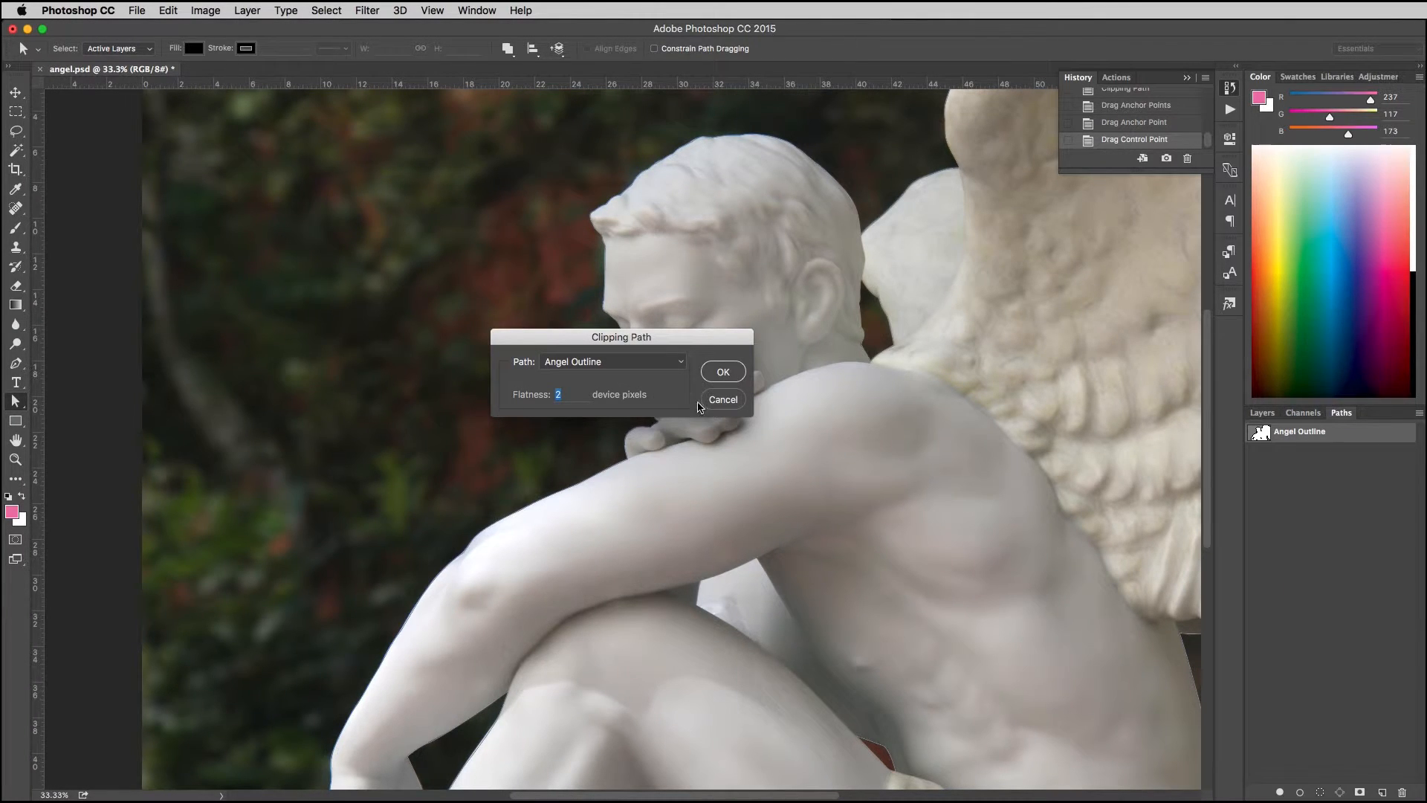
{"action": "left_click", "coordinate": [724, 374]}
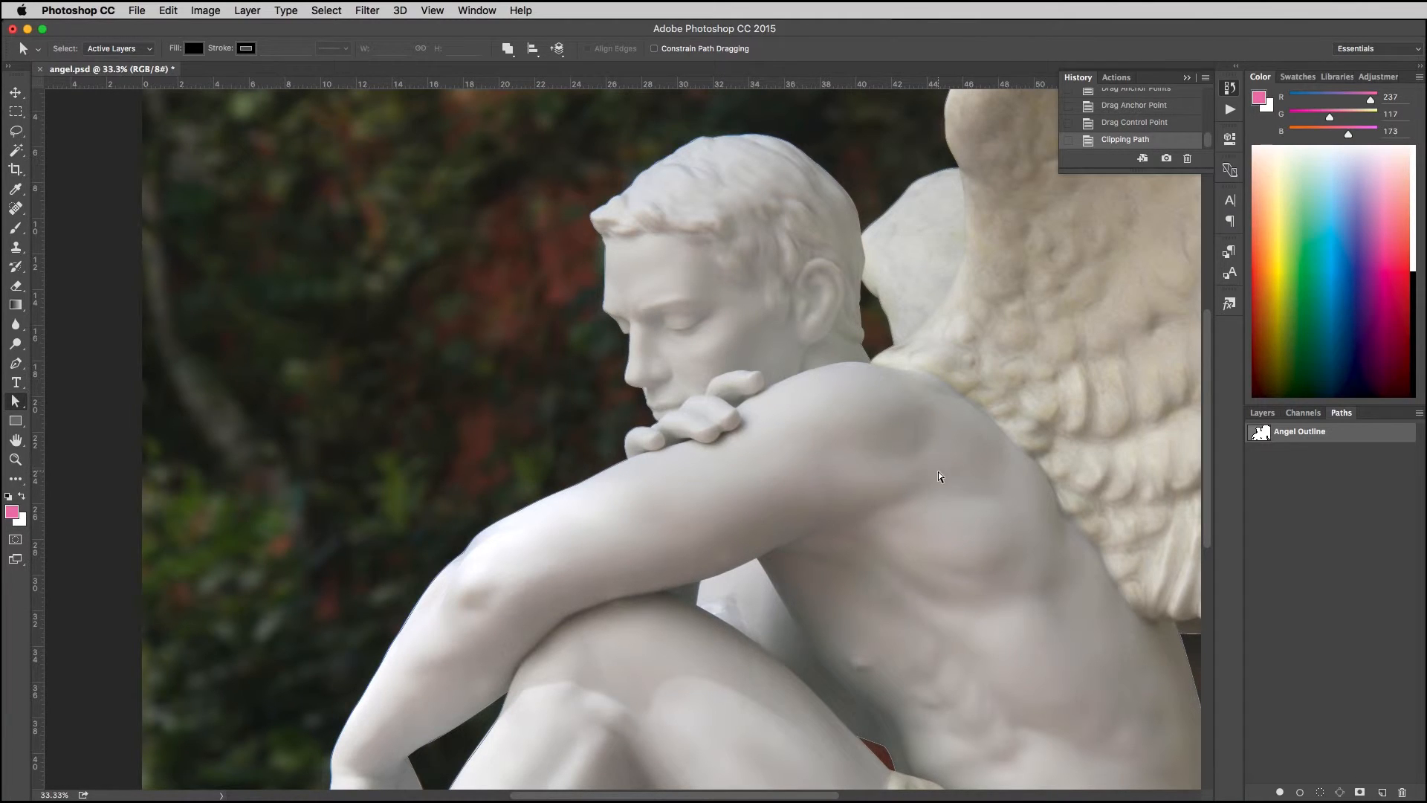
Step: Make a new anti-aliased selection from Angel Outline with a 0-pixel feather radius, then deselect it and reactivate the path
{"action": "right_click", "coordinate": [1312, 437]}
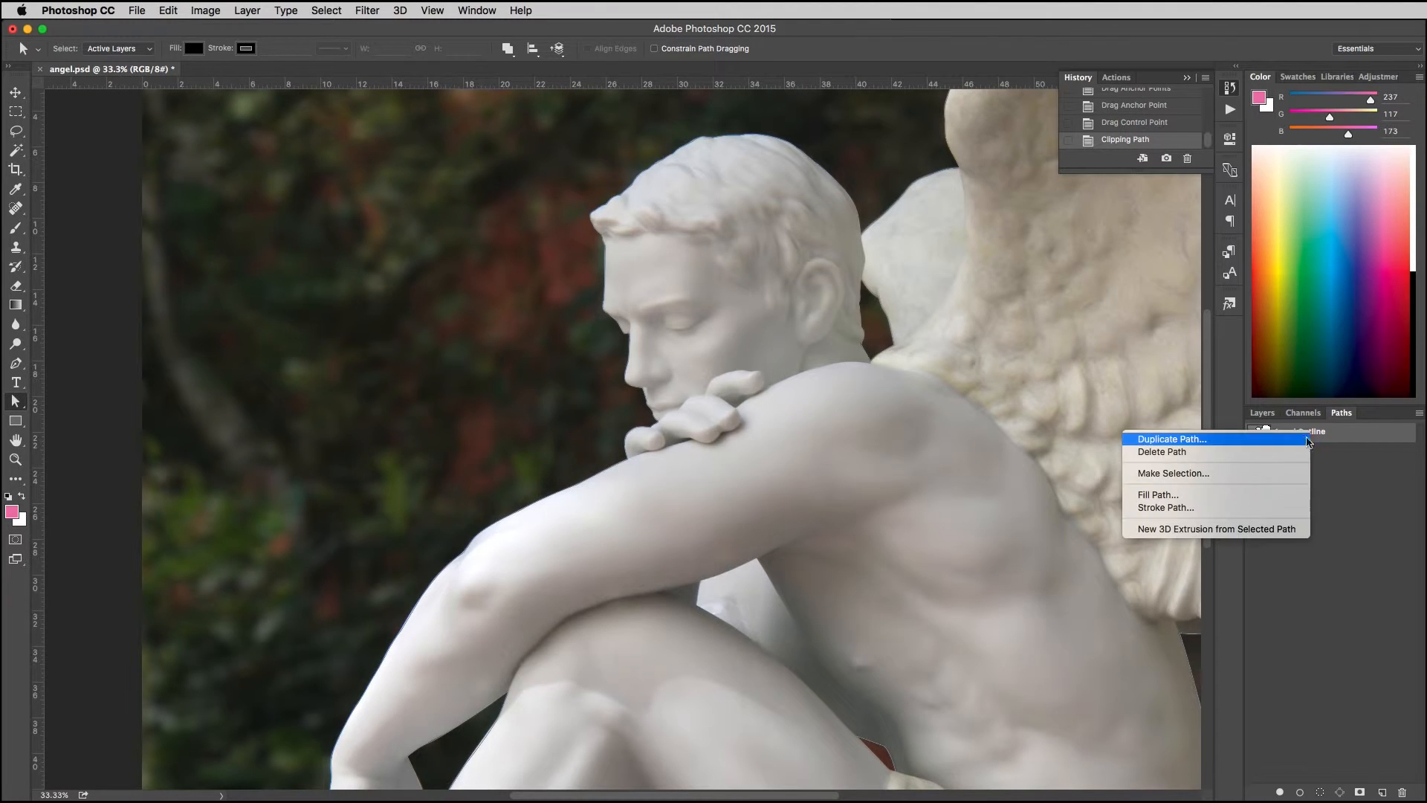
{"action": "left_click", "coordinate": [1255, 476]}
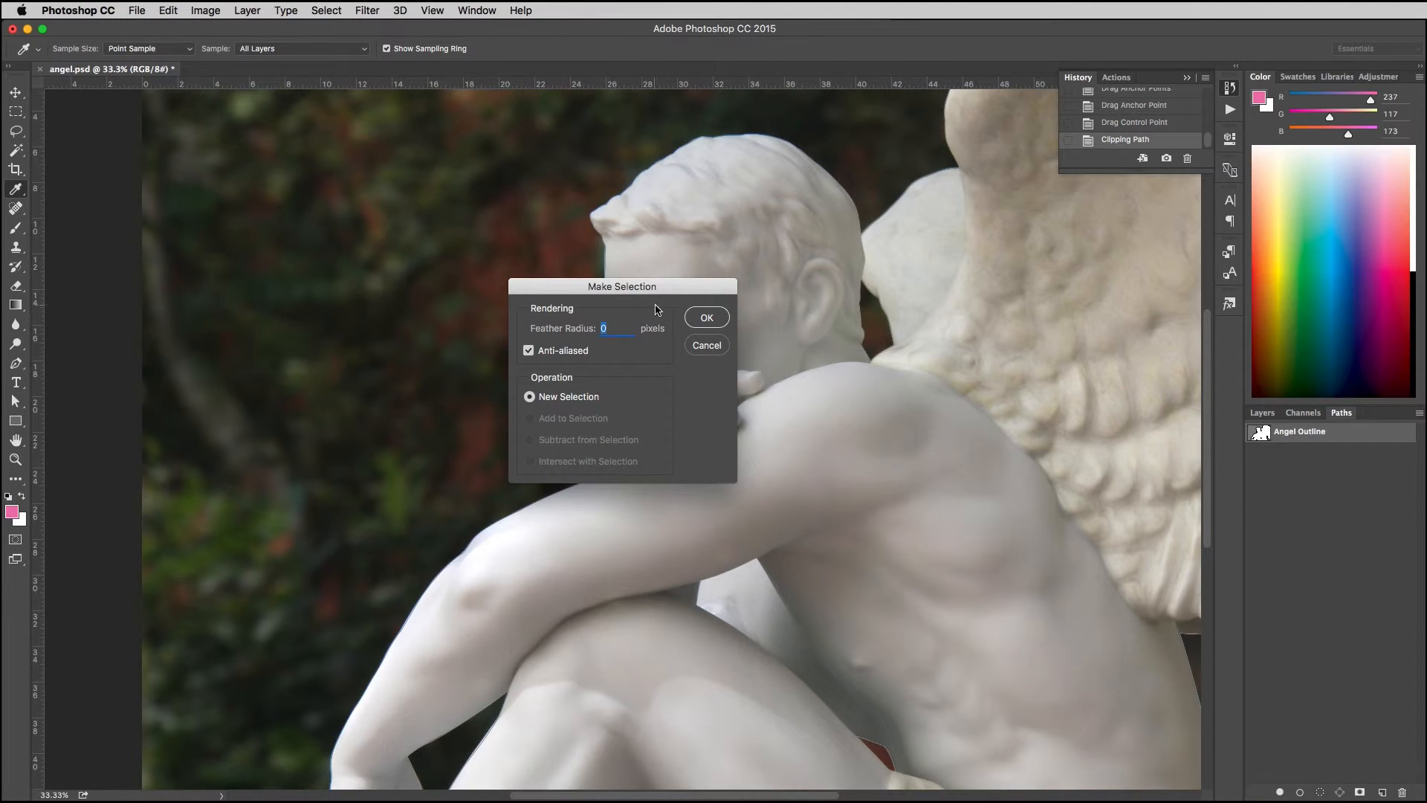
{"action": "left_click", "coordinate": [707, 318]}
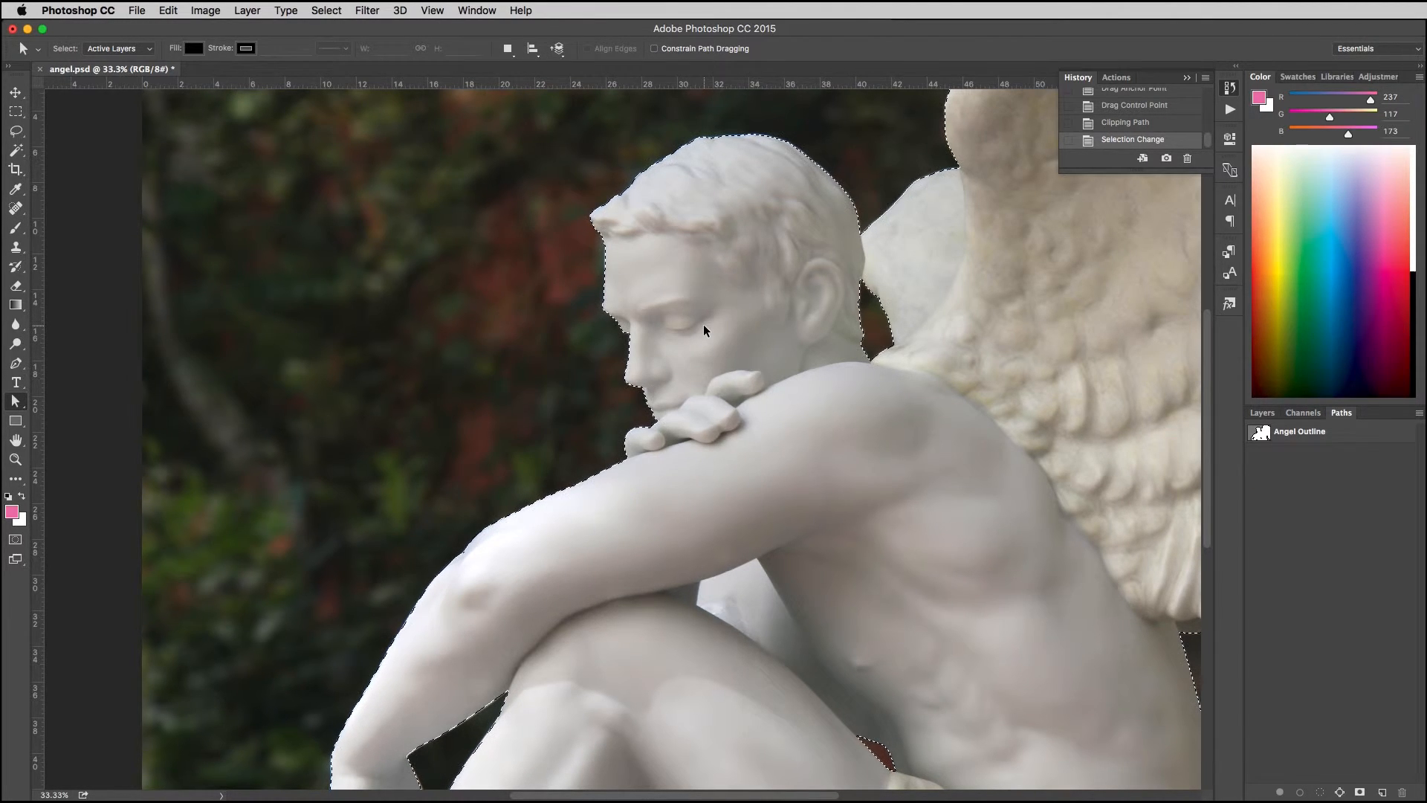
{"action": "key", "text": "super+minus"}
{"action": "key", "text": "super+minus"}
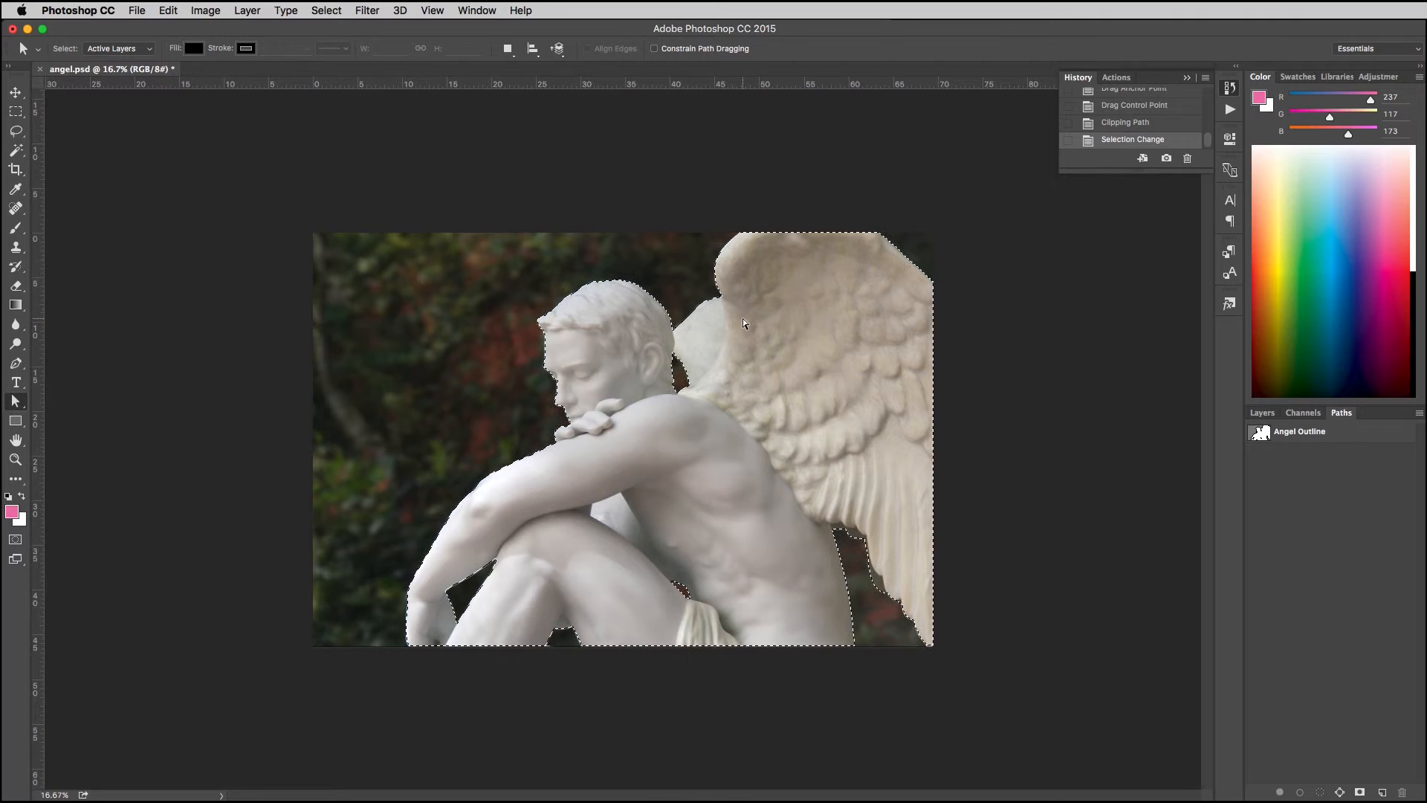
{"action": "key", "text": "super+d"}
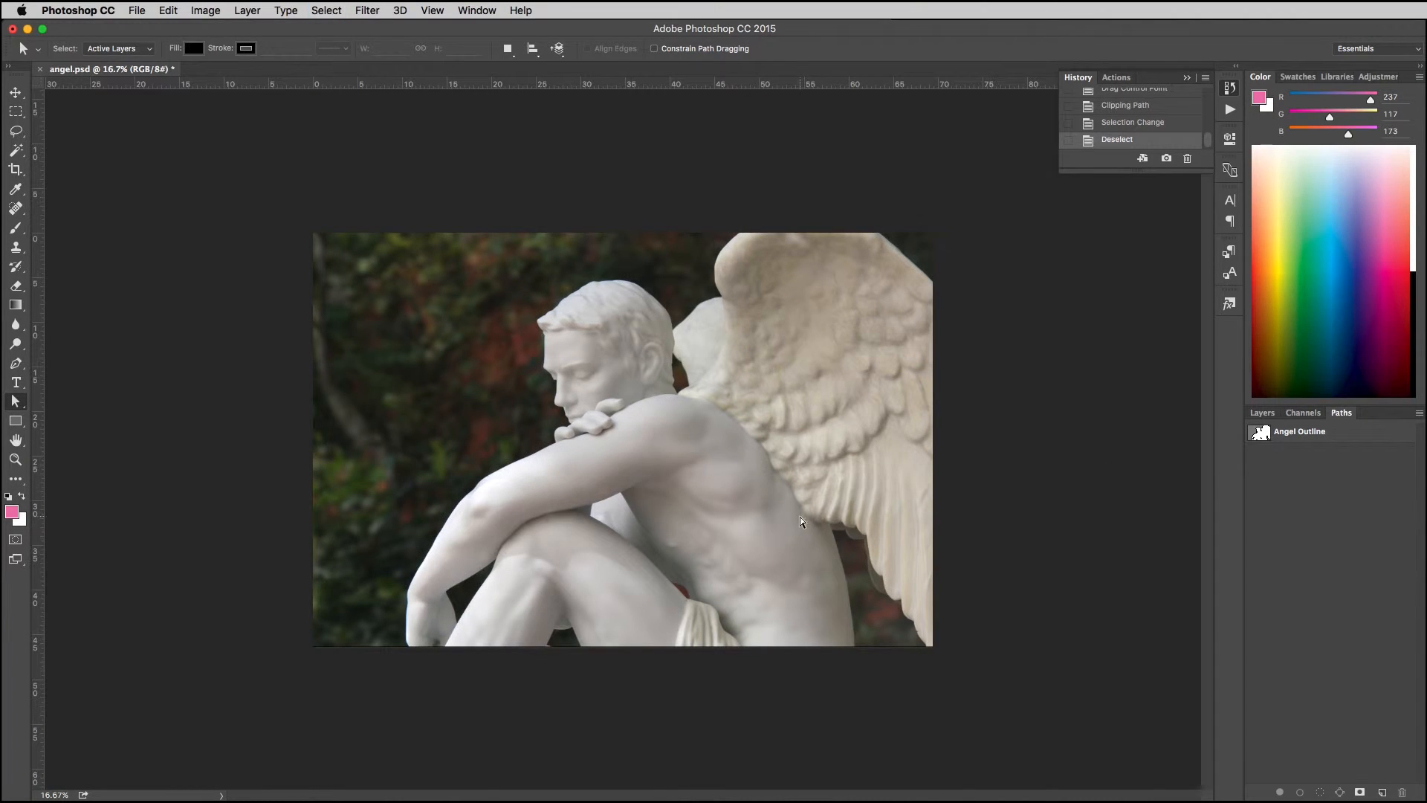
{"action": "left_click", "coordinate": [1297, 435]}
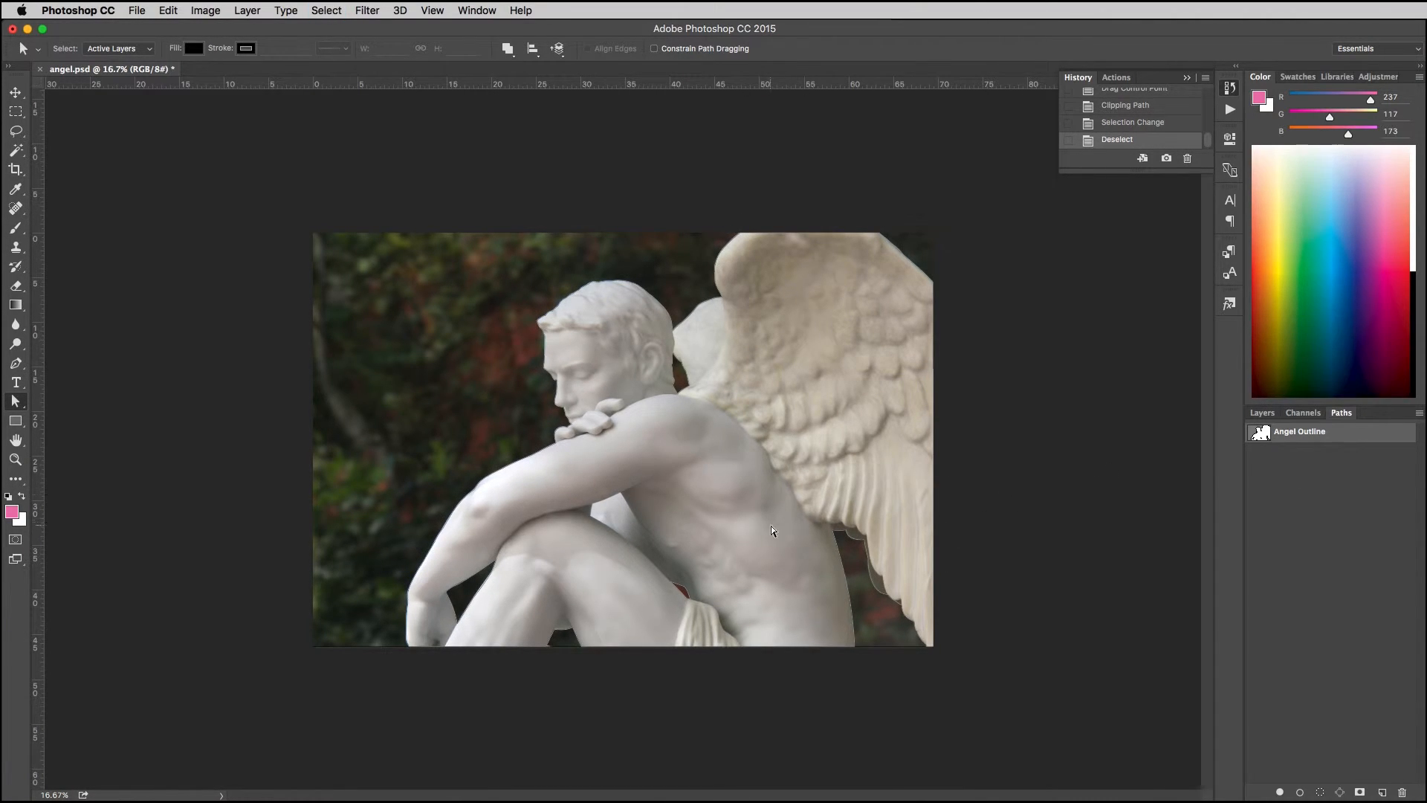
{"action": "right_click", "coordinate": [511, 441]}
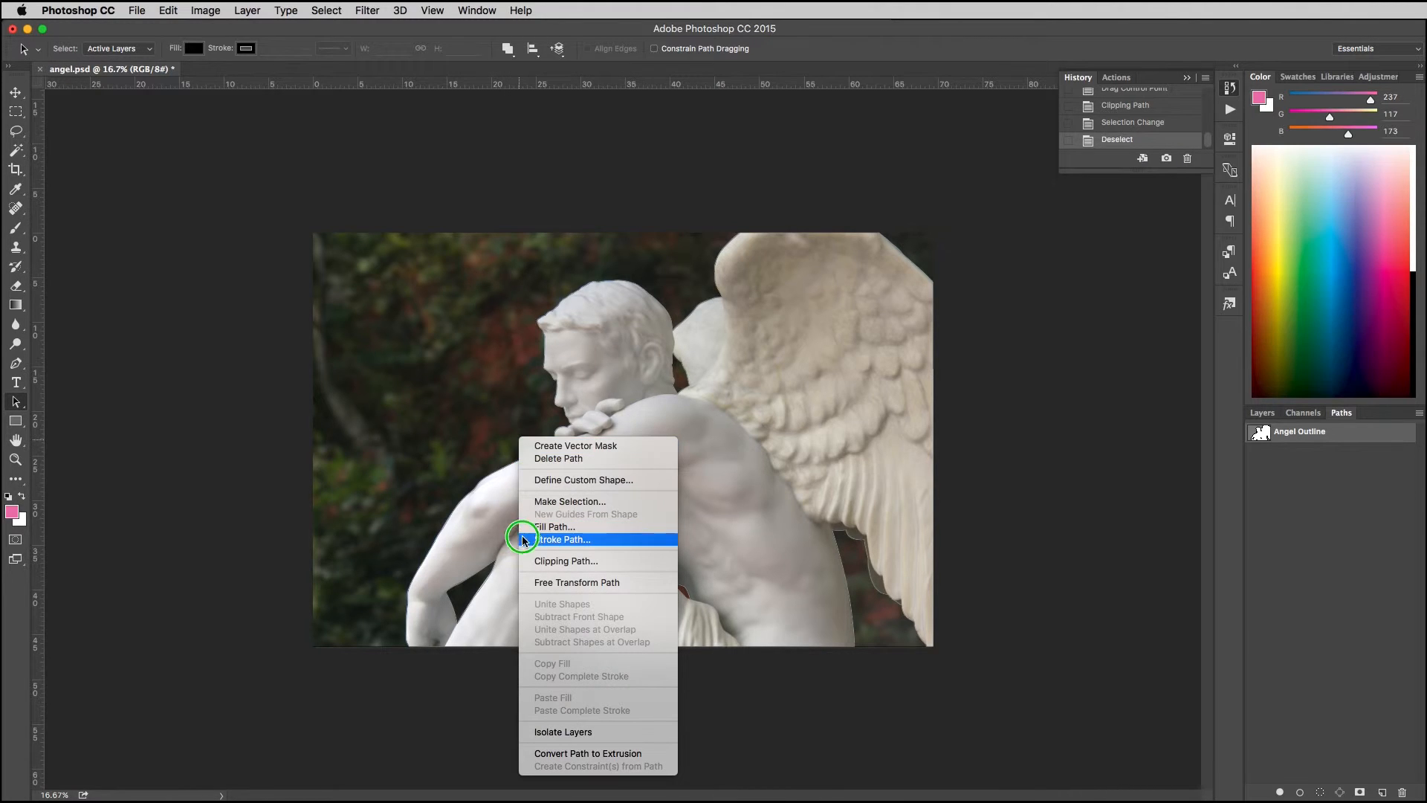
{"action": "left_click", "coordinate": [487, 504]}
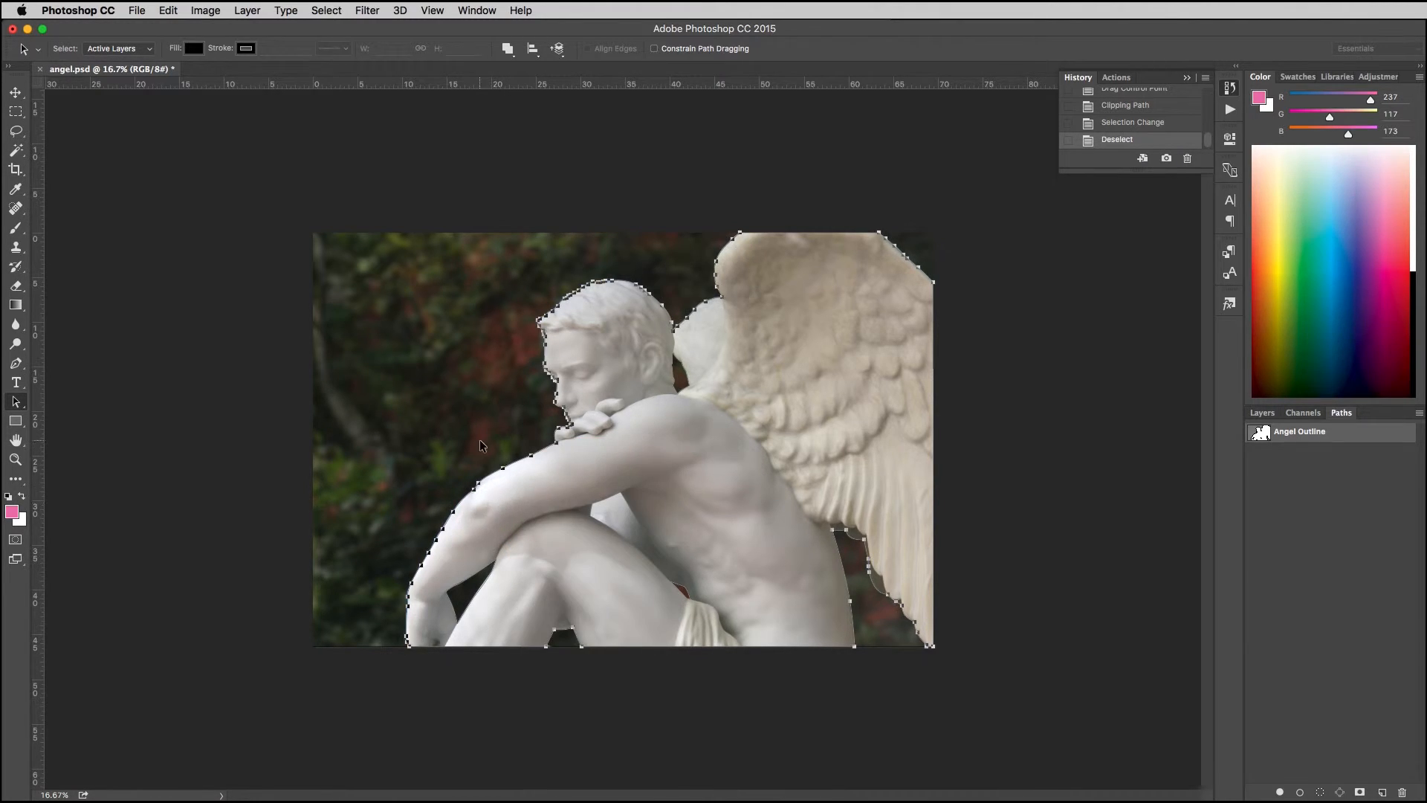
{"action": "right_click", "coordinate": [500, 459]}
{"action": "left_click", "coordinate": [455, 388]}
{"action": "left_click", "coordinate": [404, 312]}
{"action": "left_click", "coordinate": [1347, 431]}
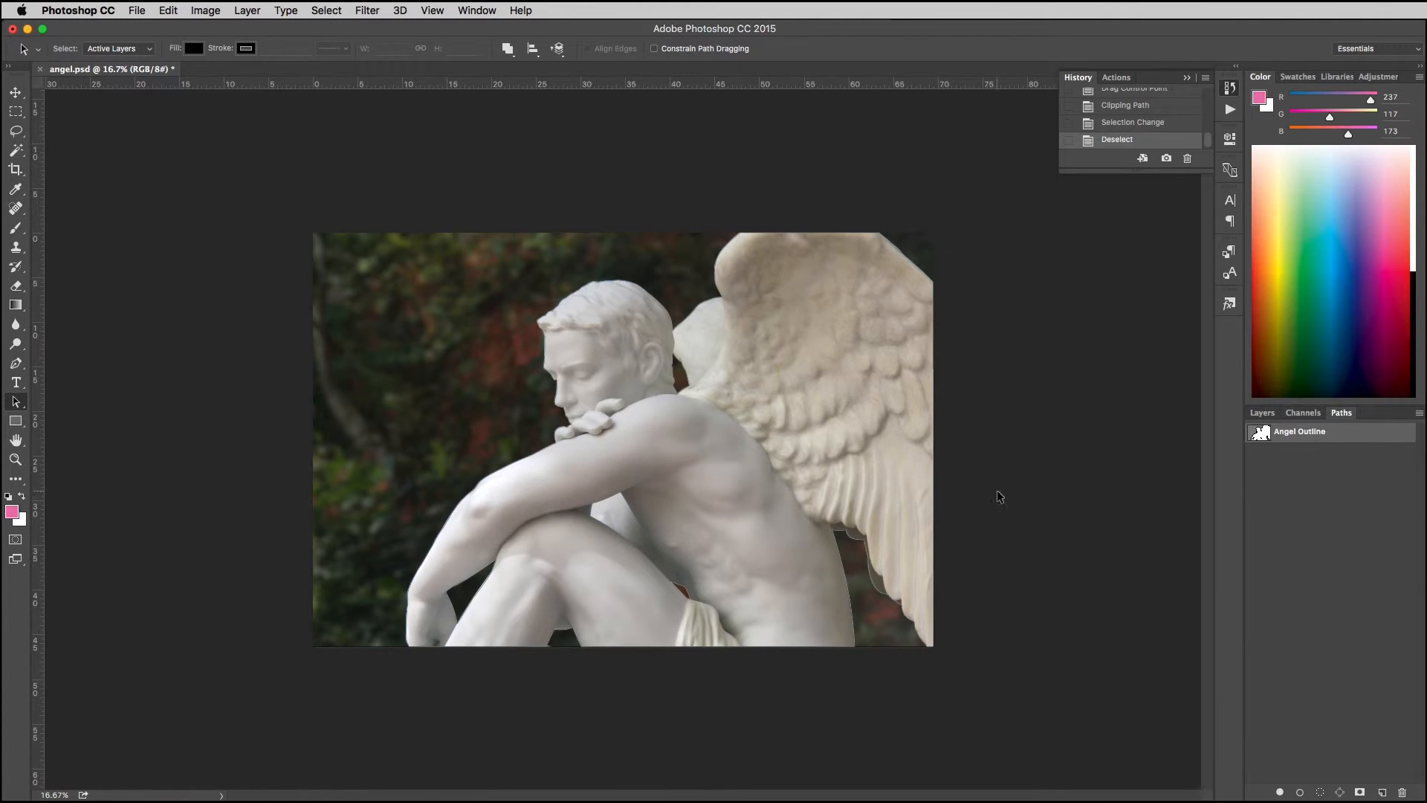
Step: Convert the whole Angel Outline path into a new anti-aliased selection with 0 pixels of feather, then deselect and reactivate the path
{"action": "right_click", "coordinate": [803, 526]}
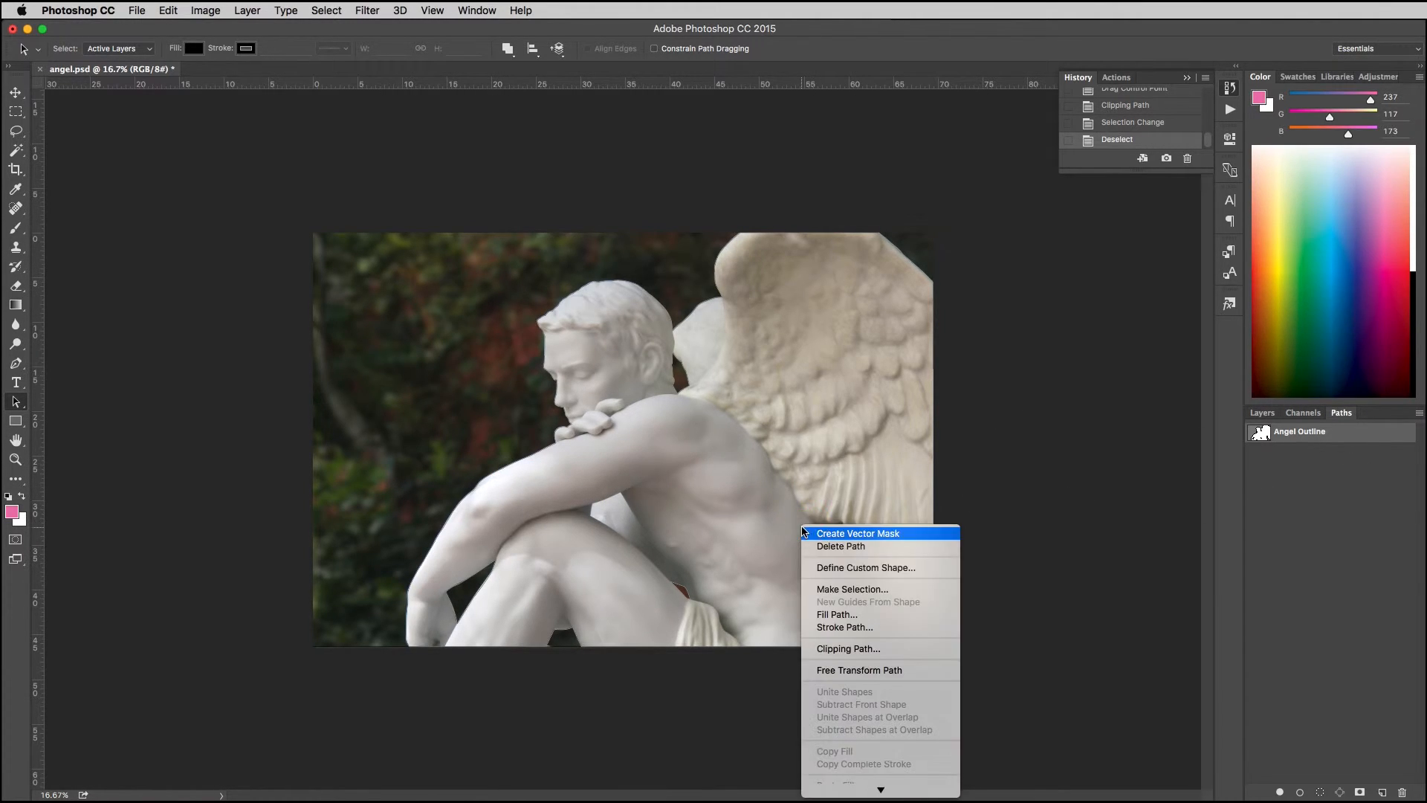
{"action": "left_click", "coordinate": [847, 590]}
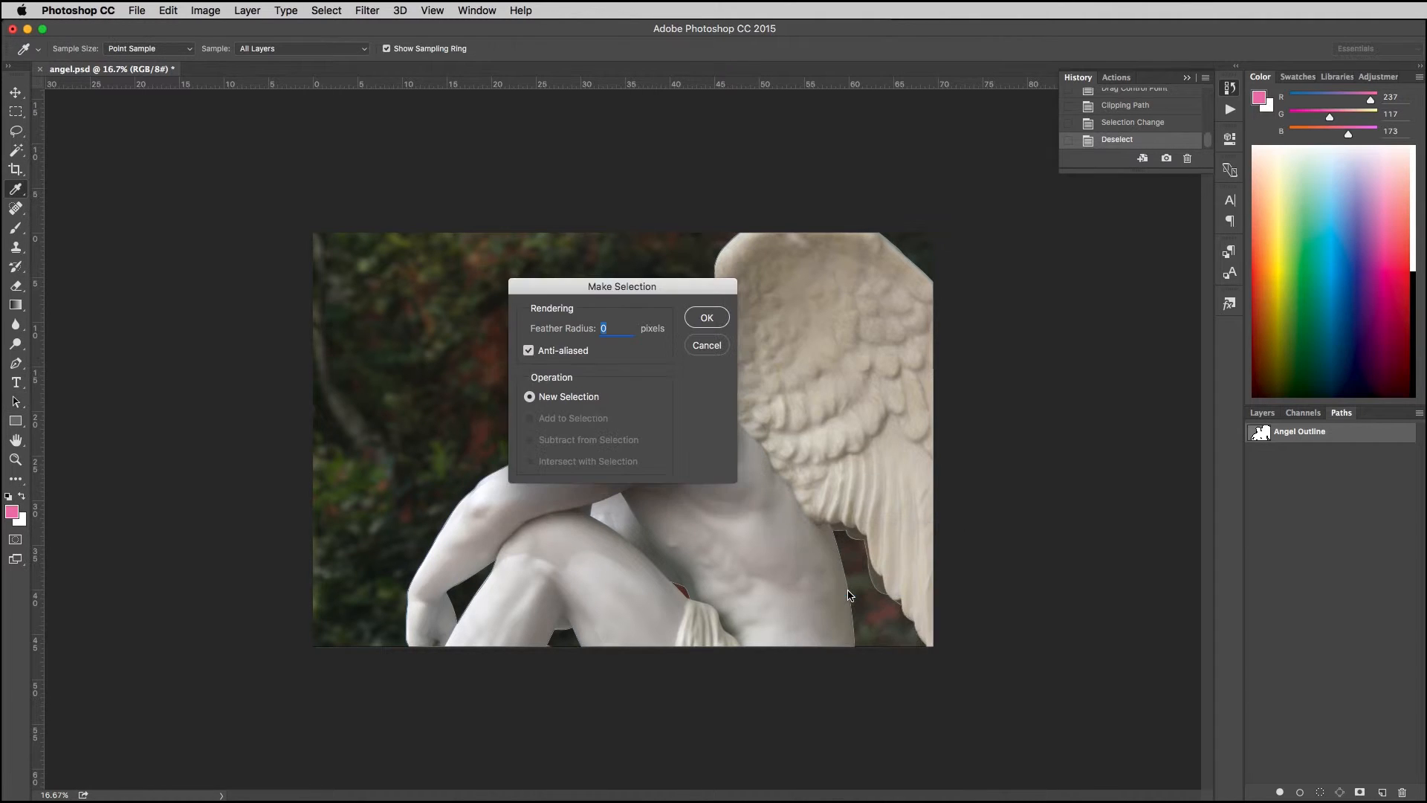
{"action": "left_click", "coordinate": [707, 319]}
{"action": "key", "text": "super+d"}
{"action": "left_click", "coordinate": [1333, 438]}
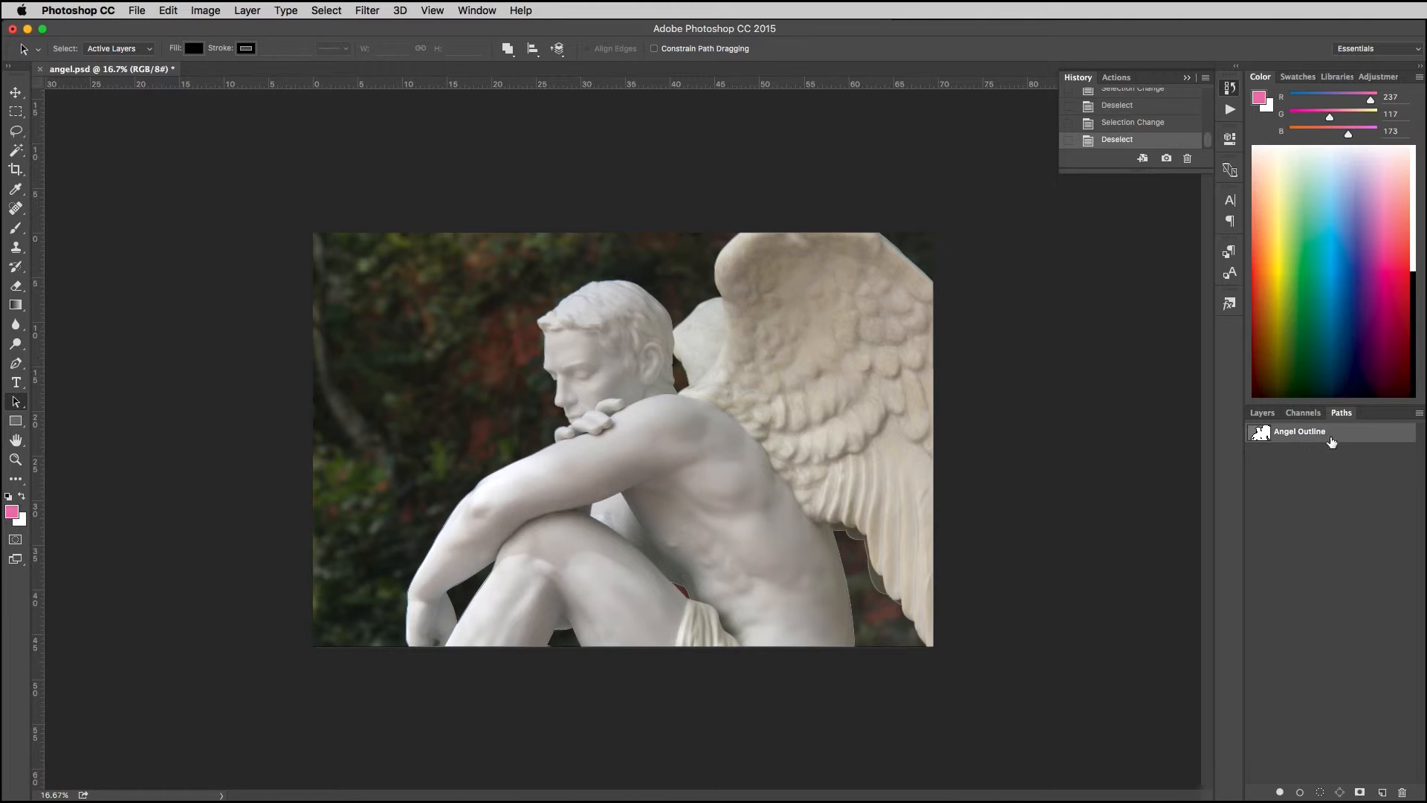
Step: With the subpath between head and wing picked, make an anti-aliased selection with a 0-pixel feather radius, then deselect and reactivate Angel Outline
{"action": "right_click", "coordinate": [677, 387]}
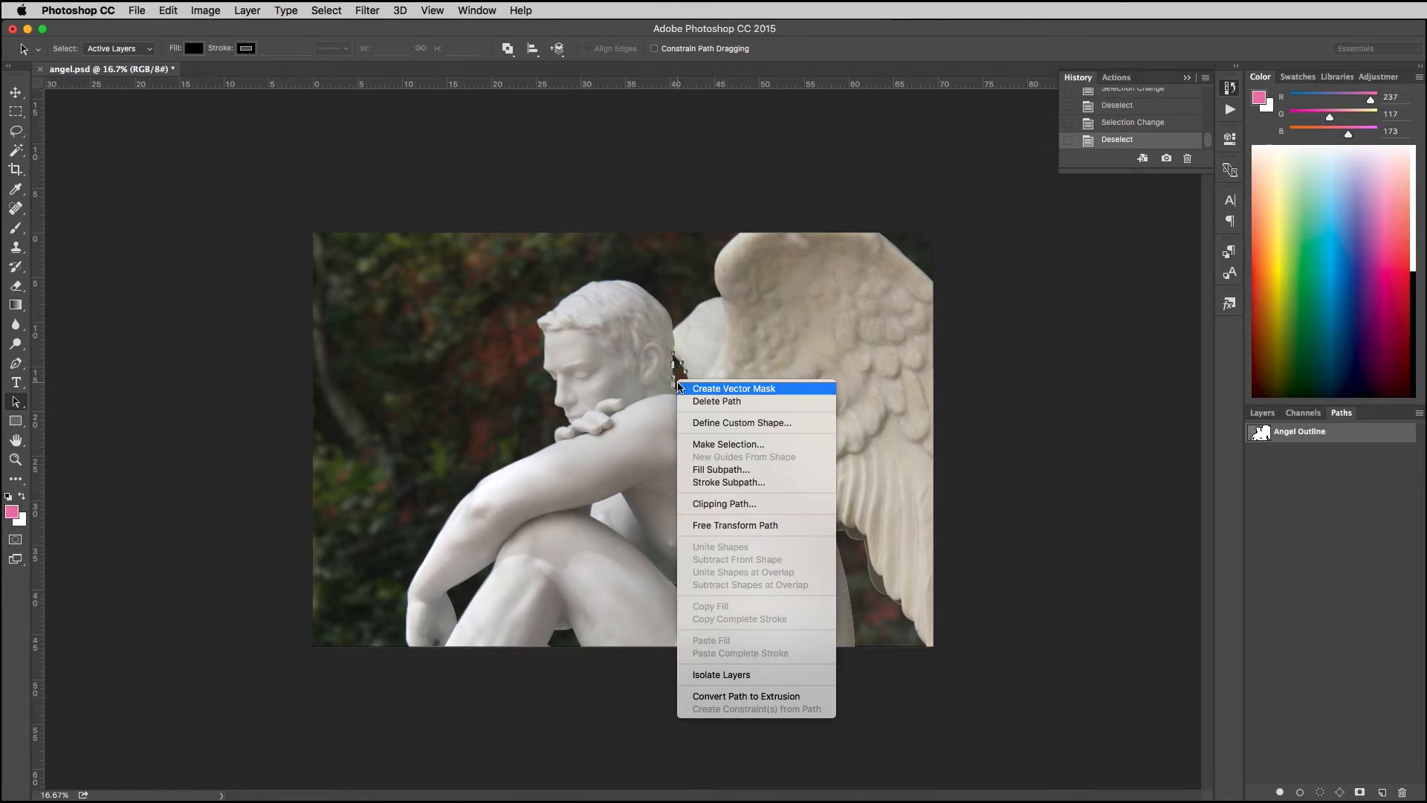
{"action": "left_click", "coordinate": [712, 445]}
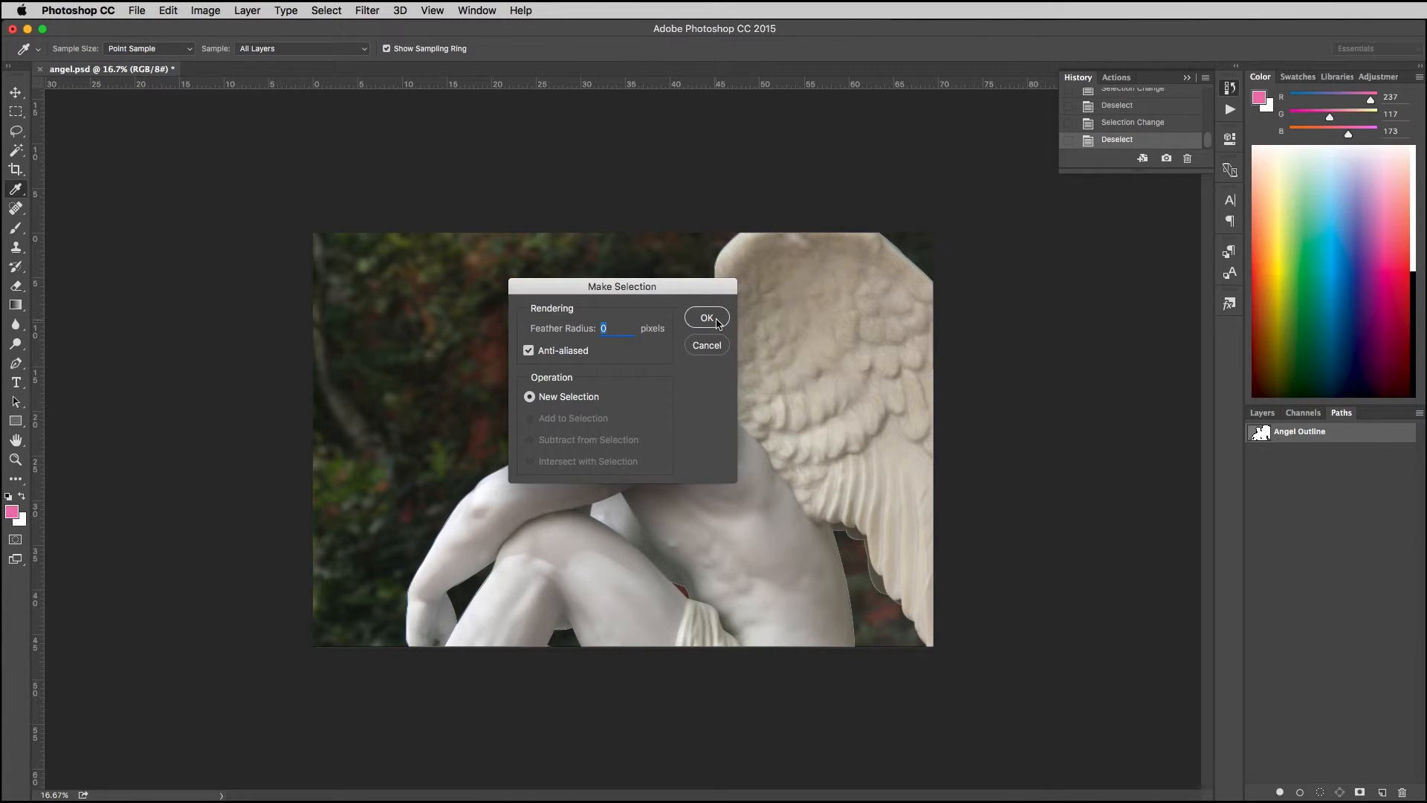
{"action": "left_click", "coordinate": [708, 318]}
{"action": "key", "text": "super+d"}
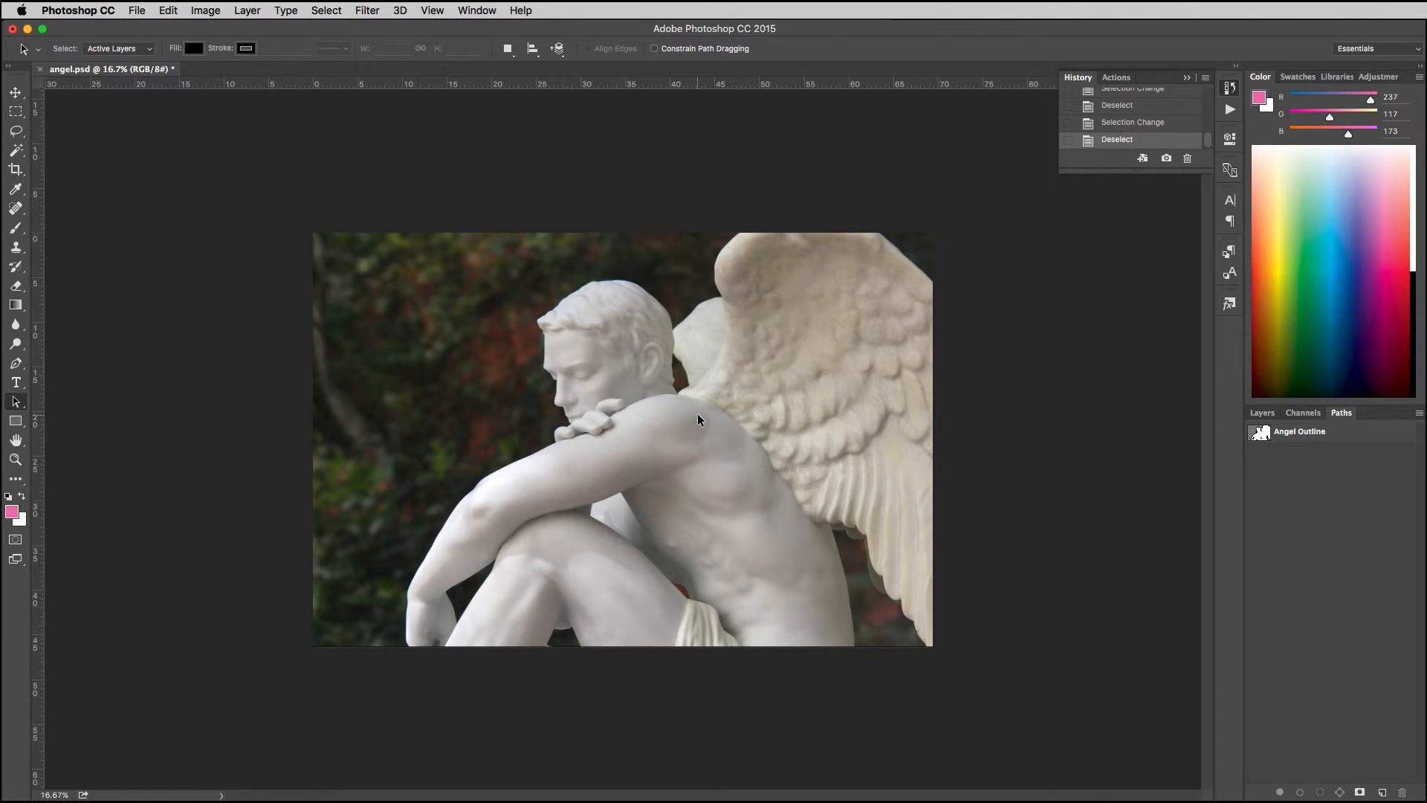
{"action": "left_click", "coordinate": [1279, 441]}
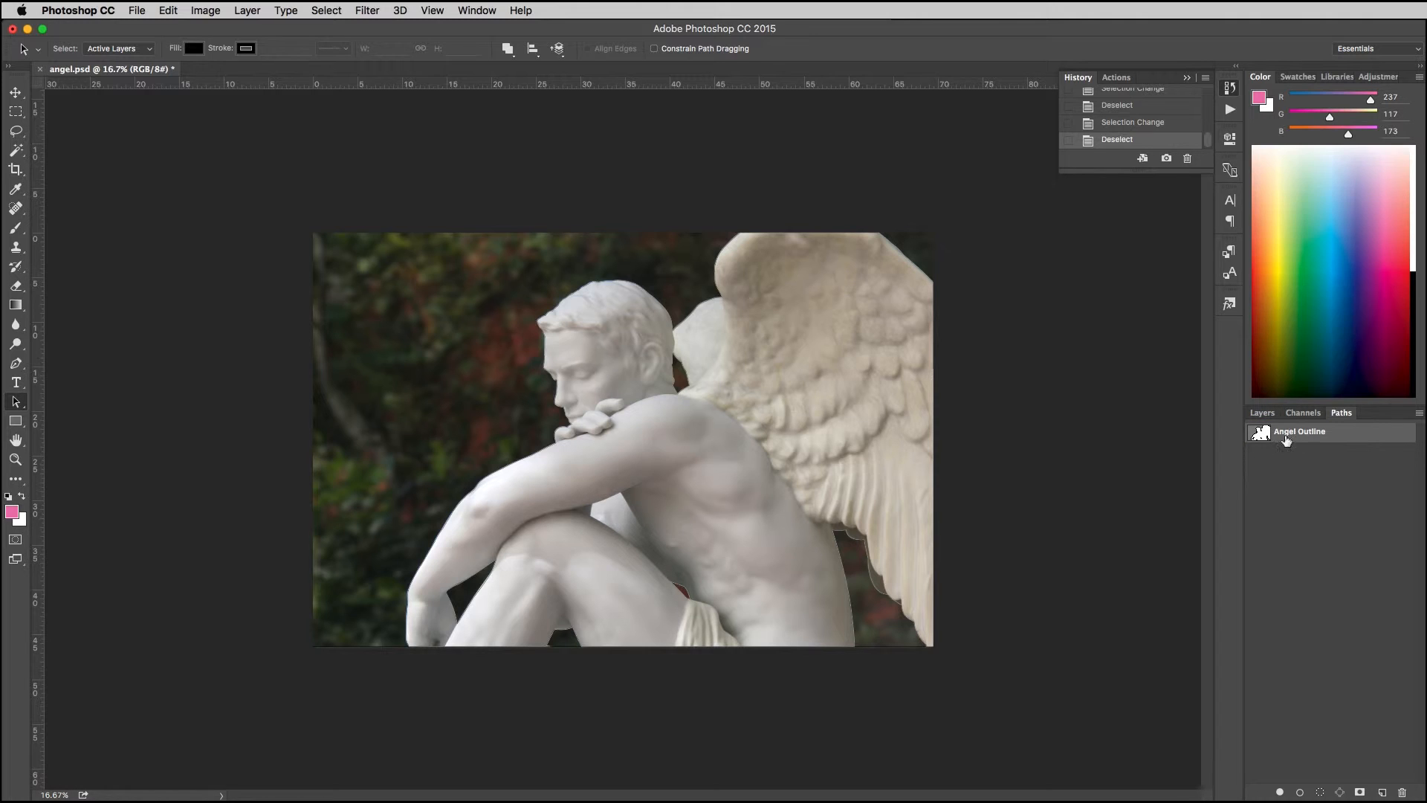
Step: Load Angel Outline directly as a selection without the selection dialog, then deselect it
{"action": "key", "text": "super+Return"}
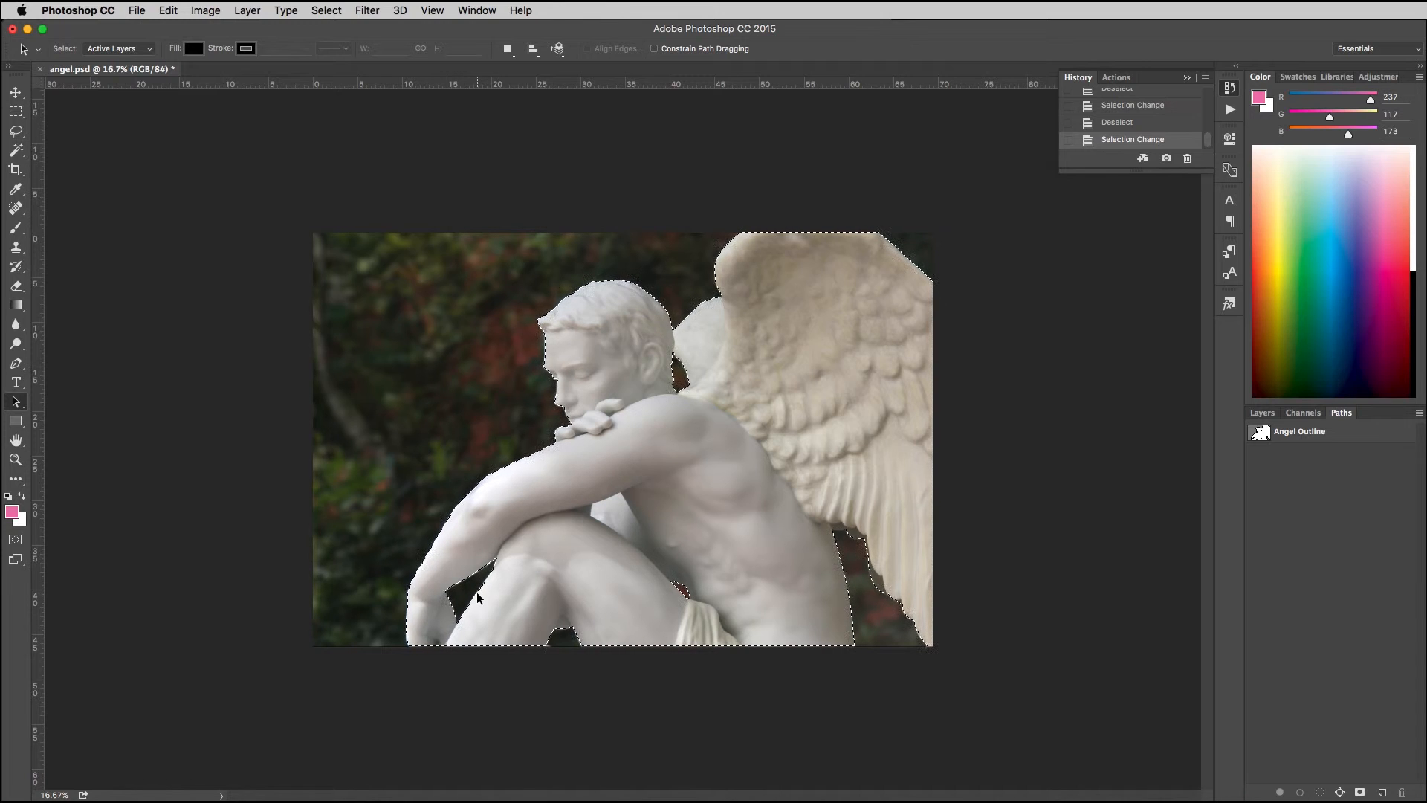
{"action": "key", "text": "super+h"}
{"action": "key", "text": "super+d"}
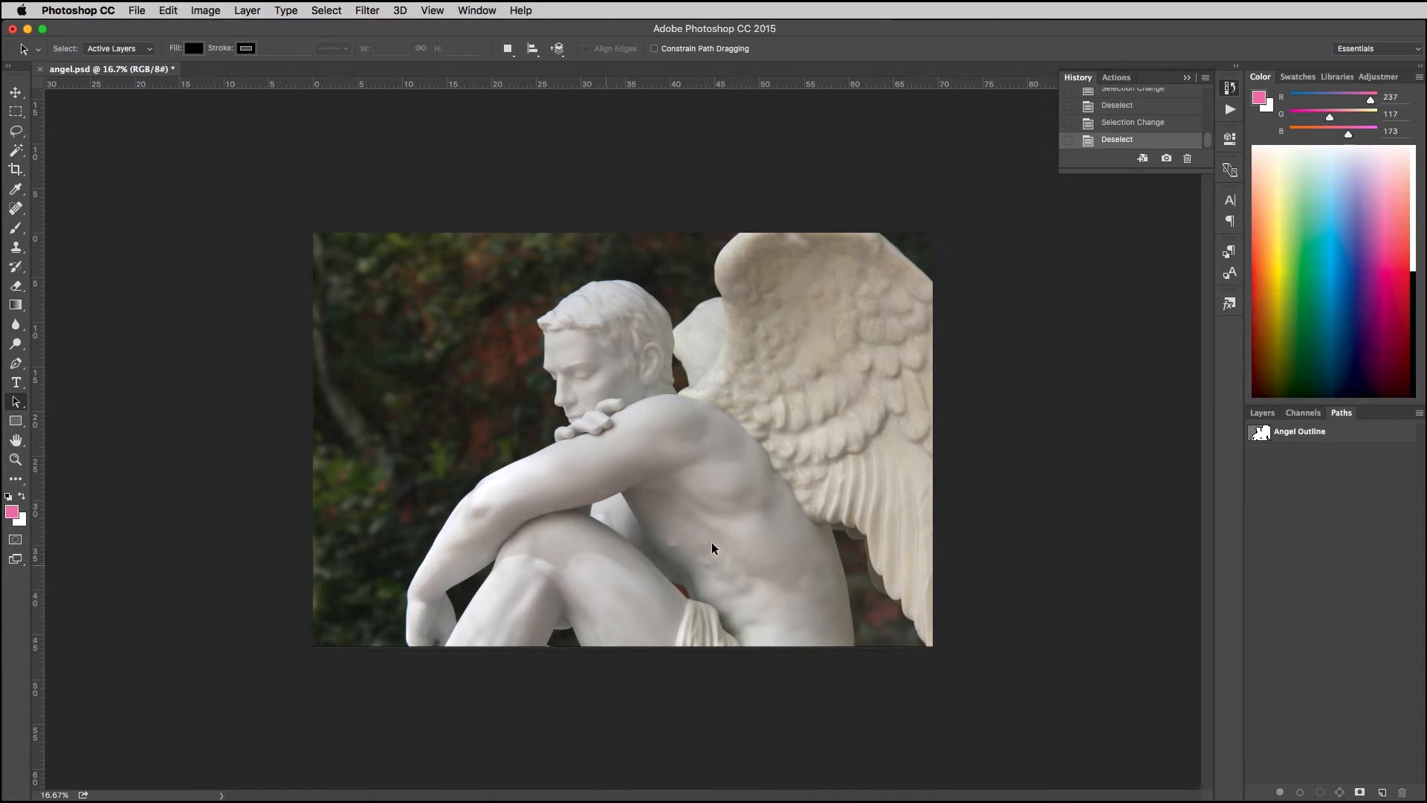
Step: Reactivate Angel Outline, select its outer contour and choose Combine Shapes as the path operation
{"action": "left_click", "coordinate": [1306, 432]}
{"action": "left_click", "coordinate": [729, 288]}
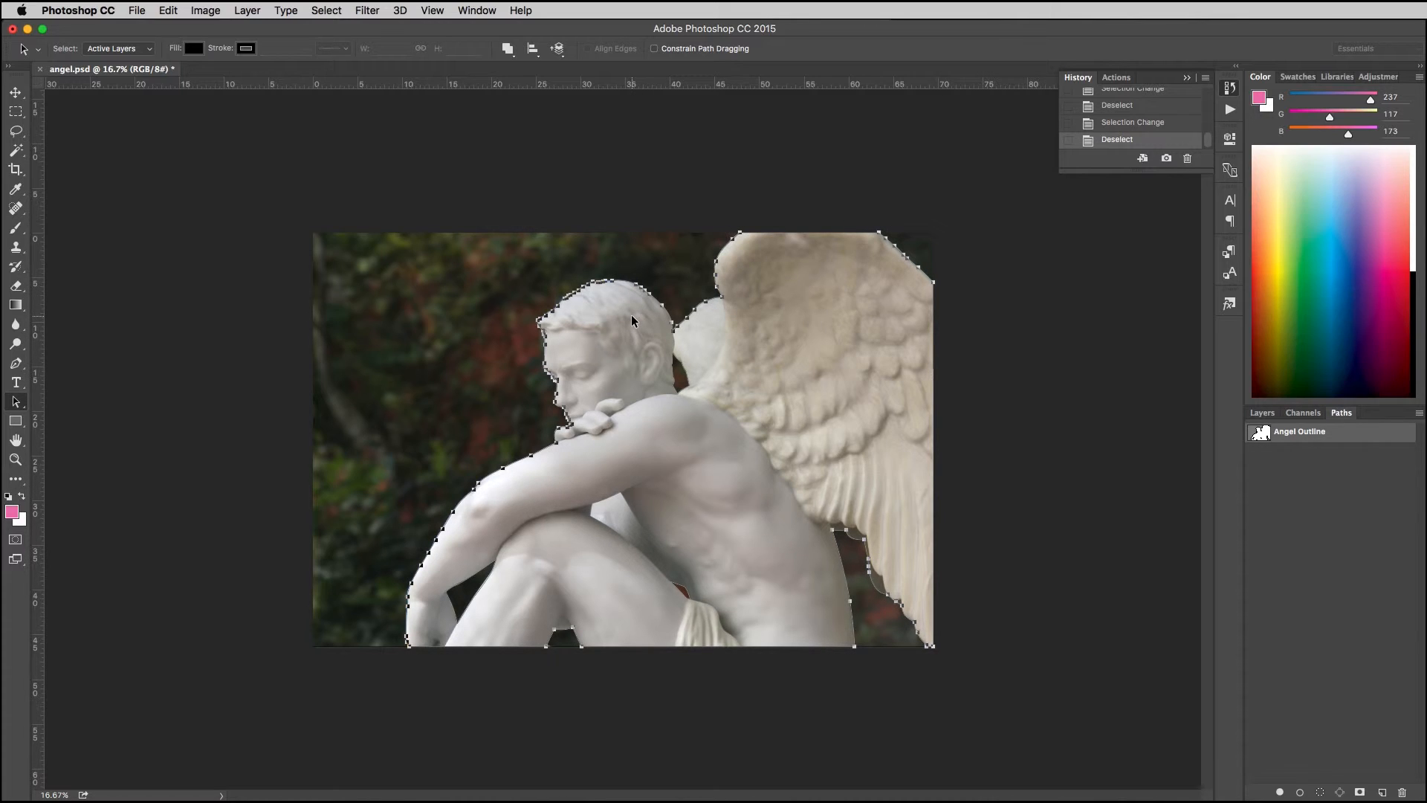
{"action": "left_click", "coordinate": [507, 49]}
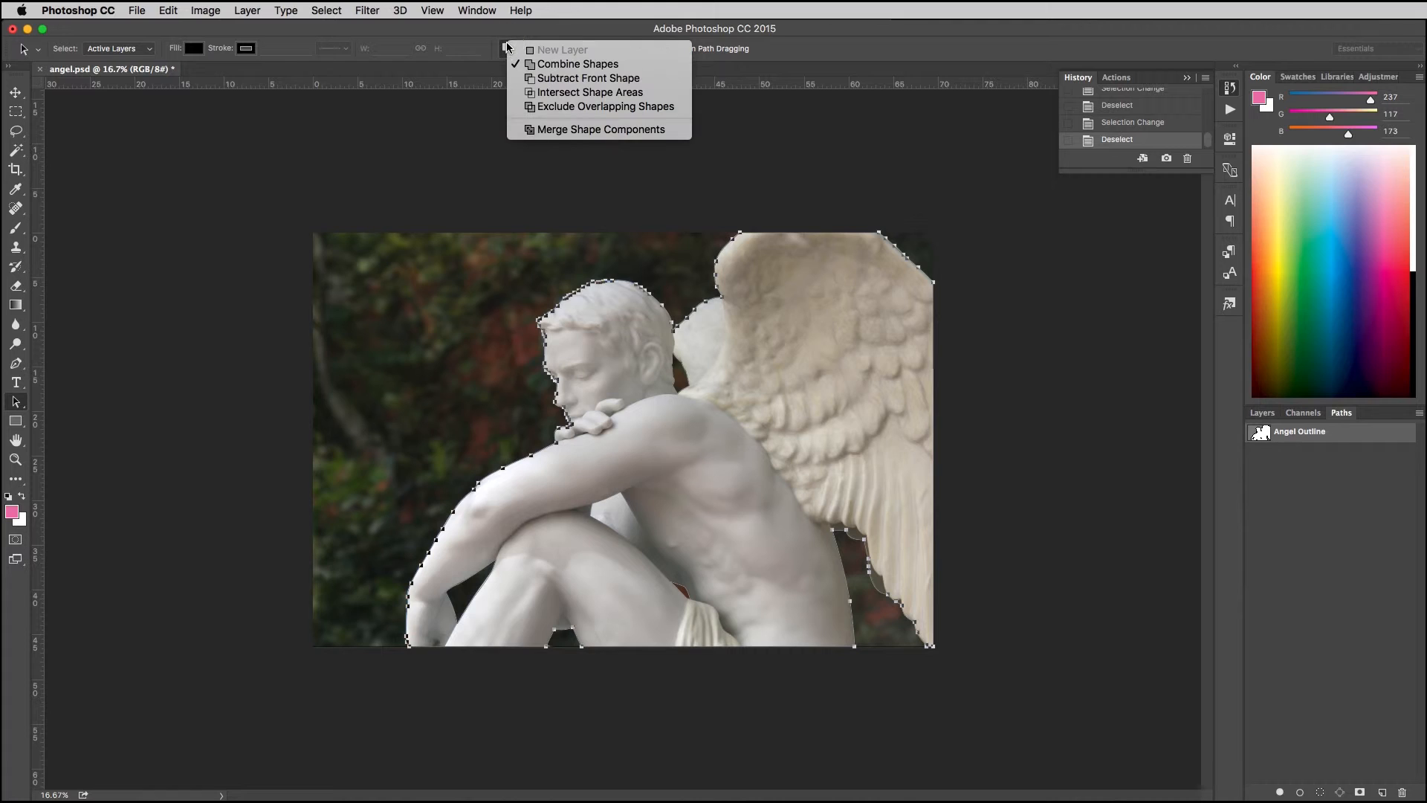
{"action": "left_click", "coordinate": [578, 65]}
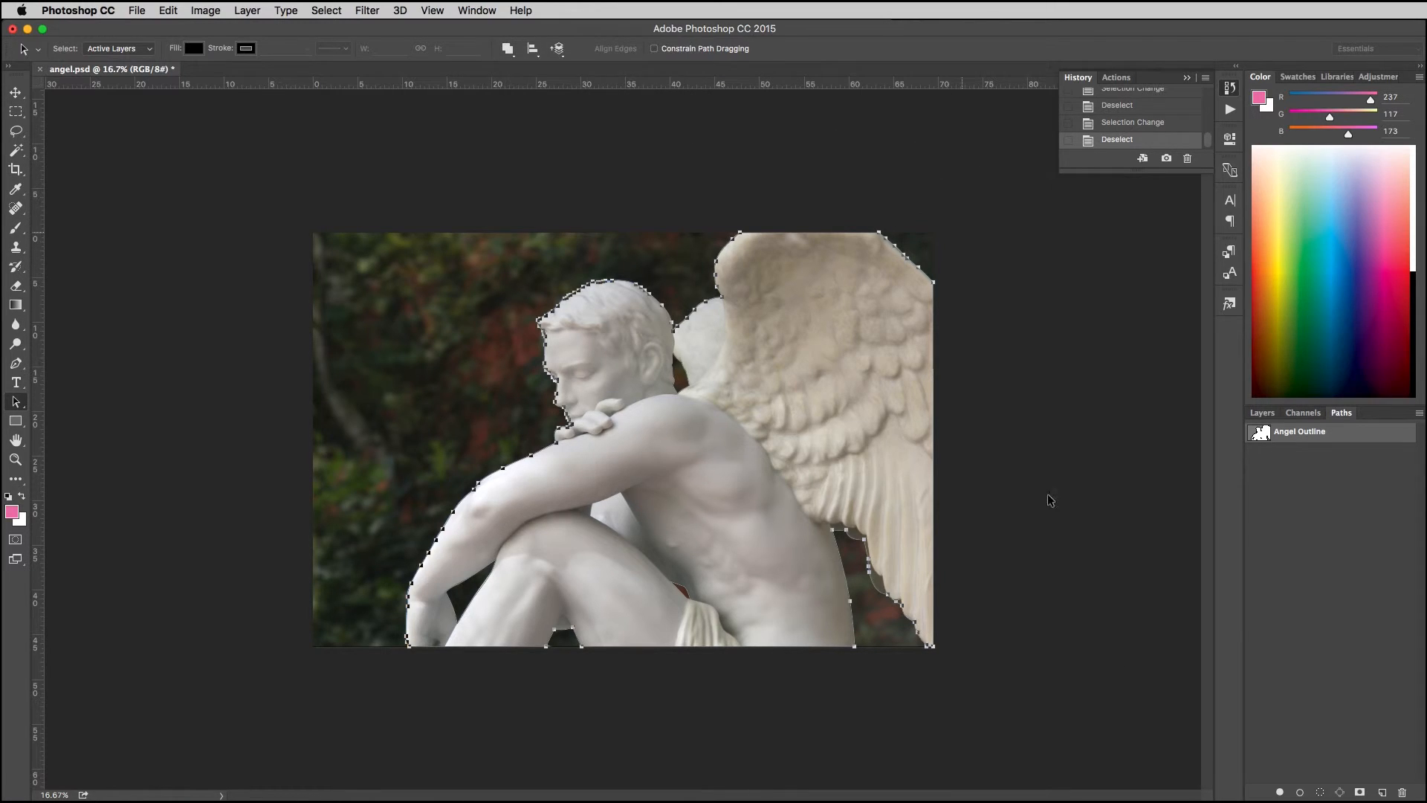
Step: Check the path operation assigned to the inner gap subpaths of Angel Outline, then deselect them
{"action": "left_click", "coordinate": [681, 390]}
{"action": "left_click", "coordinate": [511, 51]}
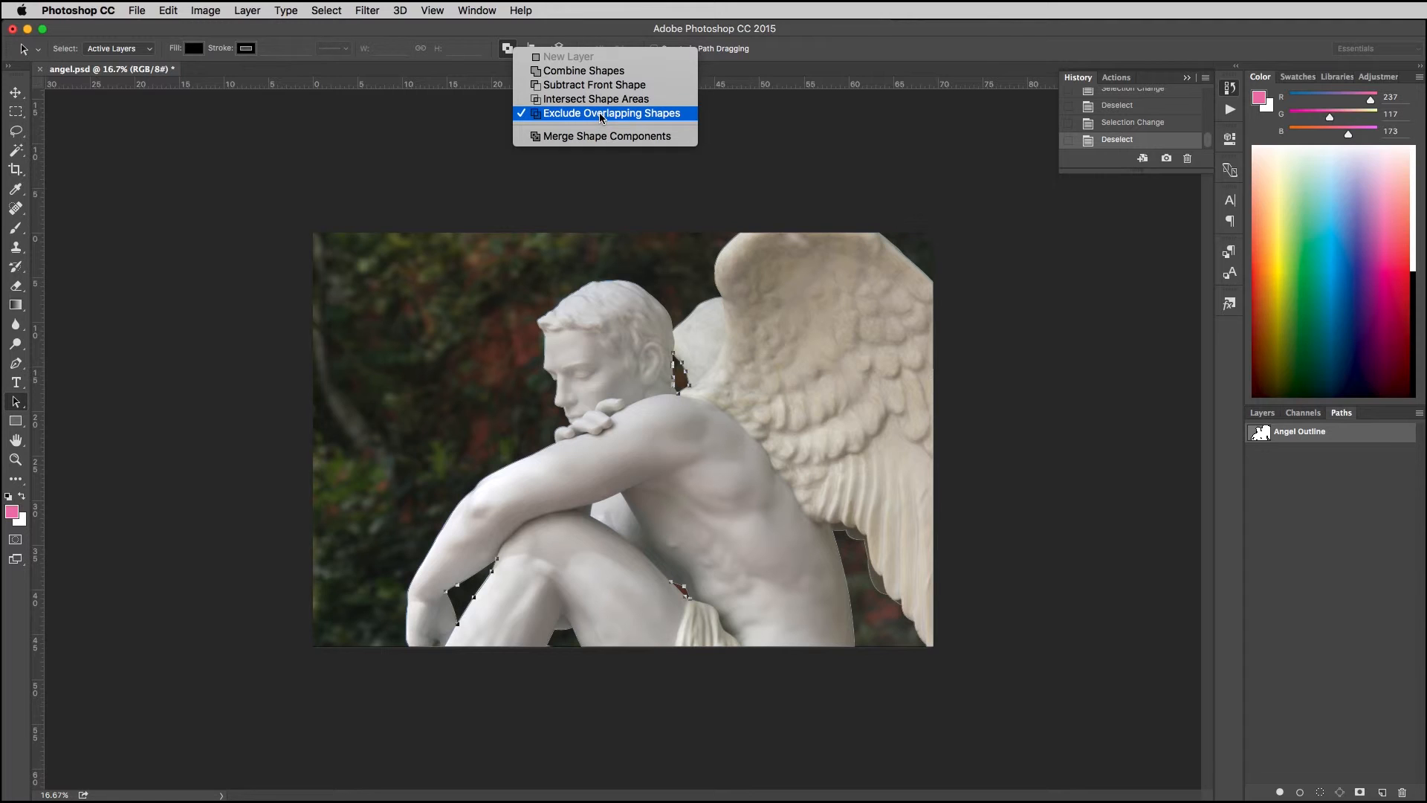
{"action": "left_click", "coordinate": [778, 114]}
{"action": "left_click", "coordinate": [838, 154]}
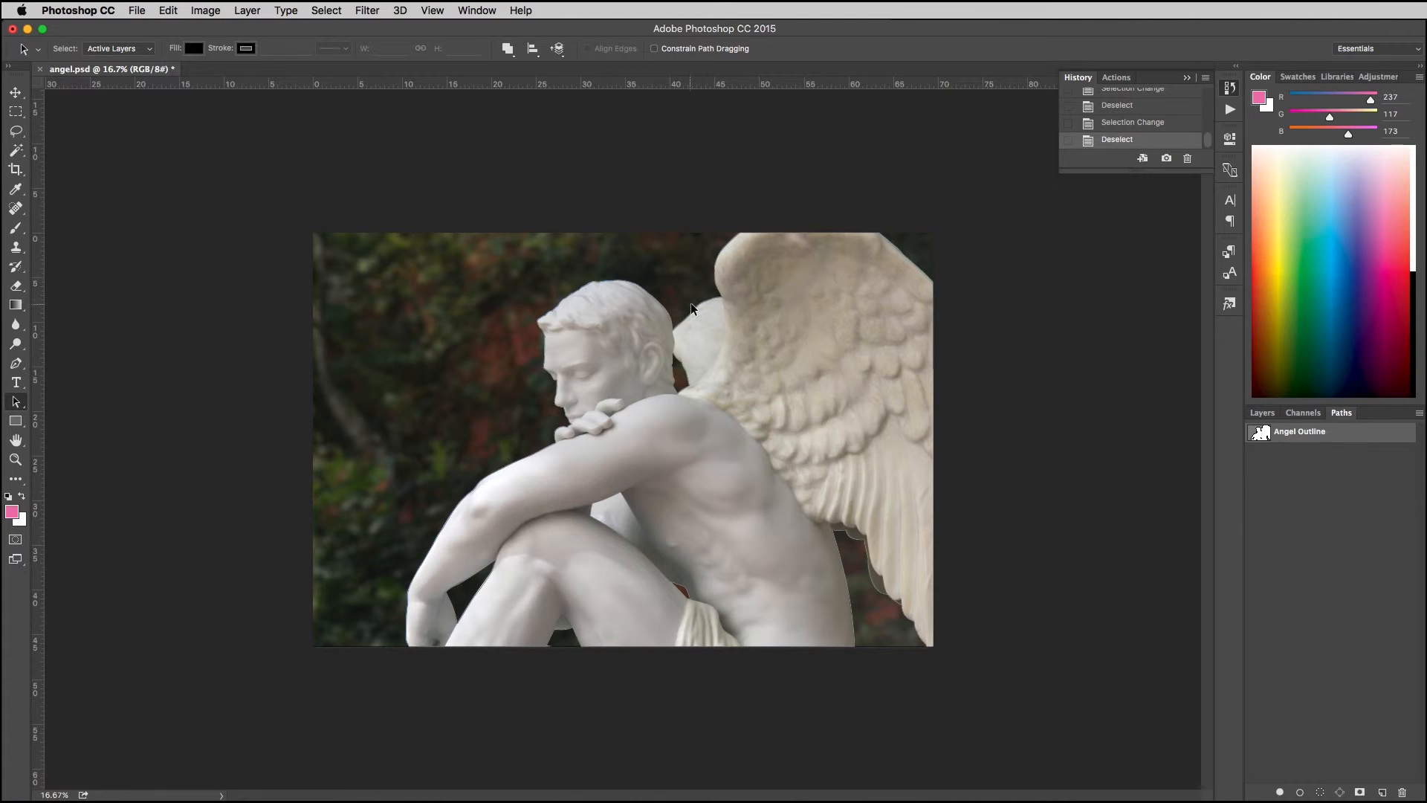
Step: Load Angel Outline as a selection and copy the selected statue from the Background to a new layer
{"action": "double_click", "coordinate": [1277, 436]}
{"action": "key", "text": "Return"}
{"action": "left_click", "coordinate": [1261, 436], "text": "super"}
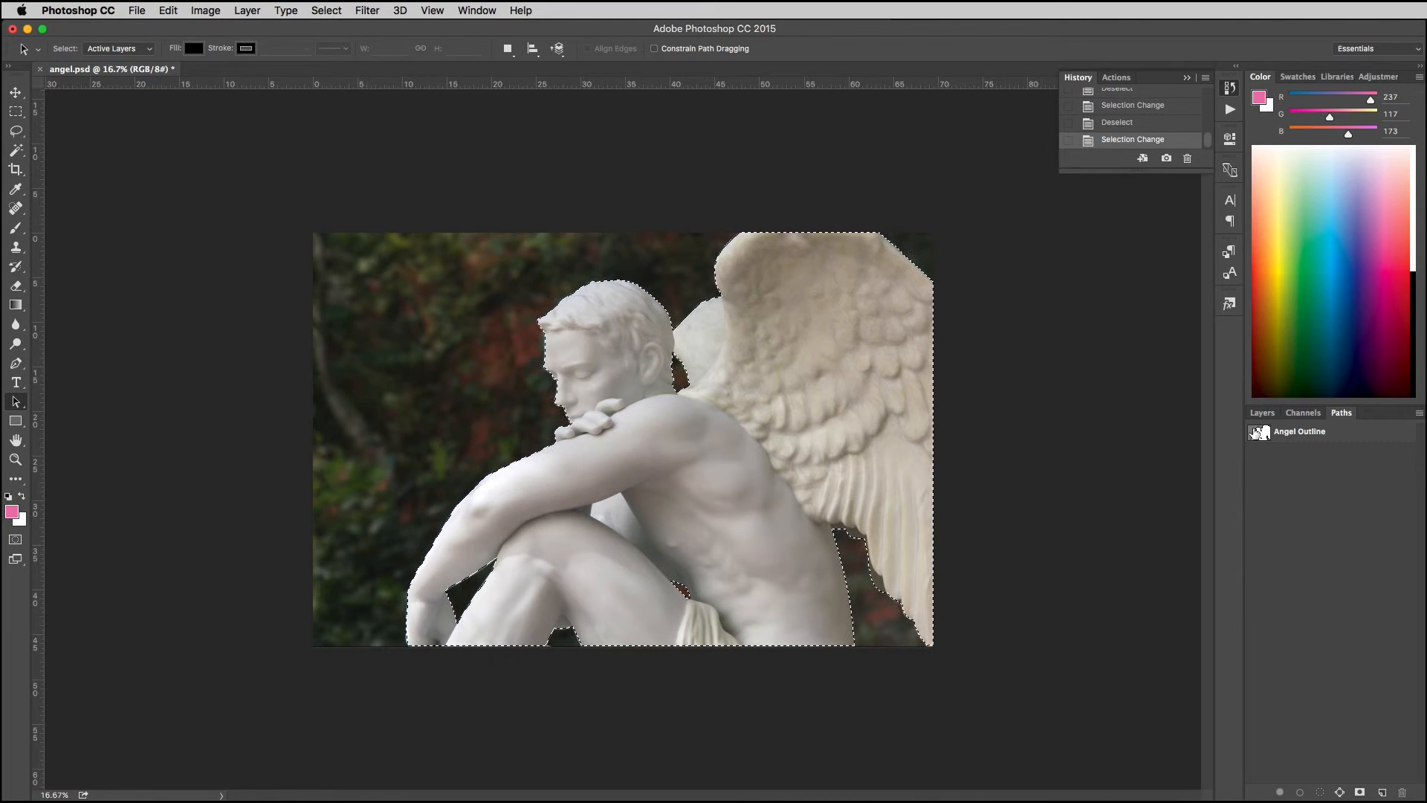
{"action": "left_click", "coordinate": [1261, 414]}
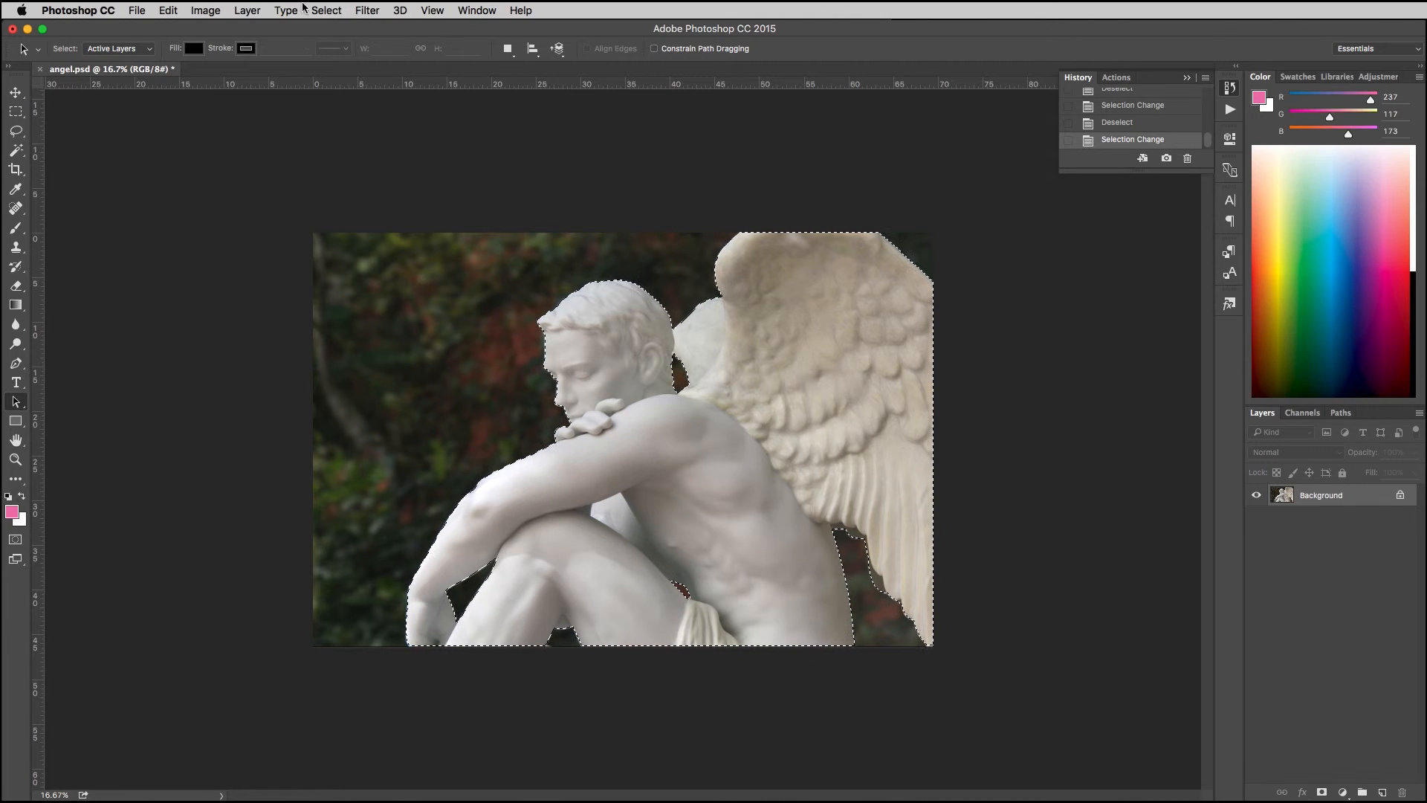
{"action": "left_click", "coordinate": [334, 9]}
{"action": "mouse_move", "coordinate": [248, 13]}
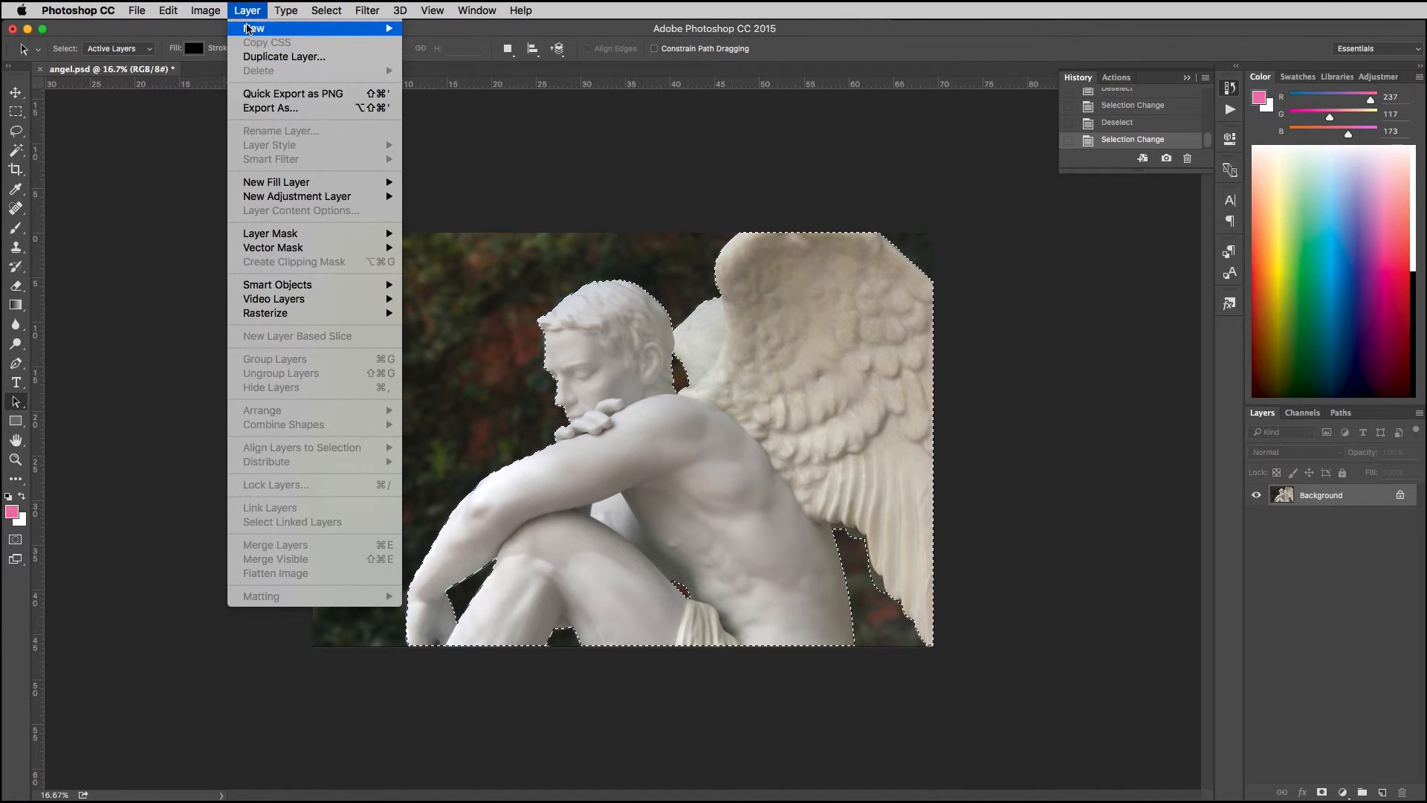
{"action": "left_click", "coordinate": [479, 145]}
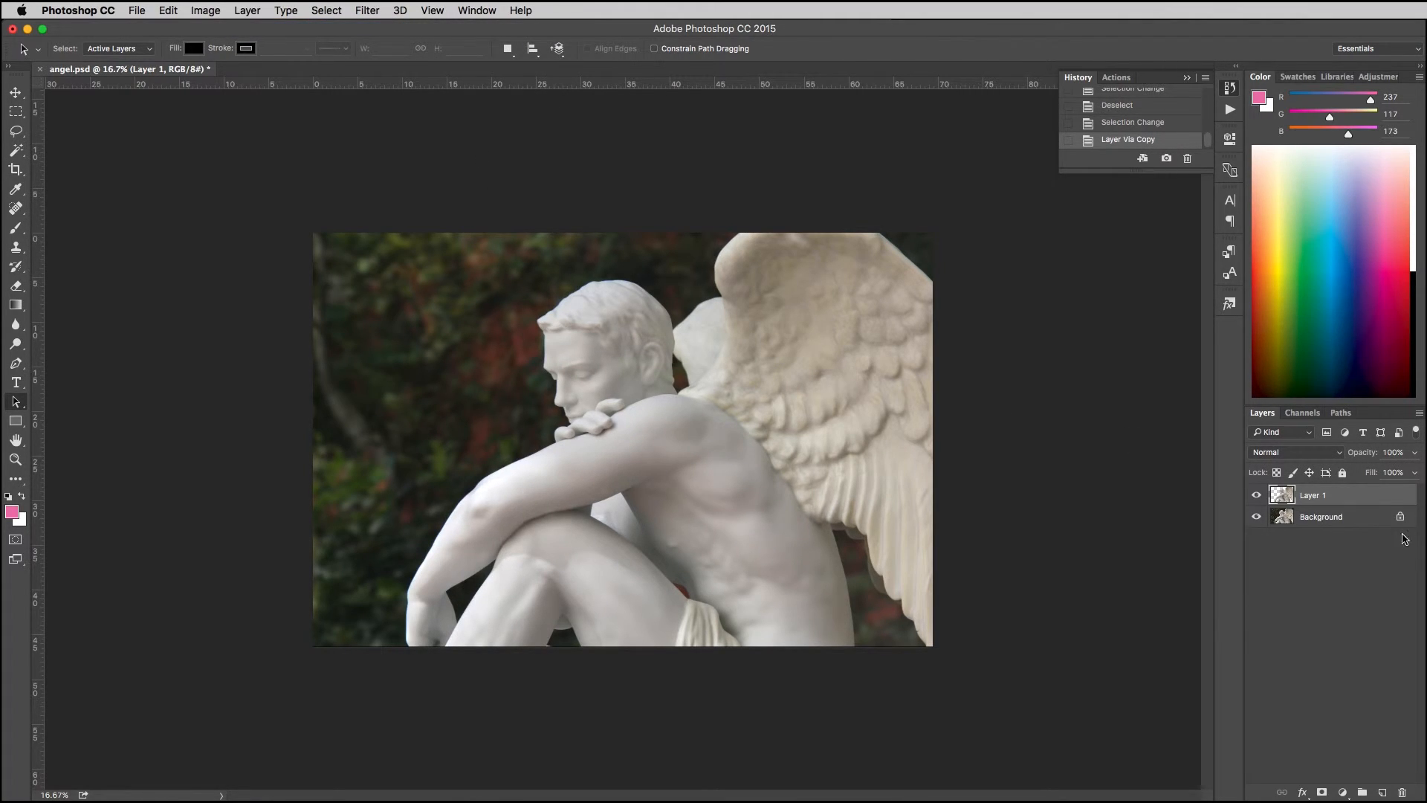
Step: Add a layer between the Background and the statue cutout, trying white and pink fills and ending with white
{"action": "left_click", "coordinate": [1371, 516]}
{"action": "left_click", "coordinate": [1382, 792]}
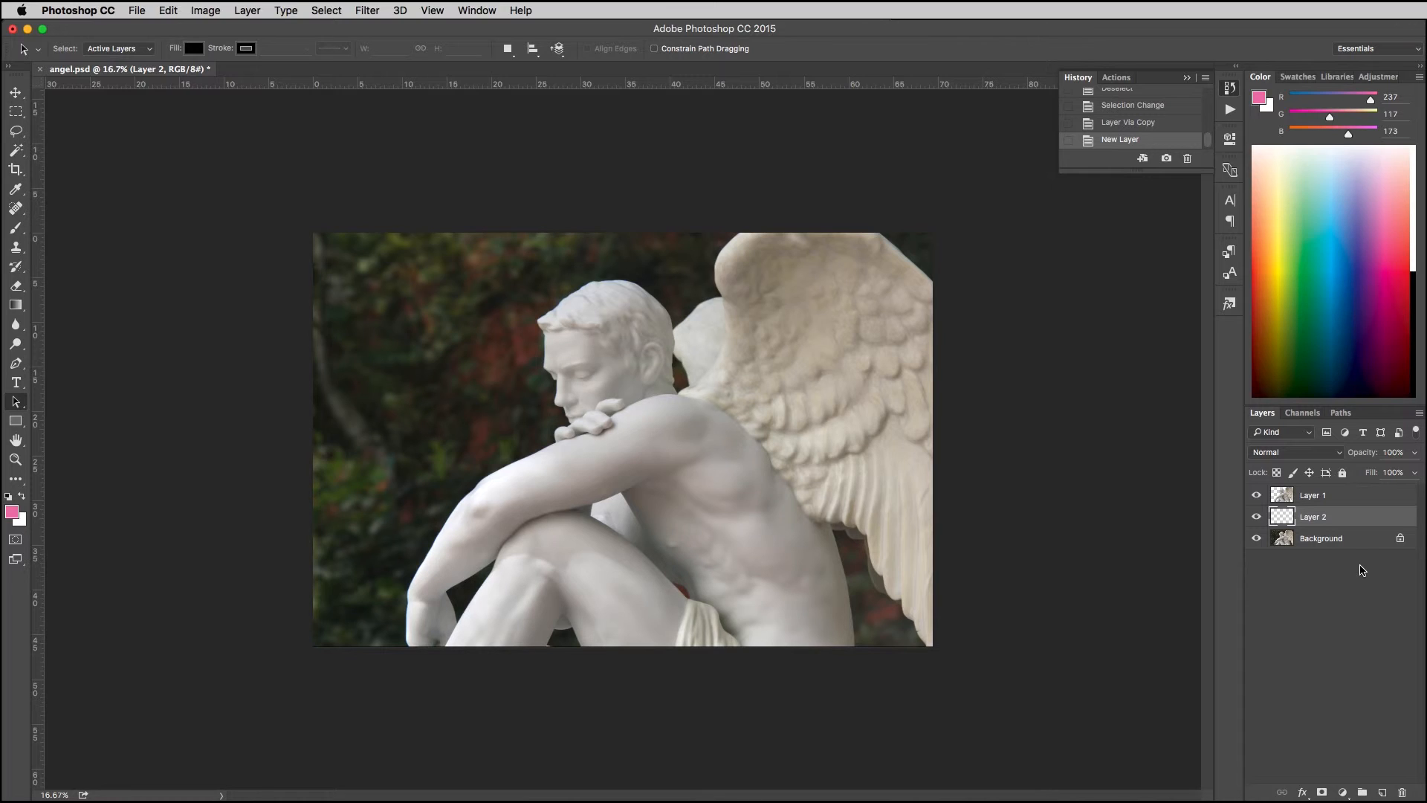
{"action": "key", "text": "super+BackSpace"}
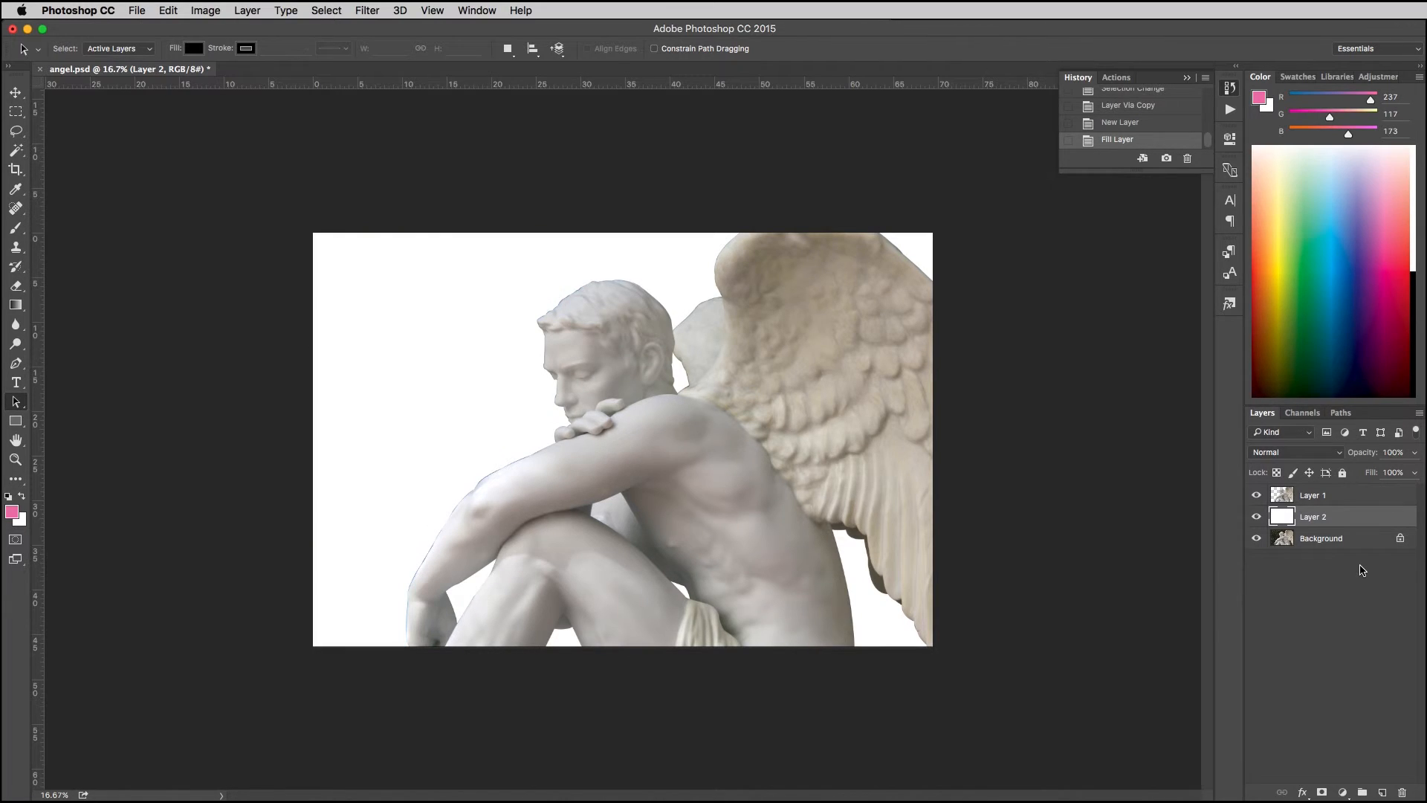
{"action": "key", "text": "alt+BackSpace"}
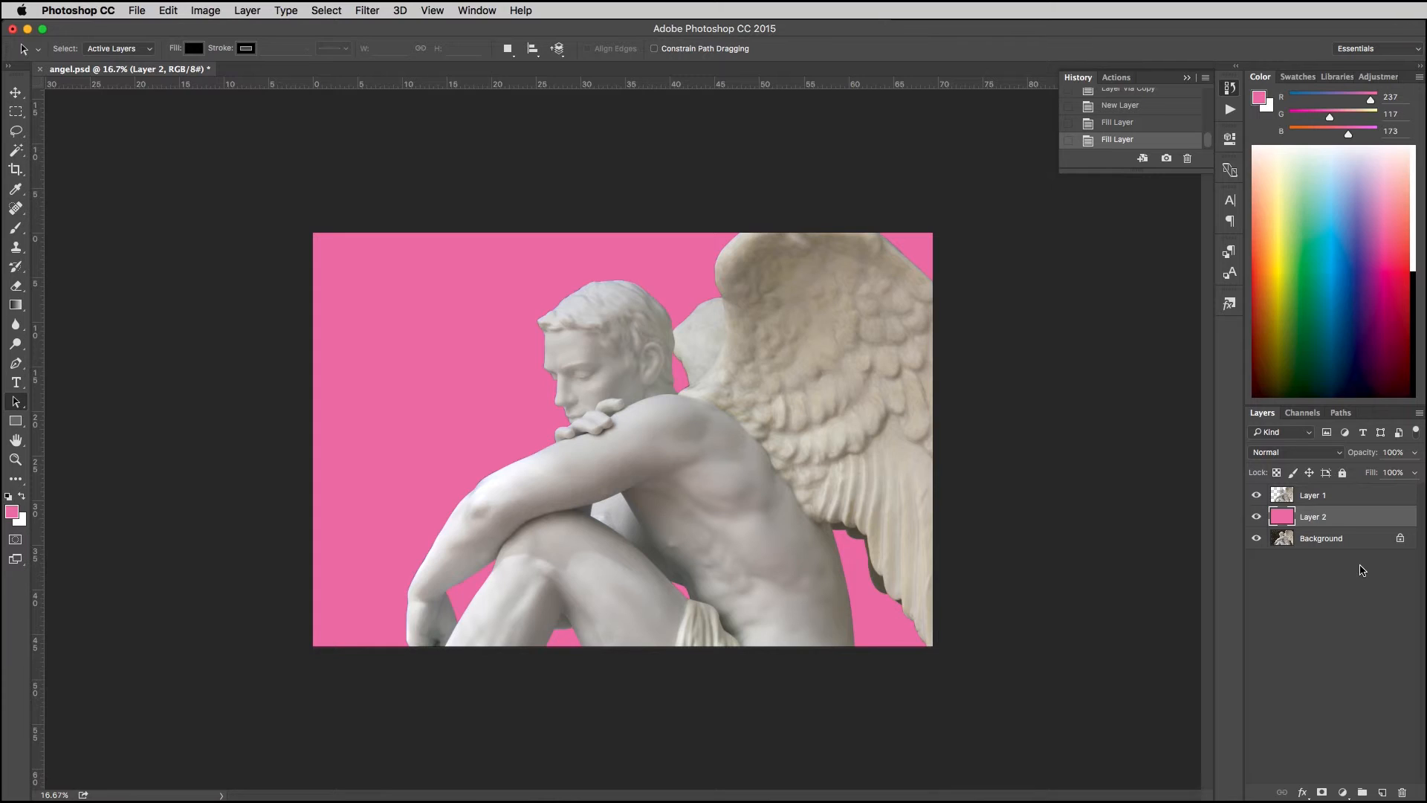
{"action": "key", "text": "super+BackSpace"}
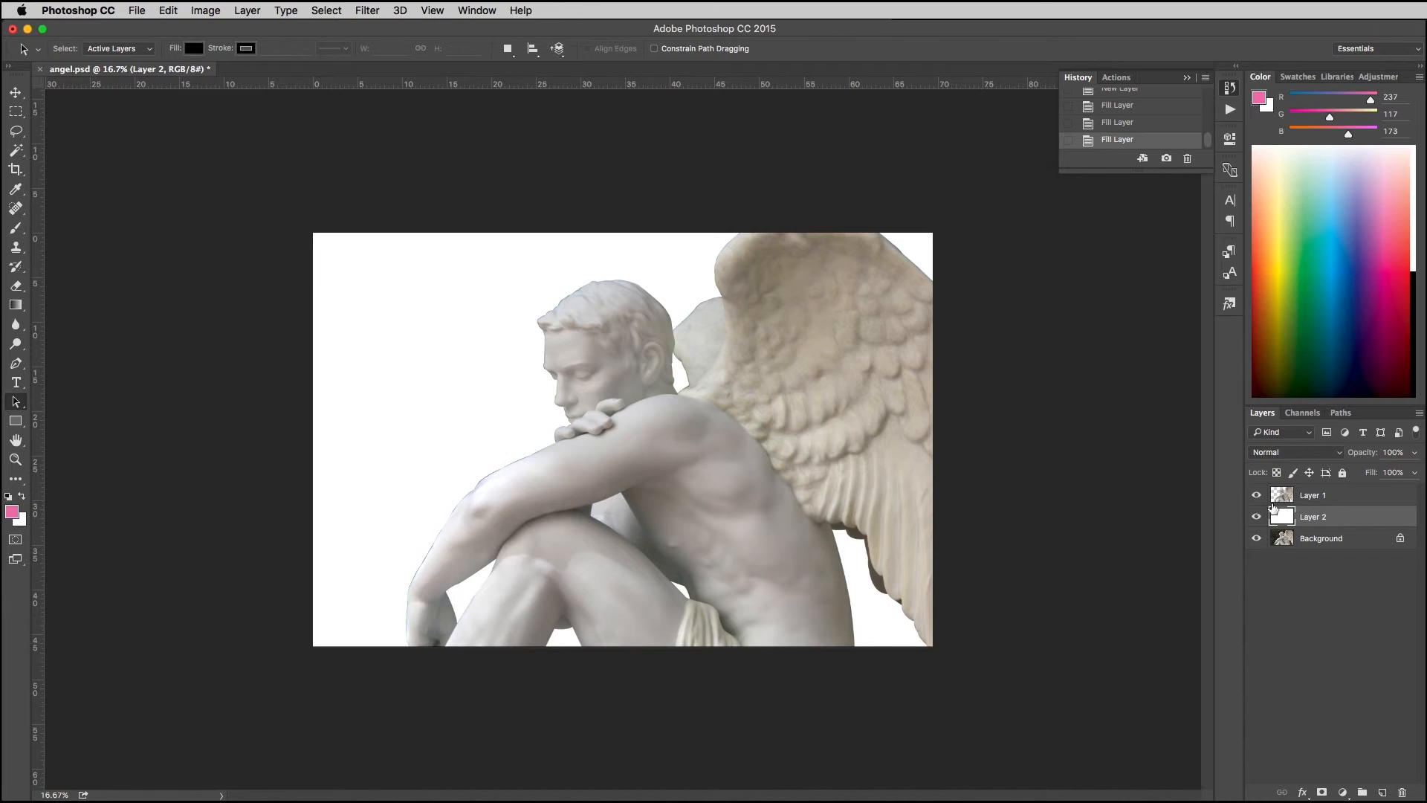
Step: Select Layer 1, reactivate Angel Outline and select its outer contour for close inspection along the statue's face at 200%
{"action": "left_click", "coordinate": [1329, 503]}
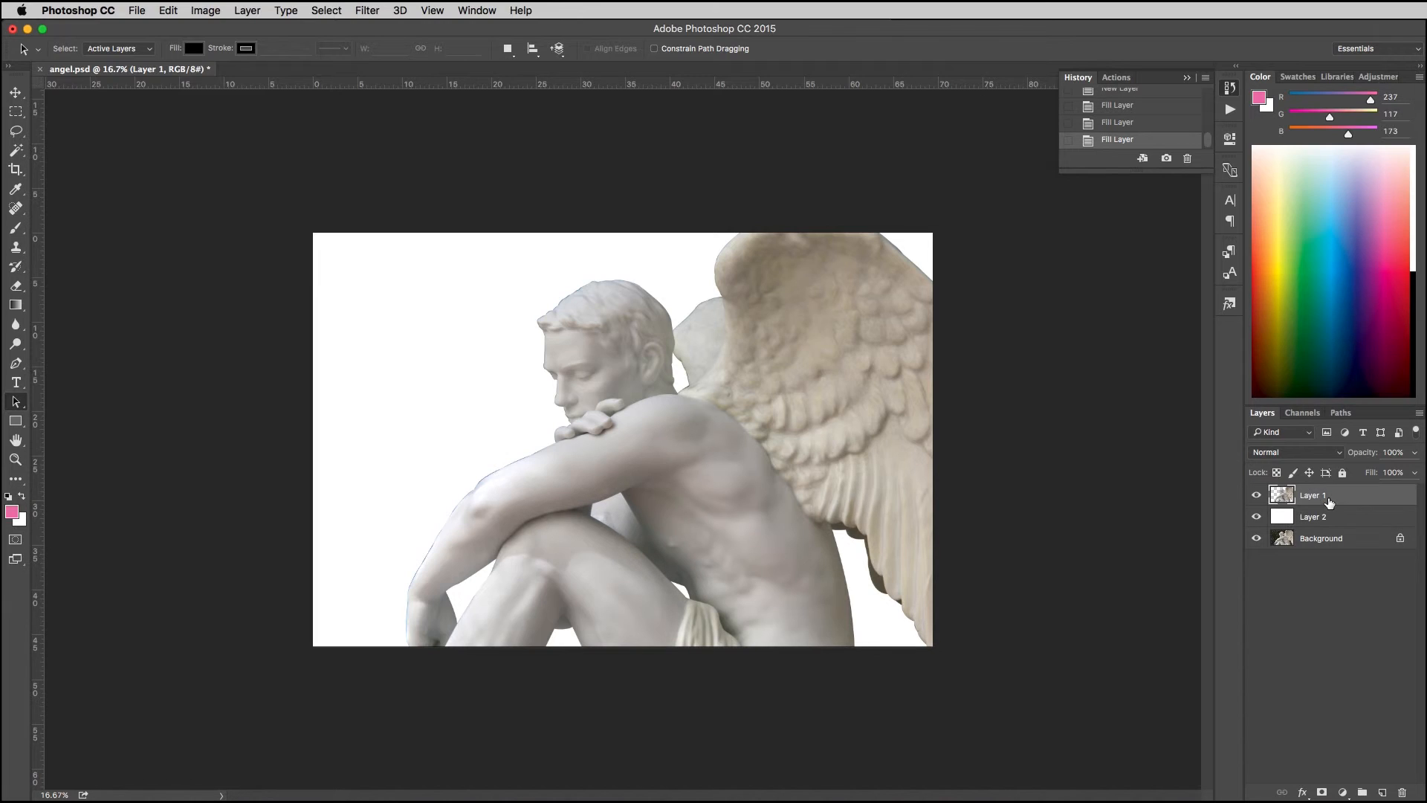
{"action": "left_click", "coordinate": [1339, 413]}
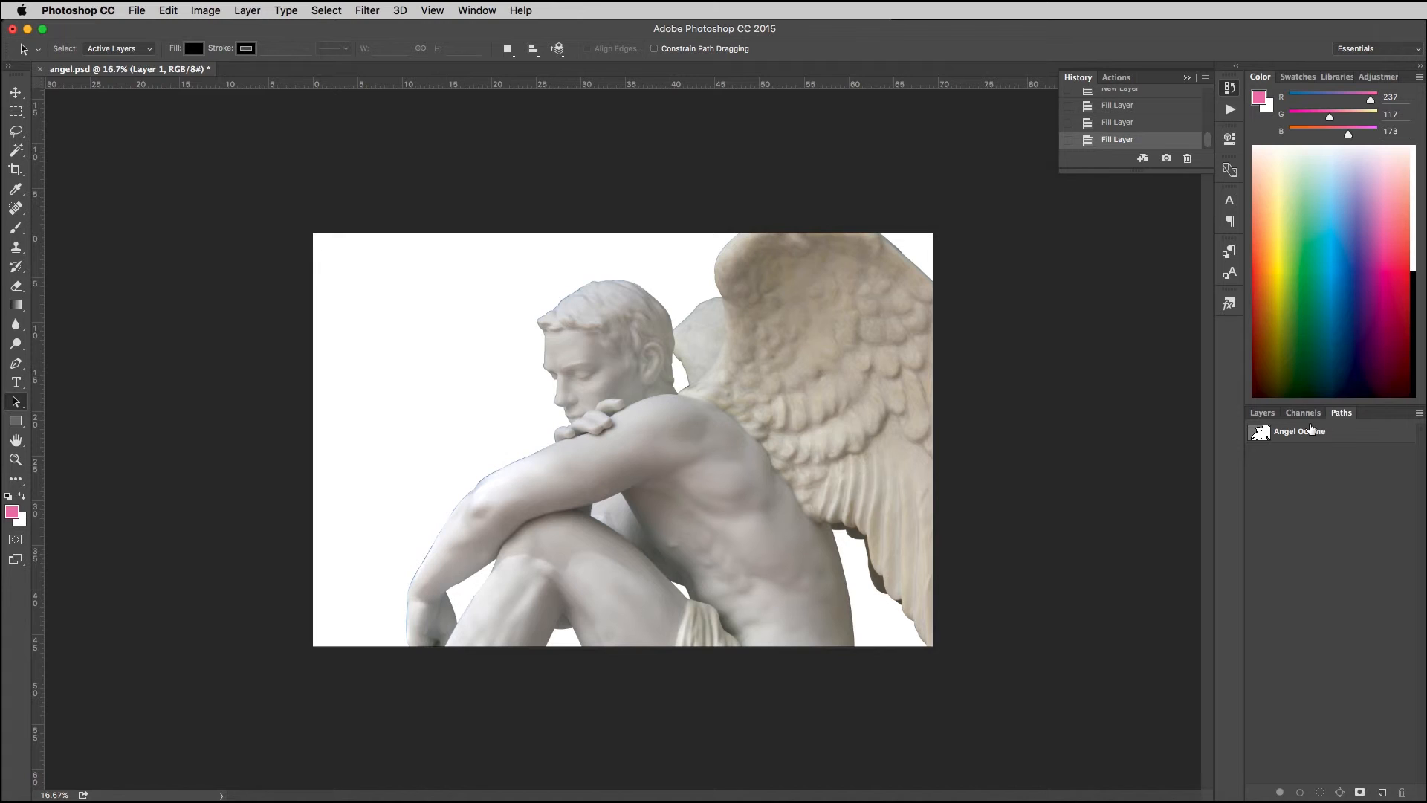
{"action": "left_click", "coordinate": [1310, 431]}
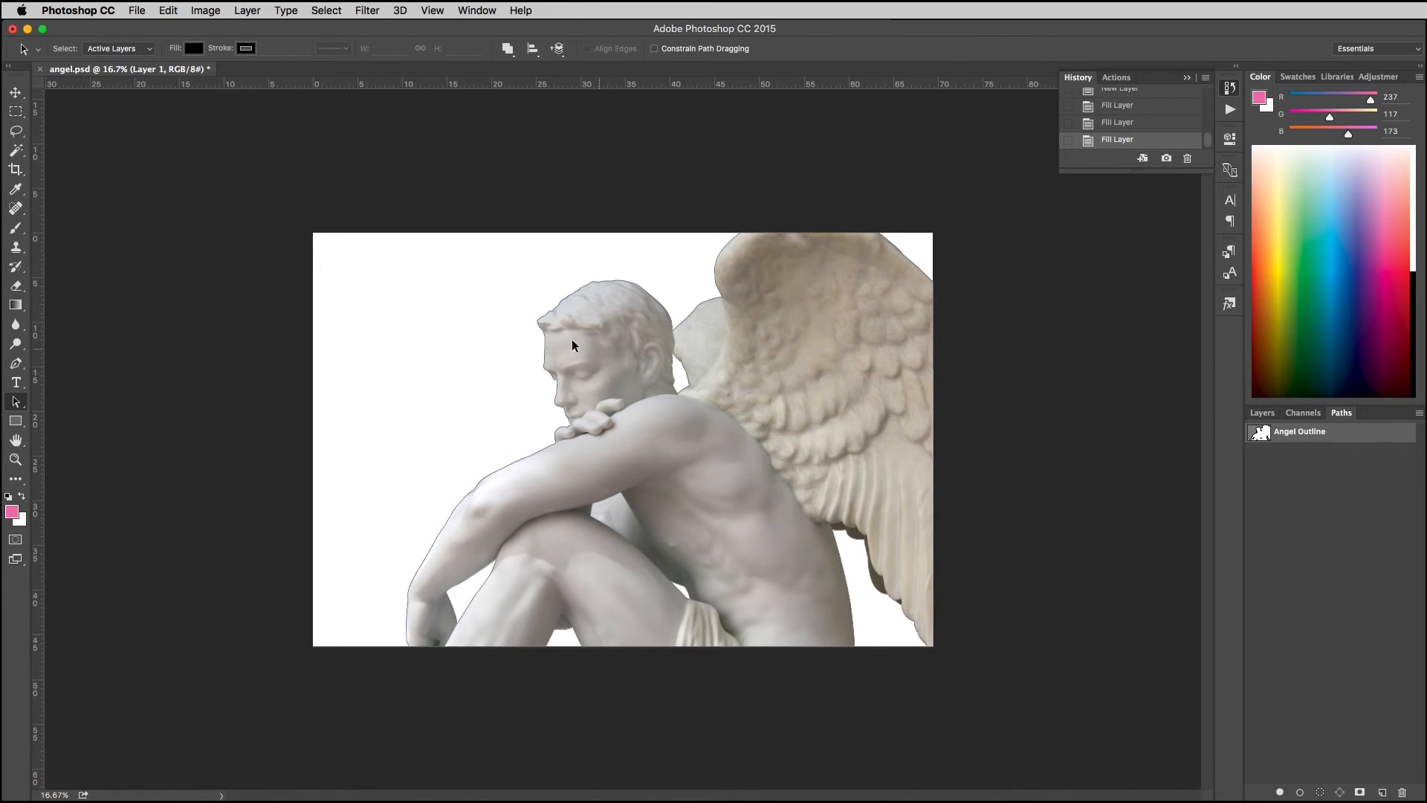
{"action": "left_click", "coordinate": [560, 308]}
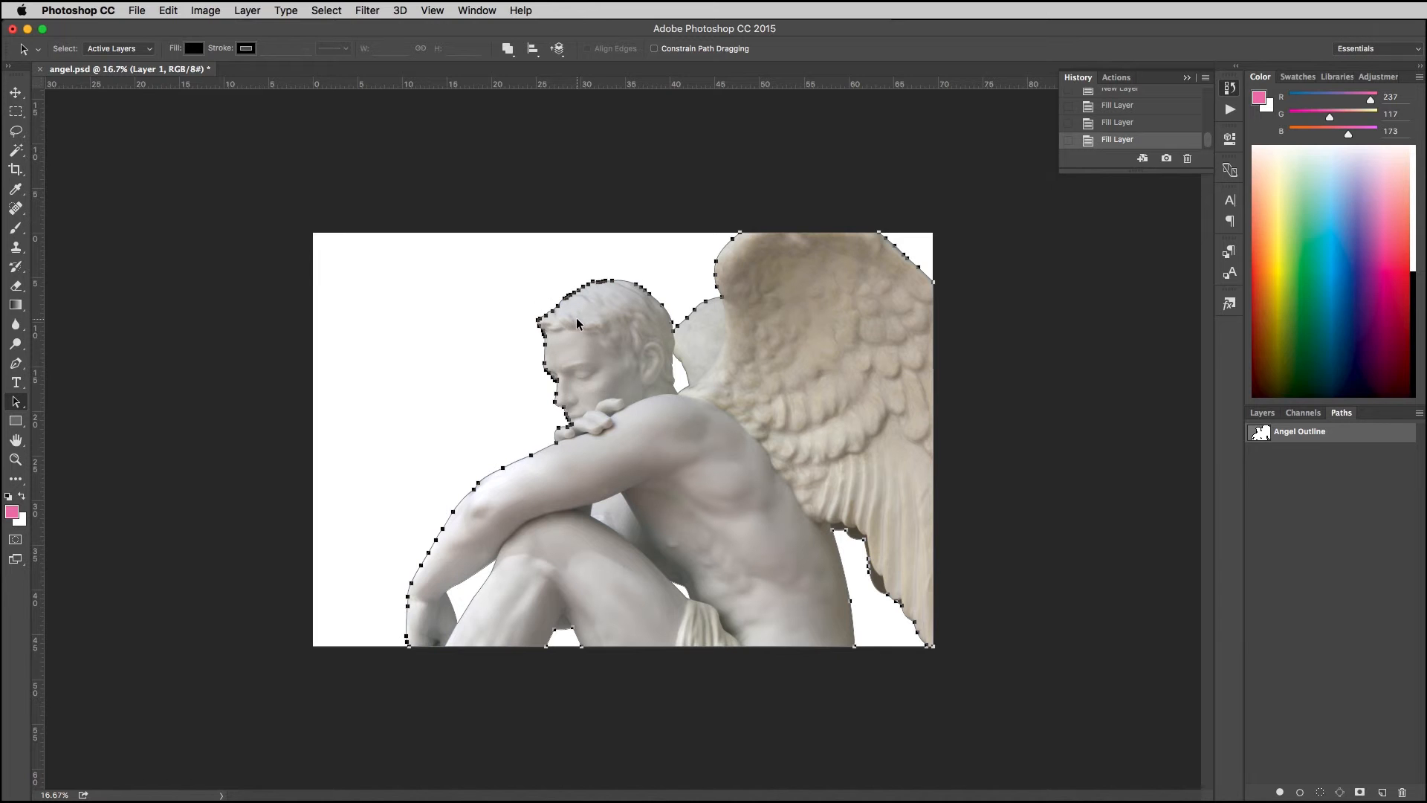
{"action": "key", "text": "super+1"}
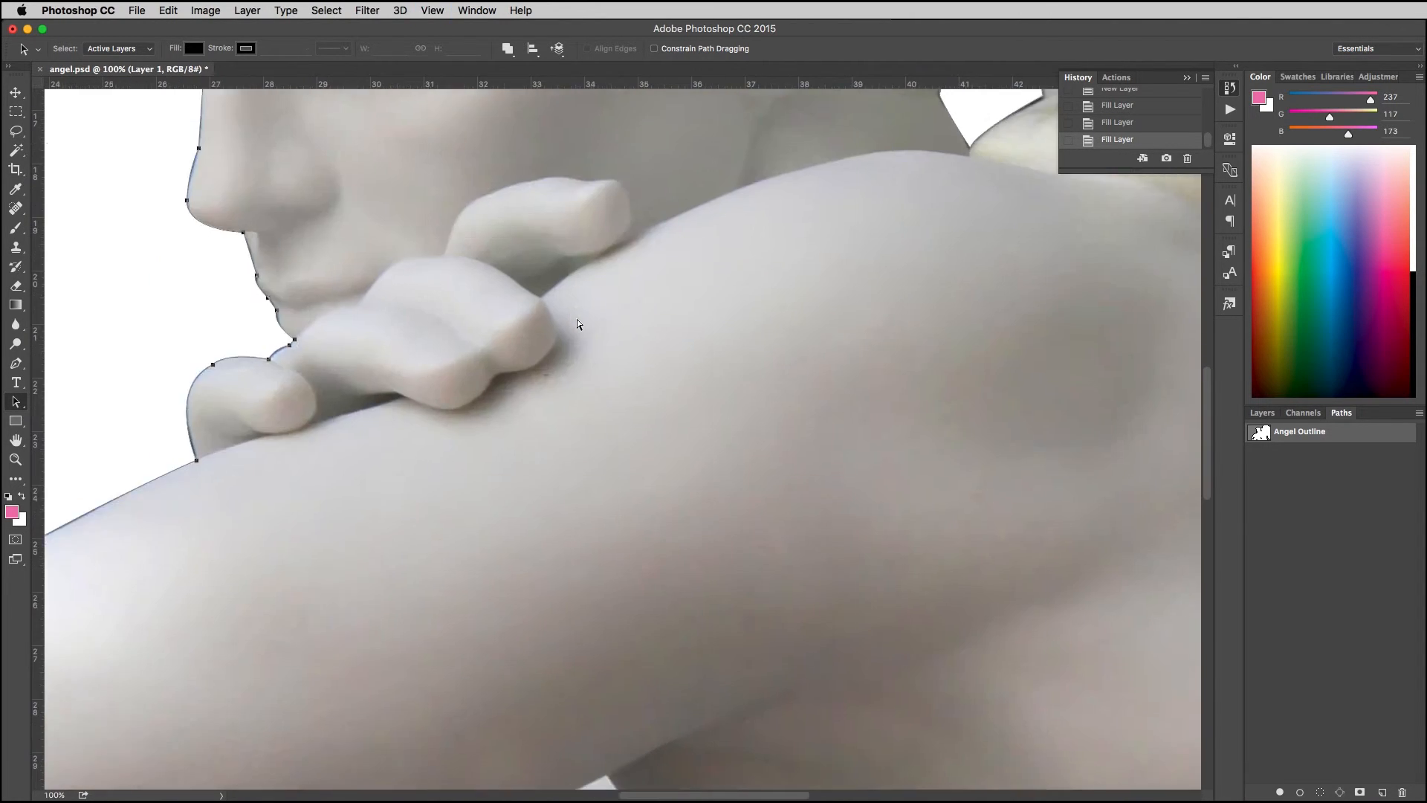
{"action": "key", "text": "super+plus"}
{"action": "left_click_drag", "start_coordinate": [532, 337], "coordinate": [755, 504]}
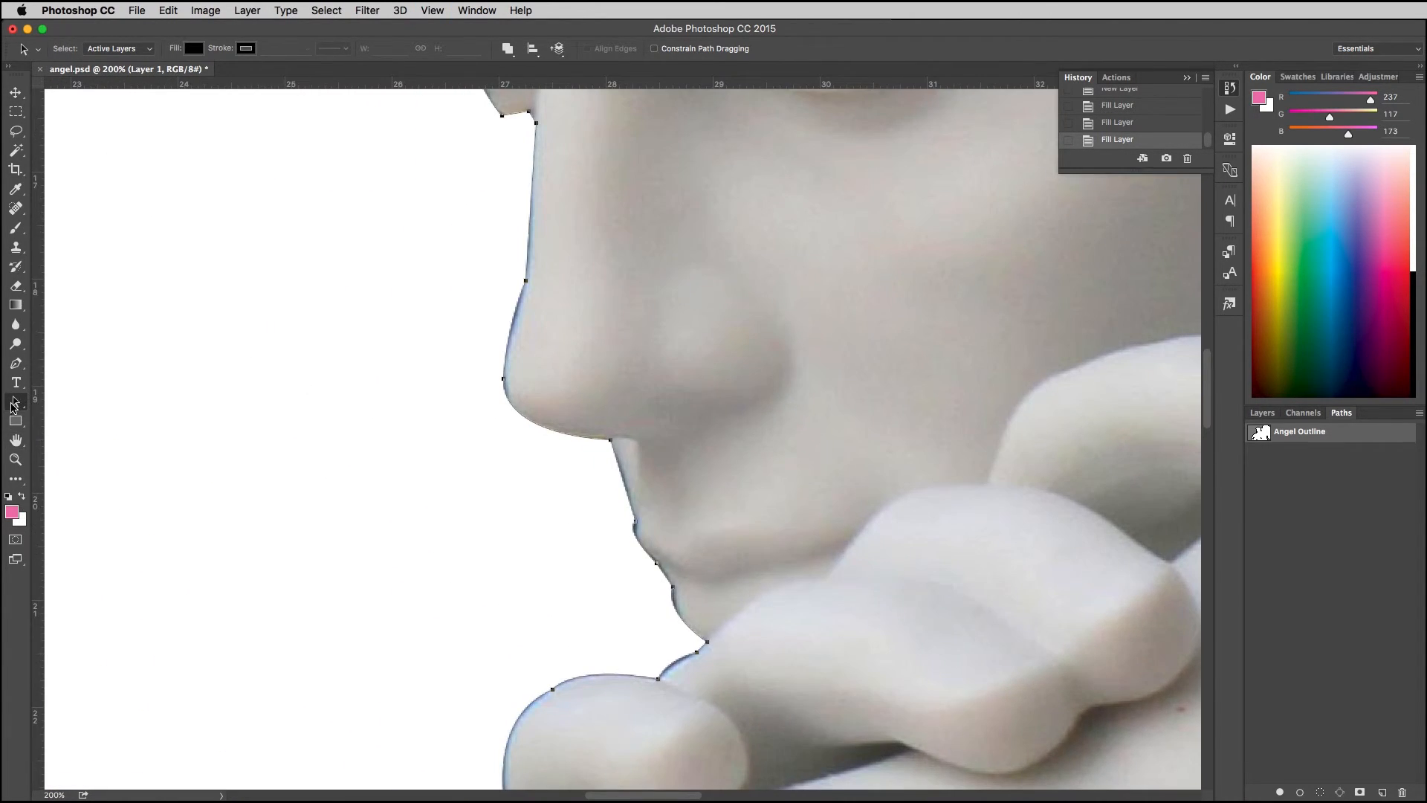
Step: Try moving the anchor points and a control handle along the nose with Direct Selection, then revert to the first Drag Anchor Points history state
{"action": "left_click_drag", "start_coordinate": [15, 402], "coordinate": [58, 415]}
{"action": "left_click", "coordinate": [525, 279]}
{"action": "mouse_move", "coordinate": [525, 279]}
{"action": "left_mouse_down"}
{"action": "mouse_move", "coordinate": [468, 274]}
{"action": "mouse_move", "coordinate": [527, 281]}
{"action": "left_mouse_up"}
{"action": "left_click_drag", "start_coordinate": [508, 335], "coordinate": [508, 334]}
{"action": "left_click", "coordinate": [503, 379]}
{"action": "left_click_drag", "start_coordinate": [500, 434], "coordinate": [509, 424]}
{"action": "key", "text": "super+z"}
{"action": "left_click", "coordinate": [1130, 110]}
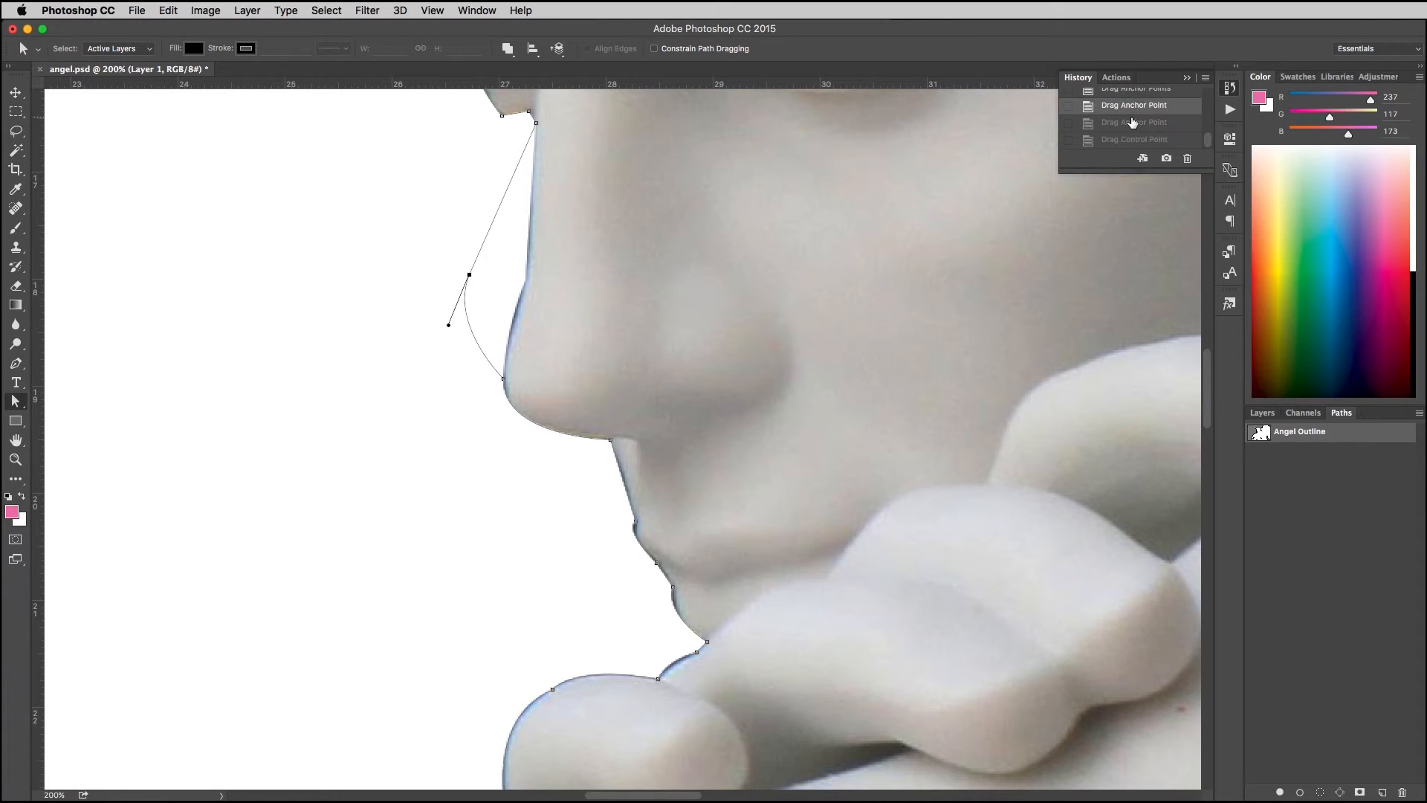
{"action": "left_click", "coordinate": [1124, 89]}
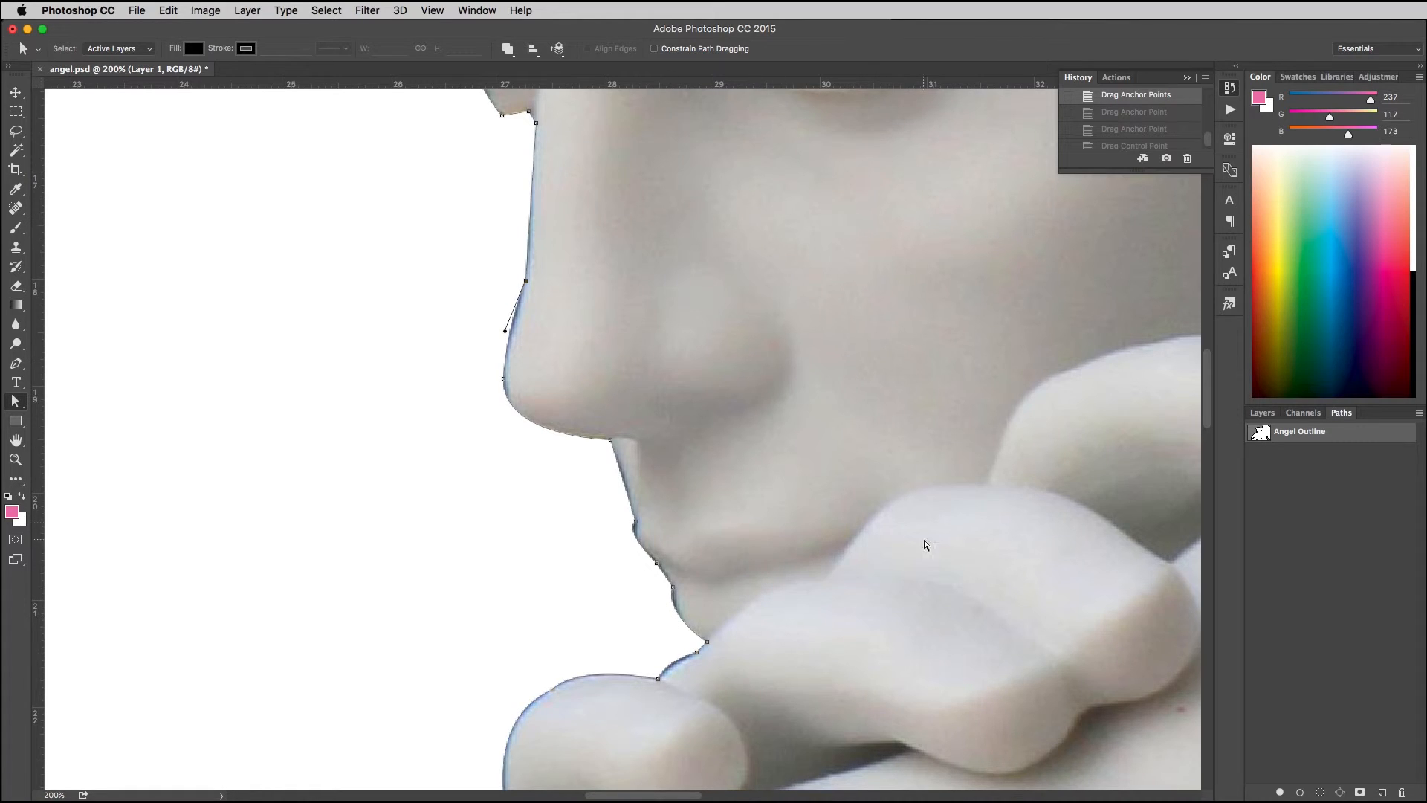
Step: Deactivate the path and load Angel Outline as a selection on the statue layer
{"action": "left_click", "coordinate": [1320, 483]}
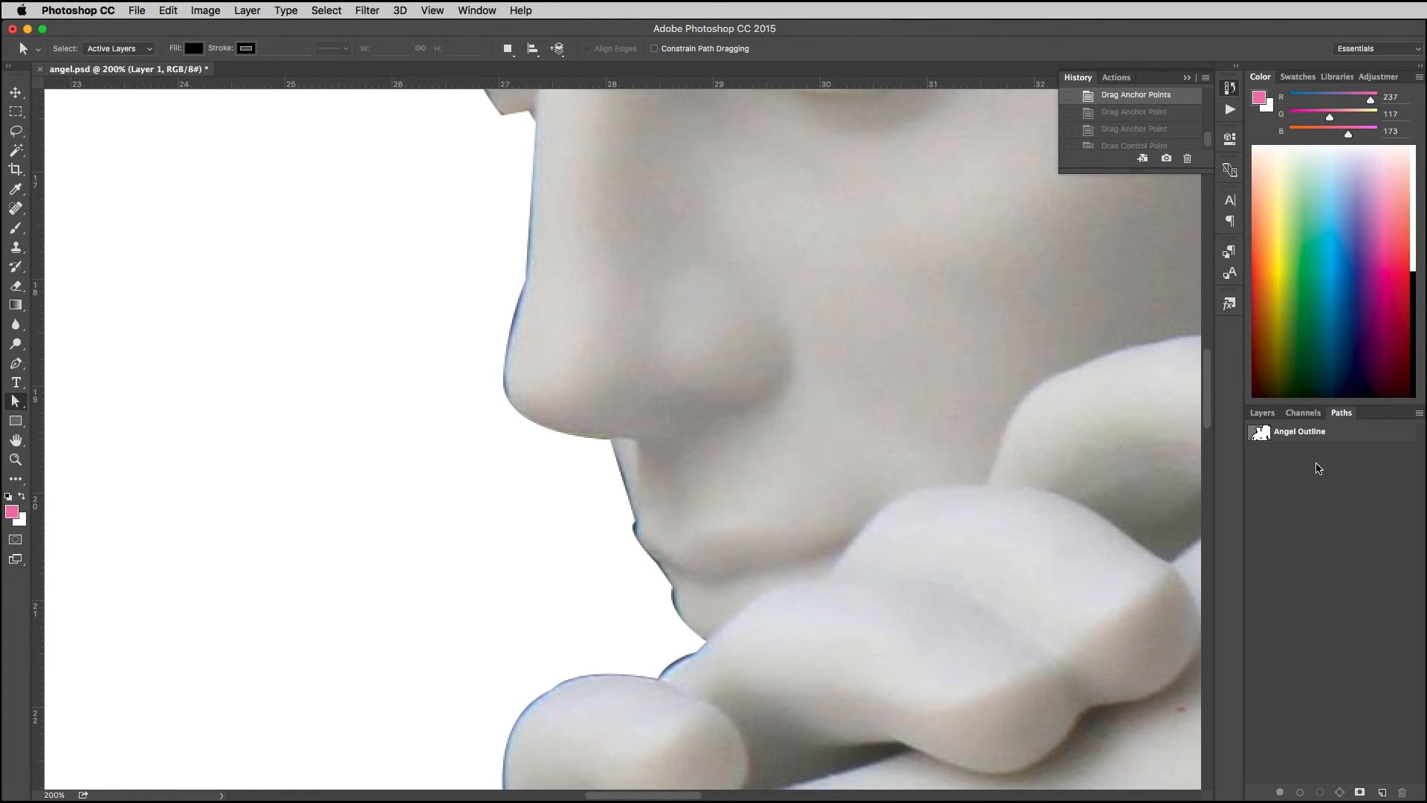
{"action": "left_click", "coordinate": [1264, 435], "text": "super"}
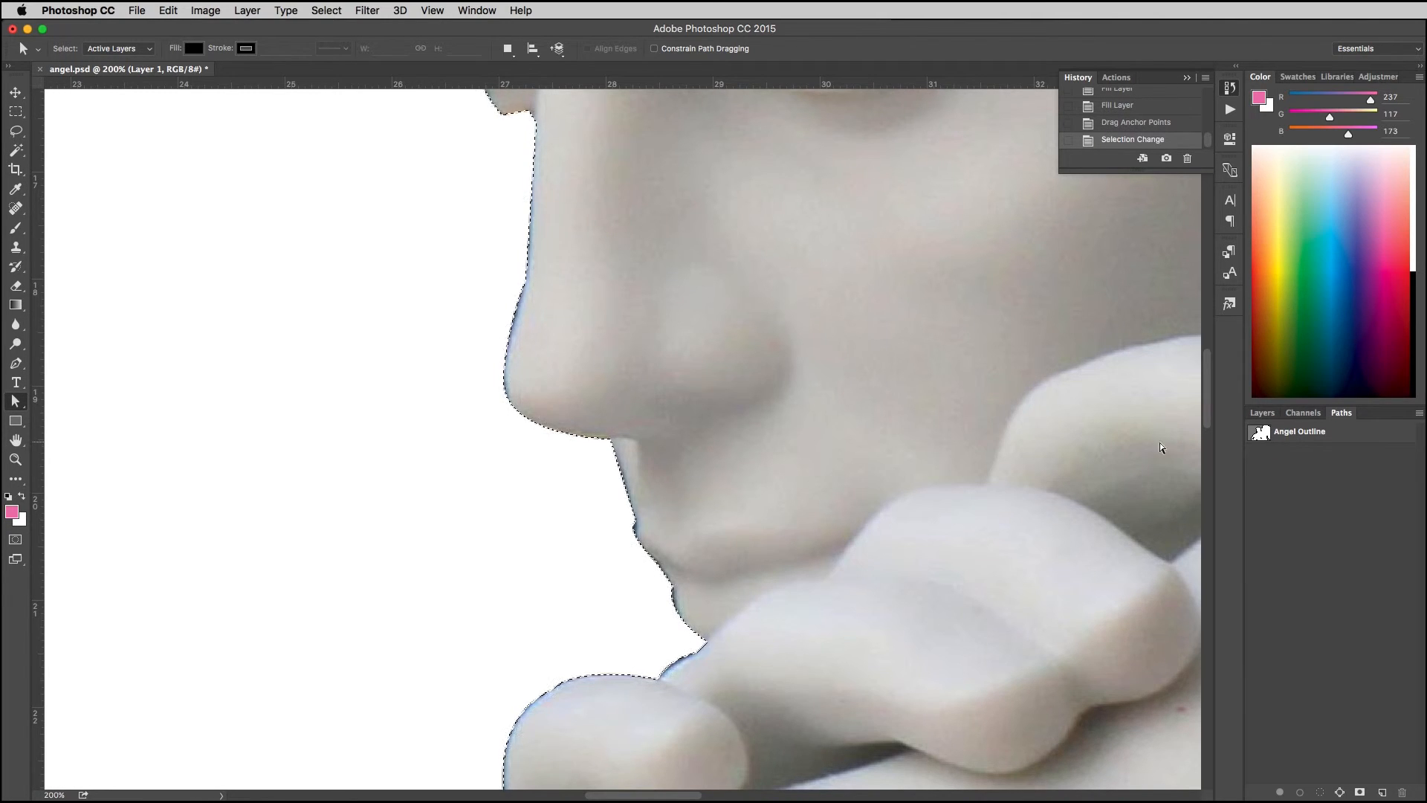
Step: Contract the statue selection by 2 pixels without applying the effect at canvas bounds
{"action": "key", "text": "super+minus"}
{"action": "key", "text": "super+minus"}
{"action": "key", "text": "super+minus"}
{"action": "key", "text": "super+minus"}
{"action": "key", "text": "super+minus"}
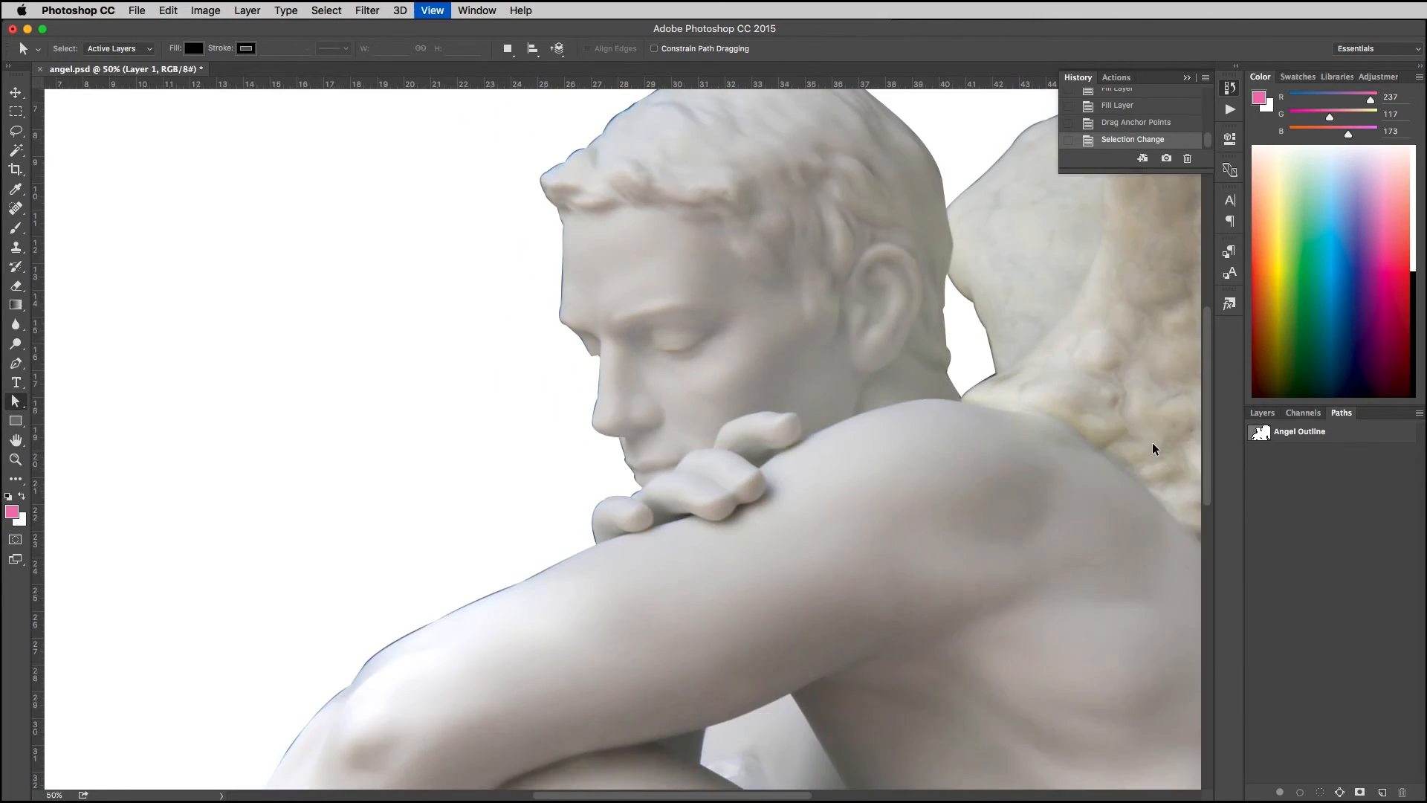
{"action": "key", "text": "super+minus"}
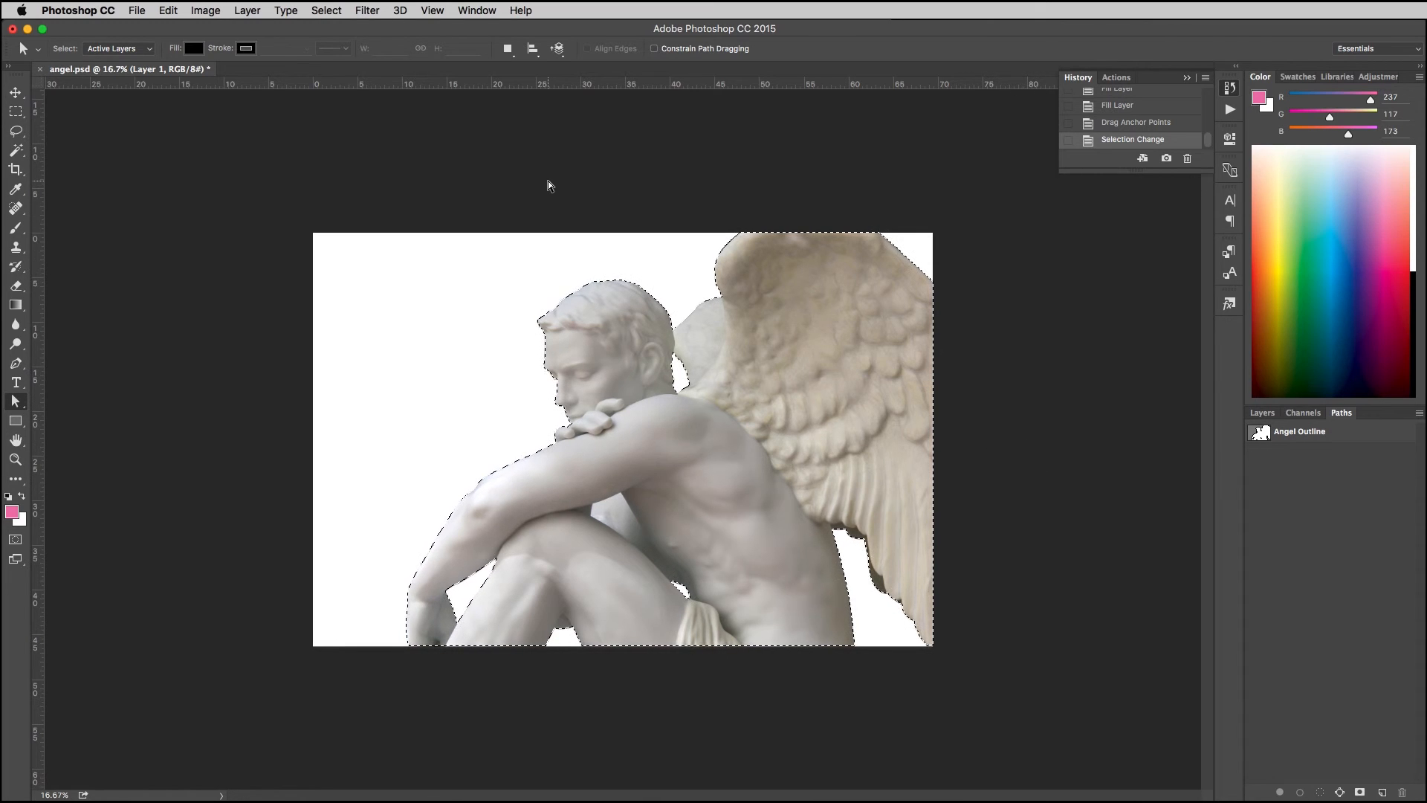
{"action": "left_click", "coordinate": [327, 11]}
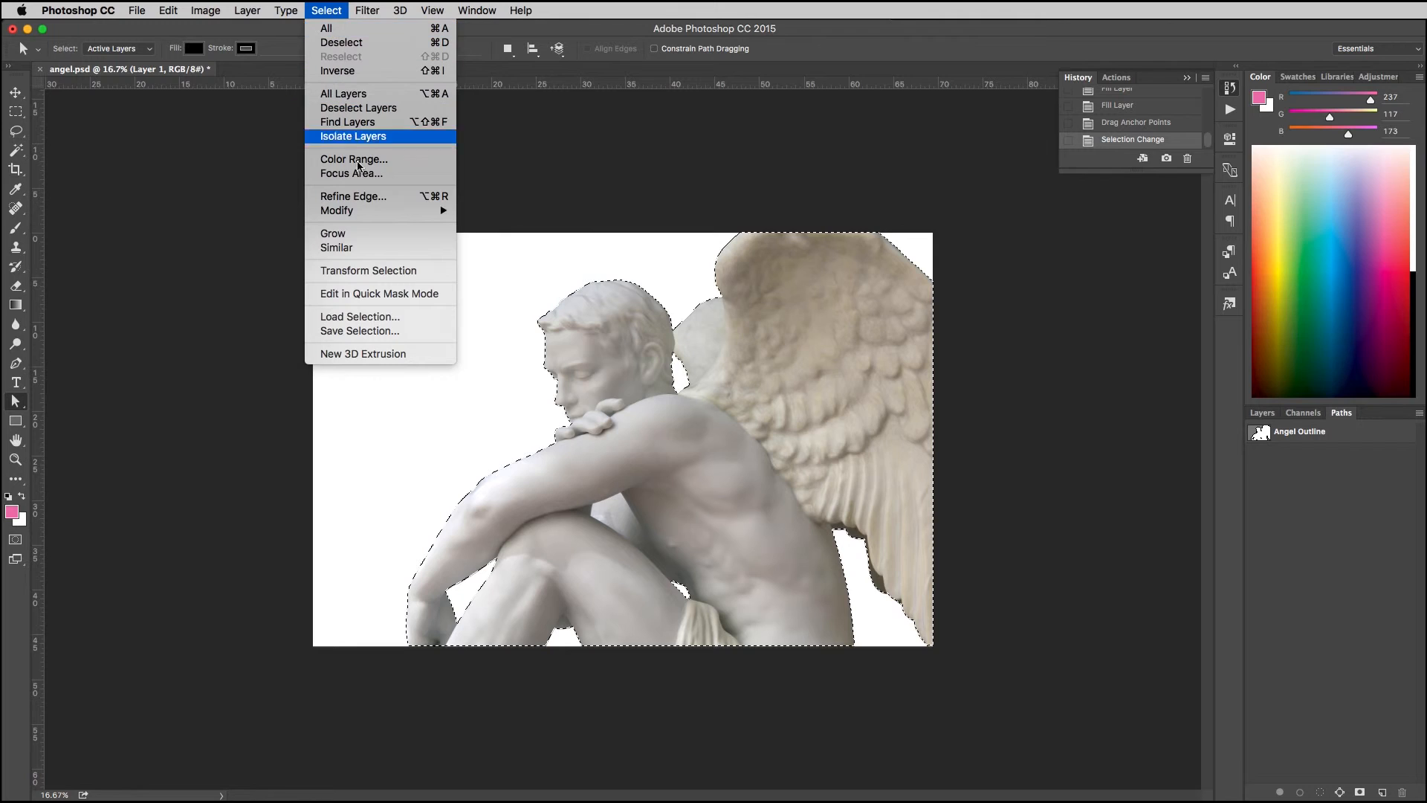
{"action": "mouse_move", "coordinate": [380, 212]}
{"action": "left_click", "coordinate": [512, 252]}
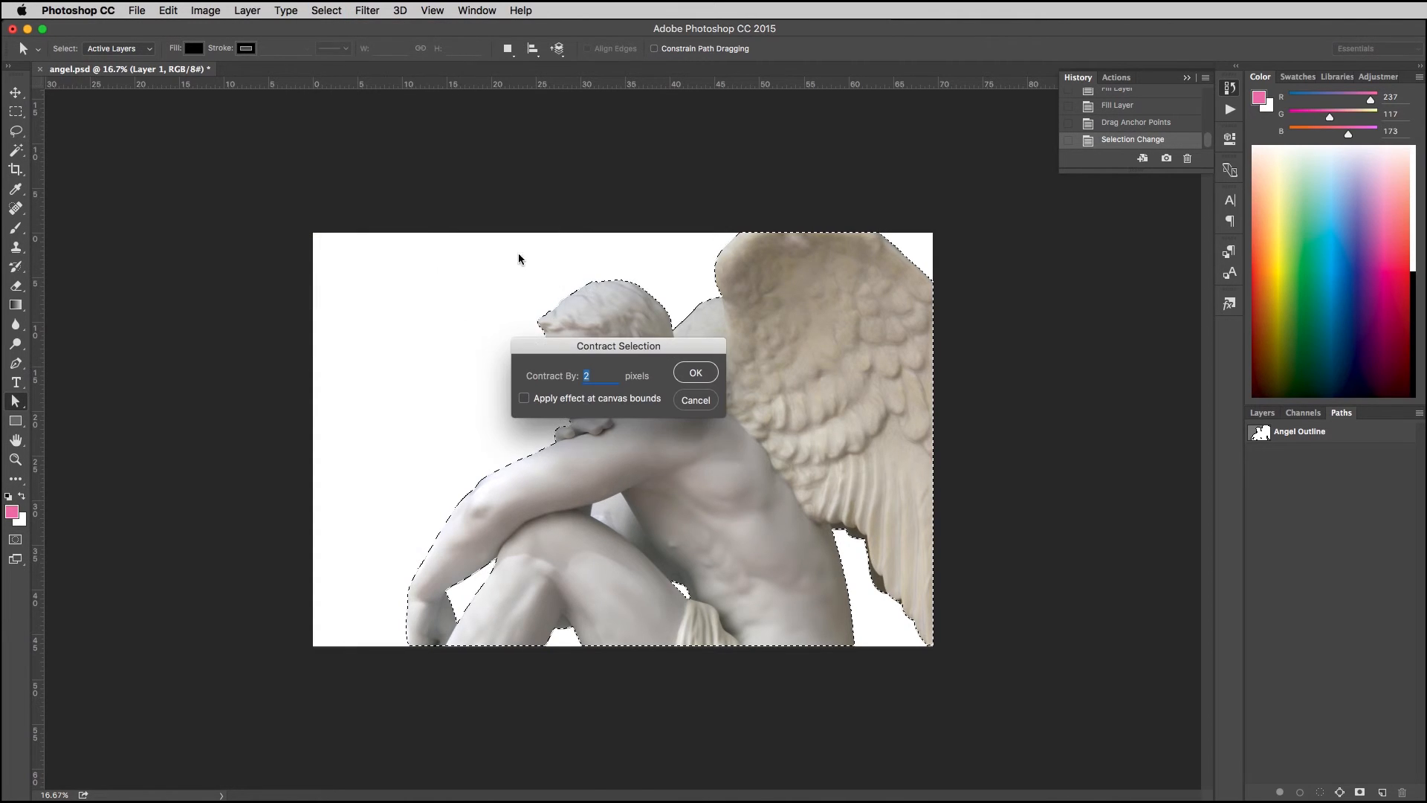
{"action": "left_click", "coordinate": [696, 372]}
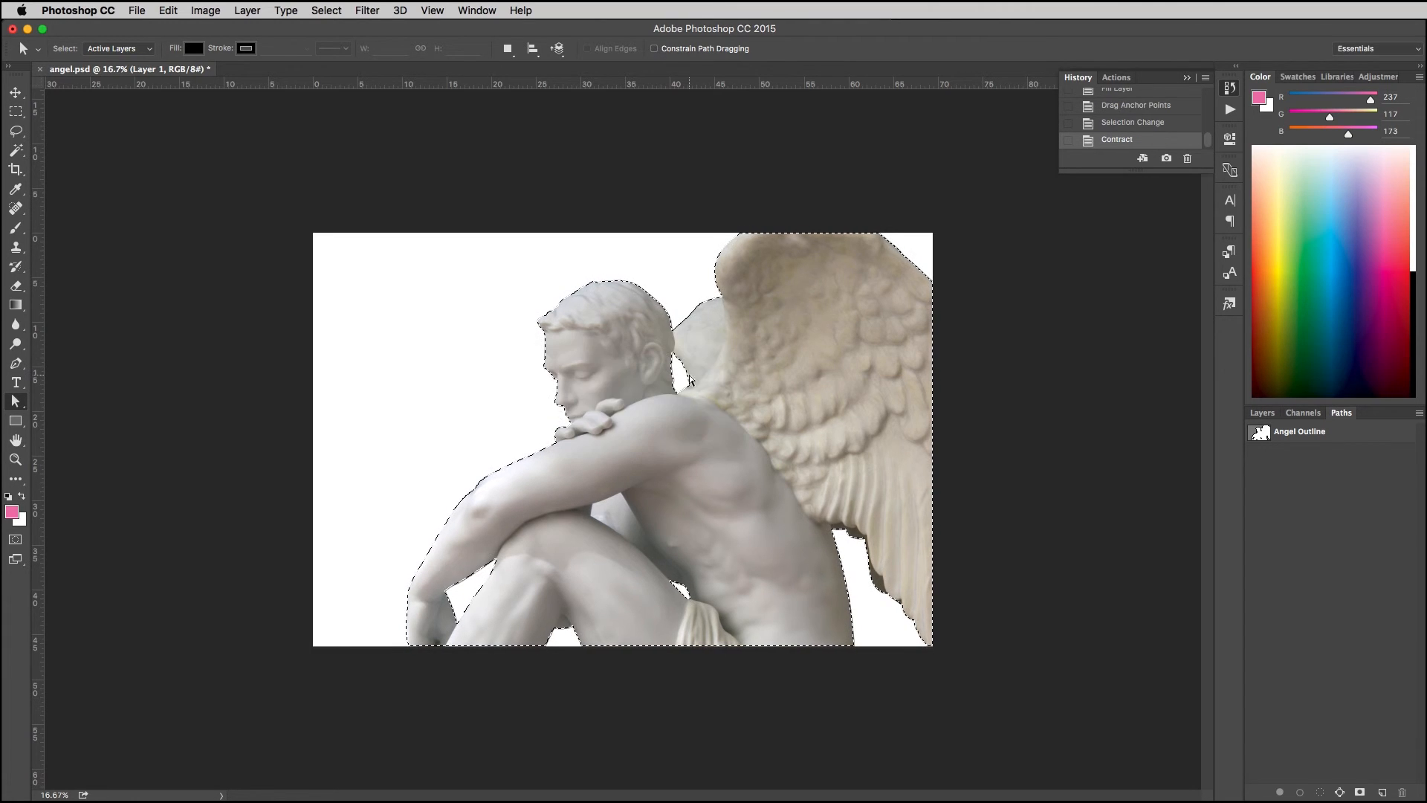
Step: Try clearing the contents of the contracted selection while inspecting its edge along the face at 200%, then undo the clearing
{"action": "key", "text": "super+plus"}
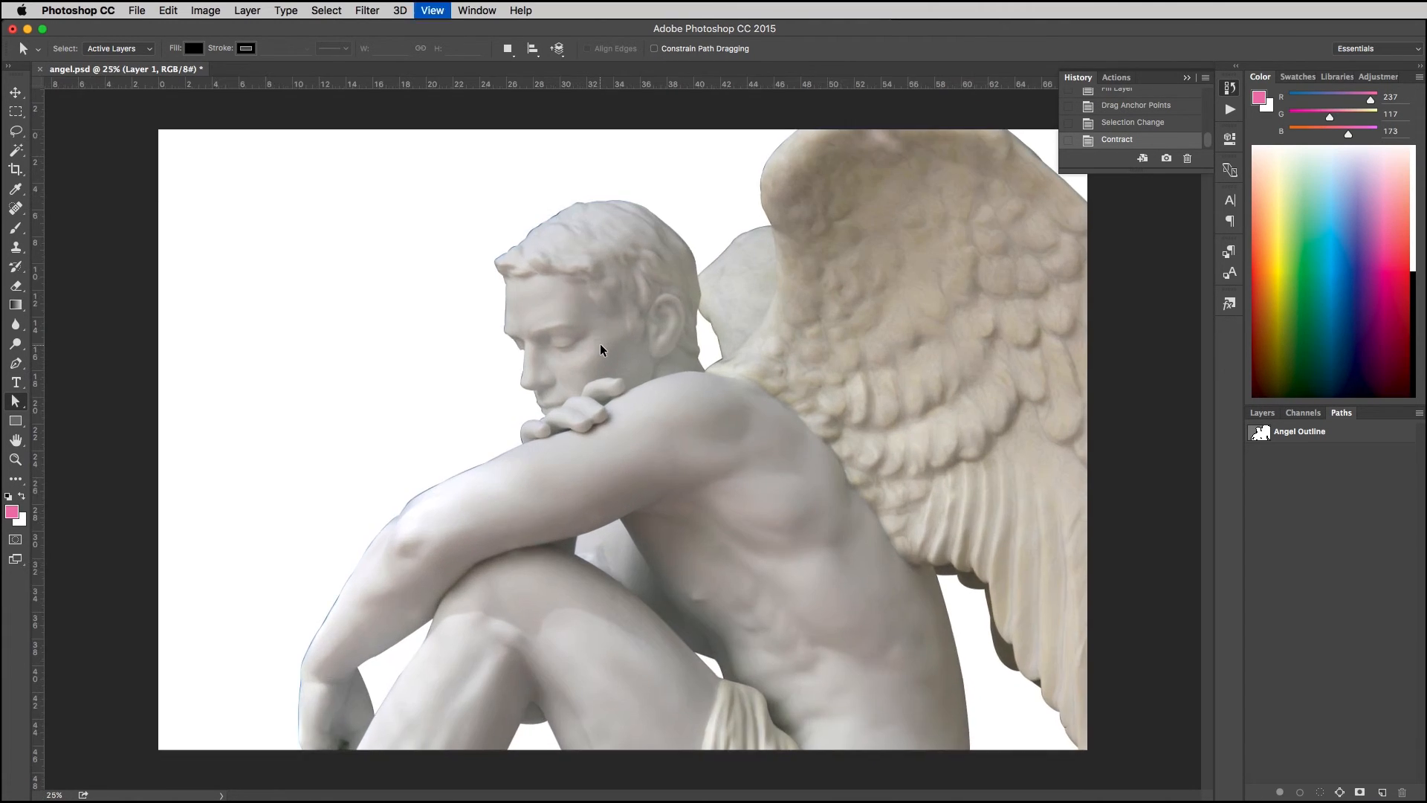
{"action": "key", "text": "super+plus"}
{"action": "key", "text": "super+plus"}
{"action": "key", "text": "super+plus"}
{"action": "left_click_drag", "start_coordinate": [461, 368], "coordinate": [641, 420]}
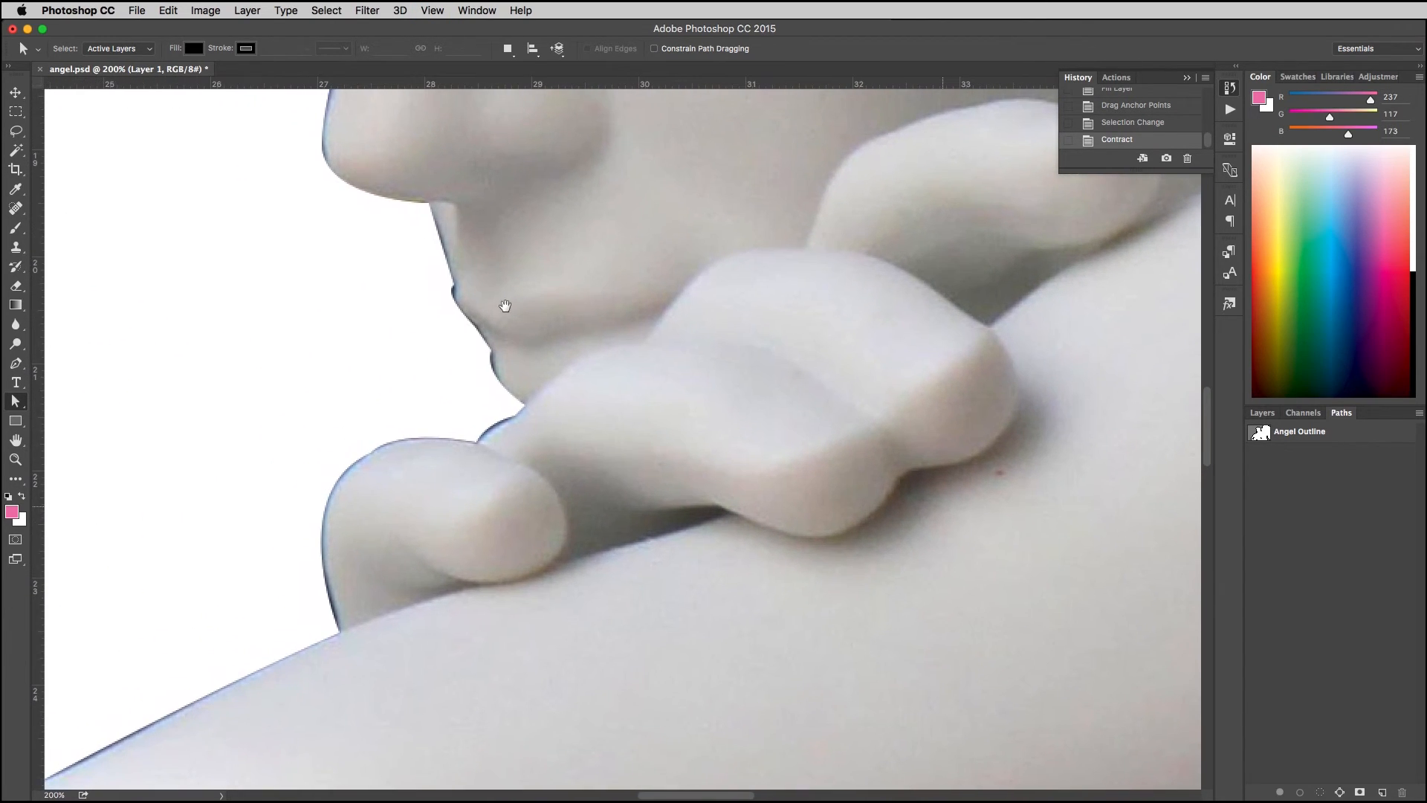
{"action": "left_click_drag", "start_coordinate": [493, 204], "coordinate": [504, 292]}
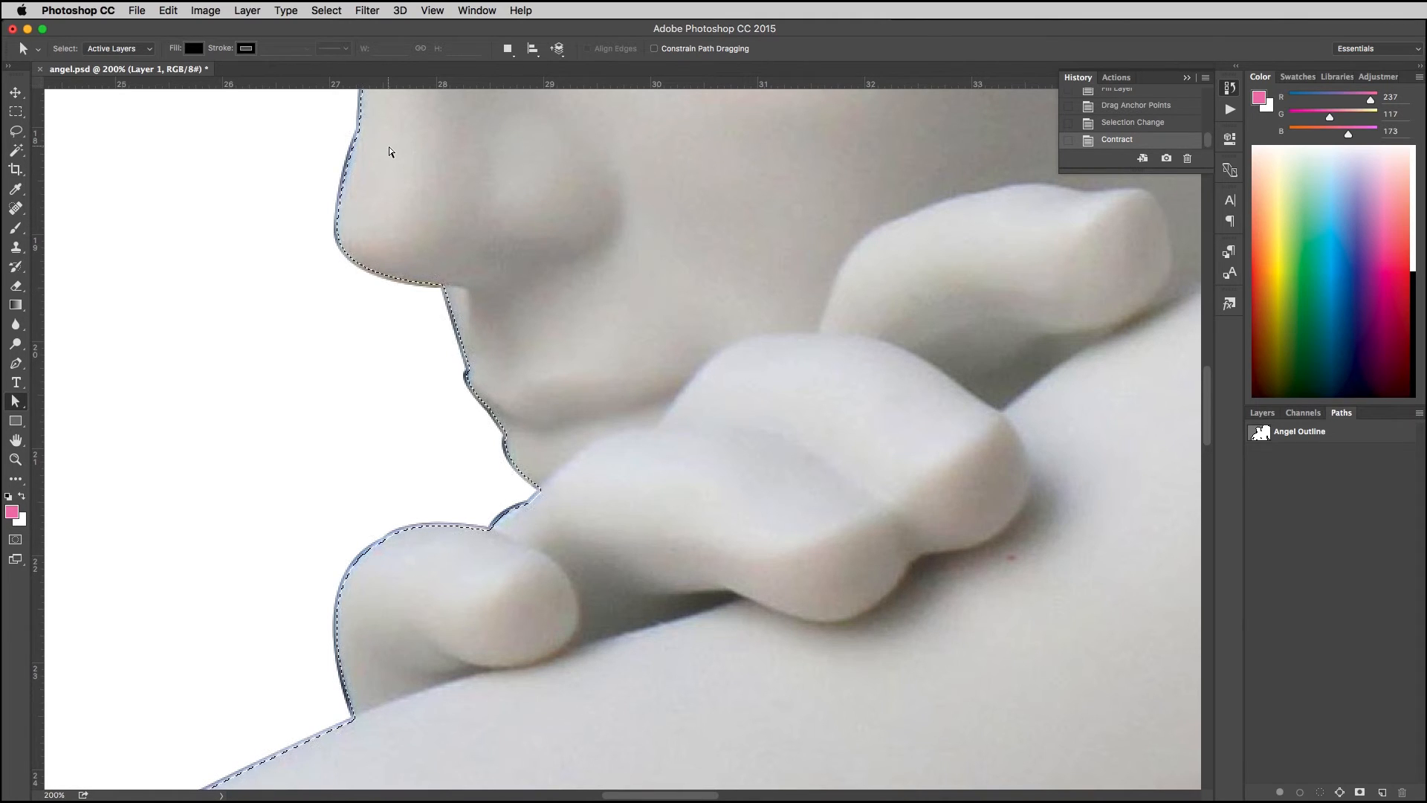
{"action": "key", "text": "Delete"}
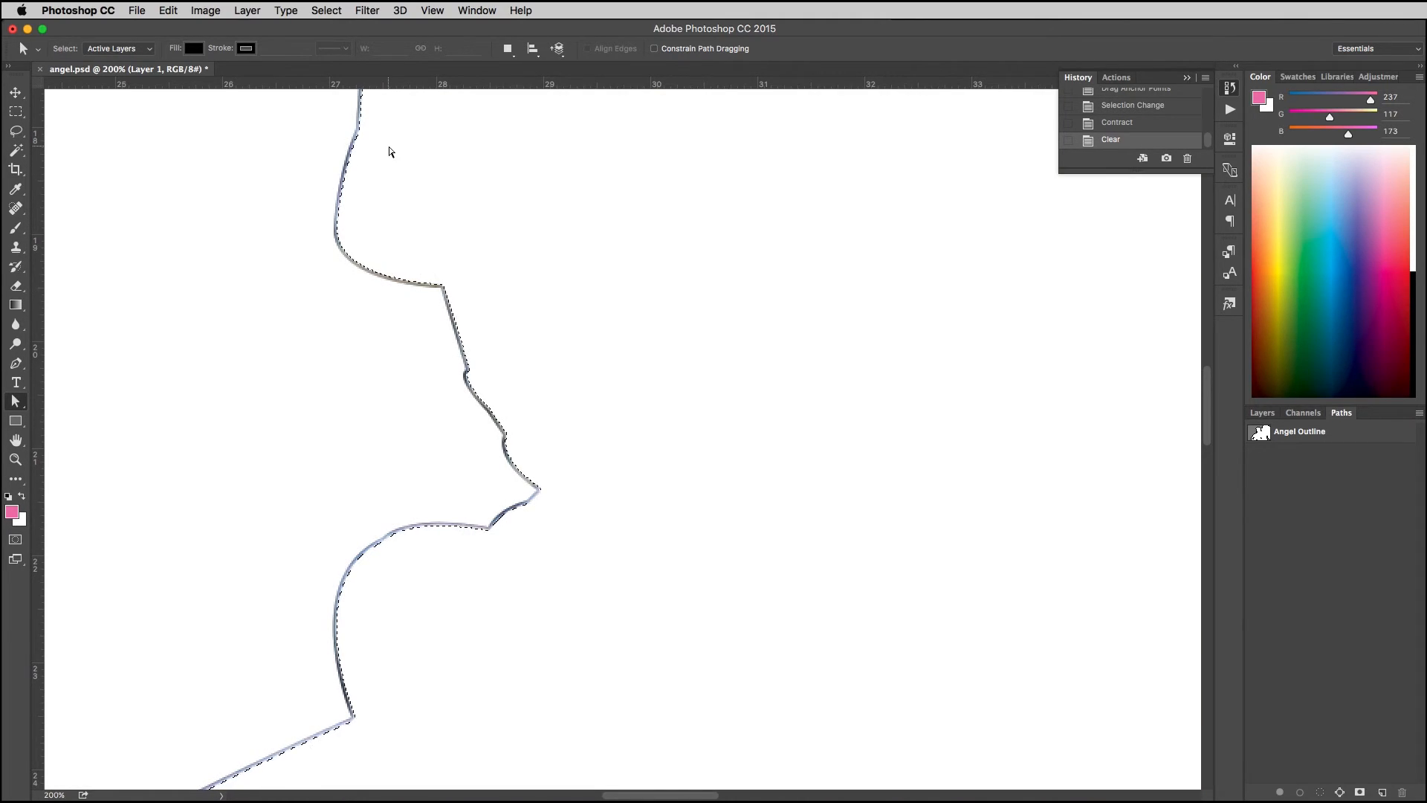
{"action": "key", "text": "ctrl+d"}
{"action": "key", "text": "ctrl+alt+z"}
{"action": "key", "text": "ctrl+alt+z"}
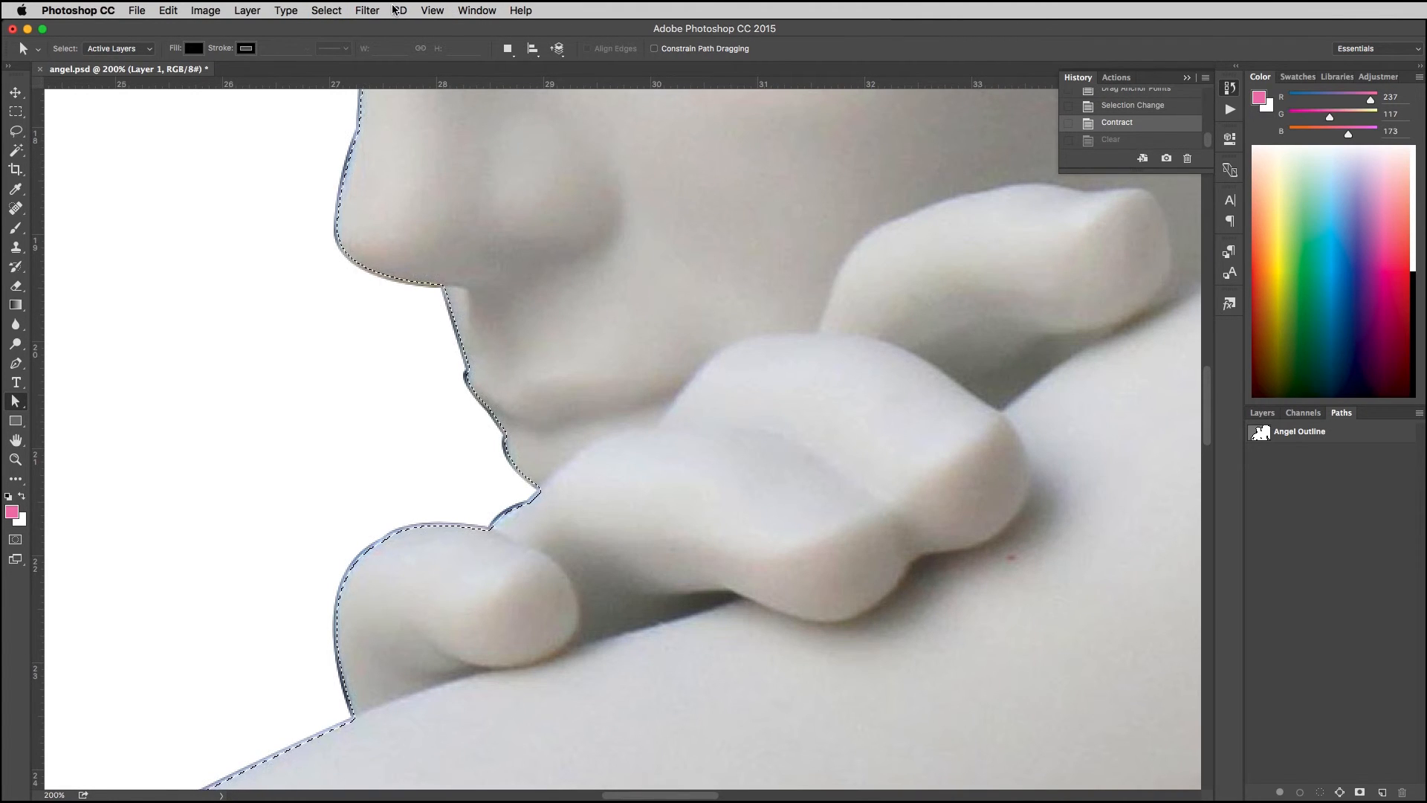
Step: Invert the contracted selection so it covers the area around the statue, and view the whole image at 25%
{"action": "left_click", "coordinate": [327, 10]}
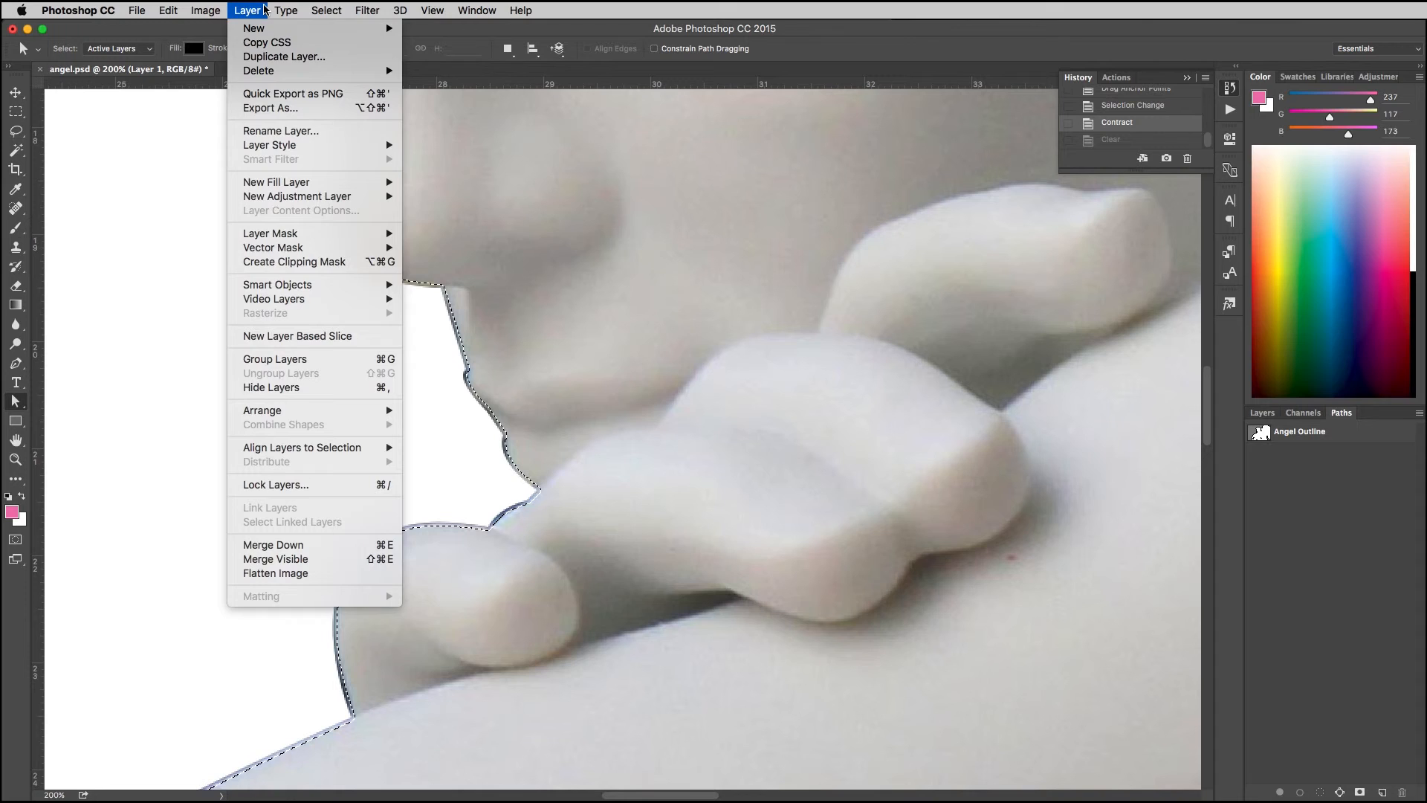
{"action": "mouse_move", "coordinate": [327, 11]}
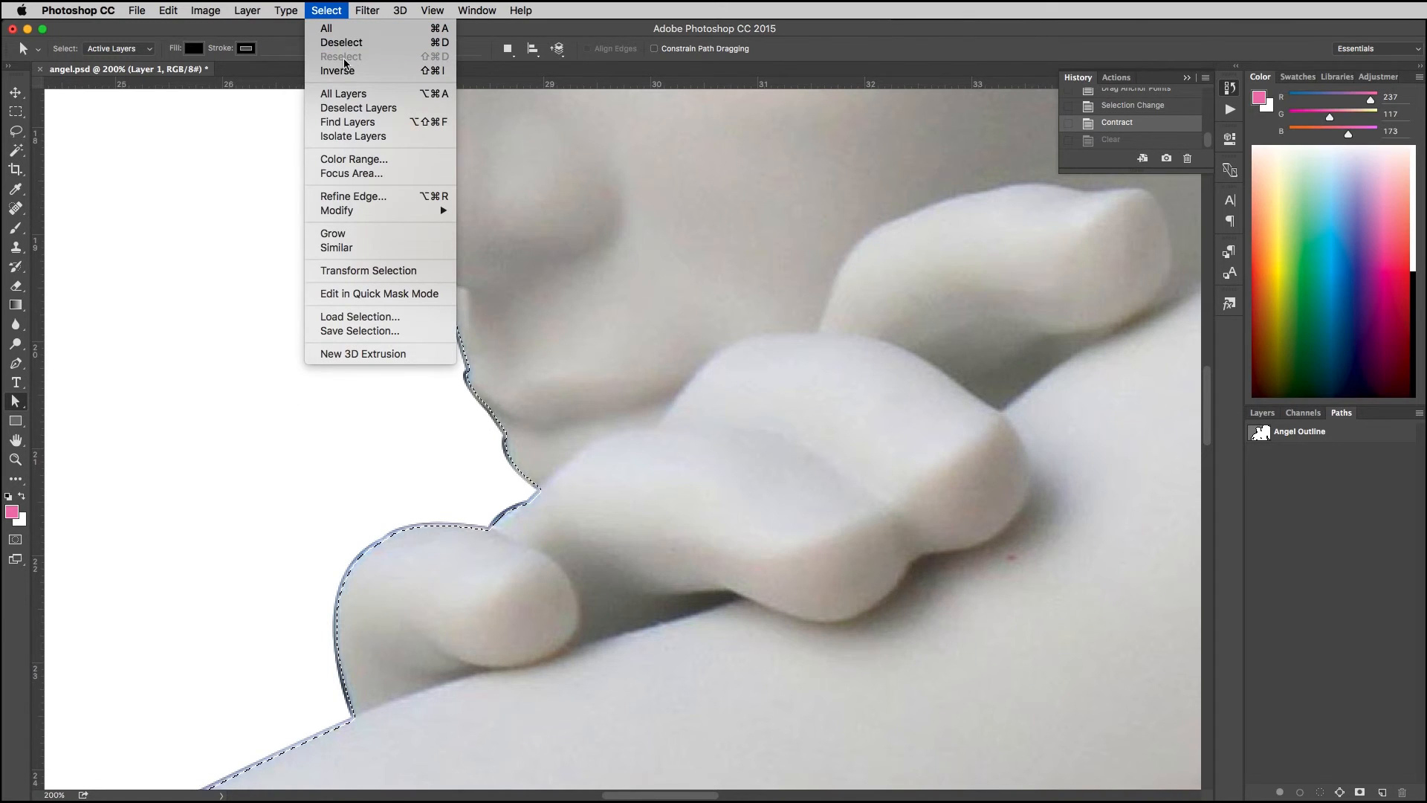
{"action": "left_click", "coordinate": [344, 78]}
{"action": "key", "text": "super+minus"}
{"action": "key", "text": "super+minus"}
{"action": "key", "text": "super+minus"}
{"action": "key", "text": "super+minus"}
{"action": "key", "text": "super+minus"}
{"action": "key", "text": "super+minus"}
{"action": "key", "text": "super+minus"}
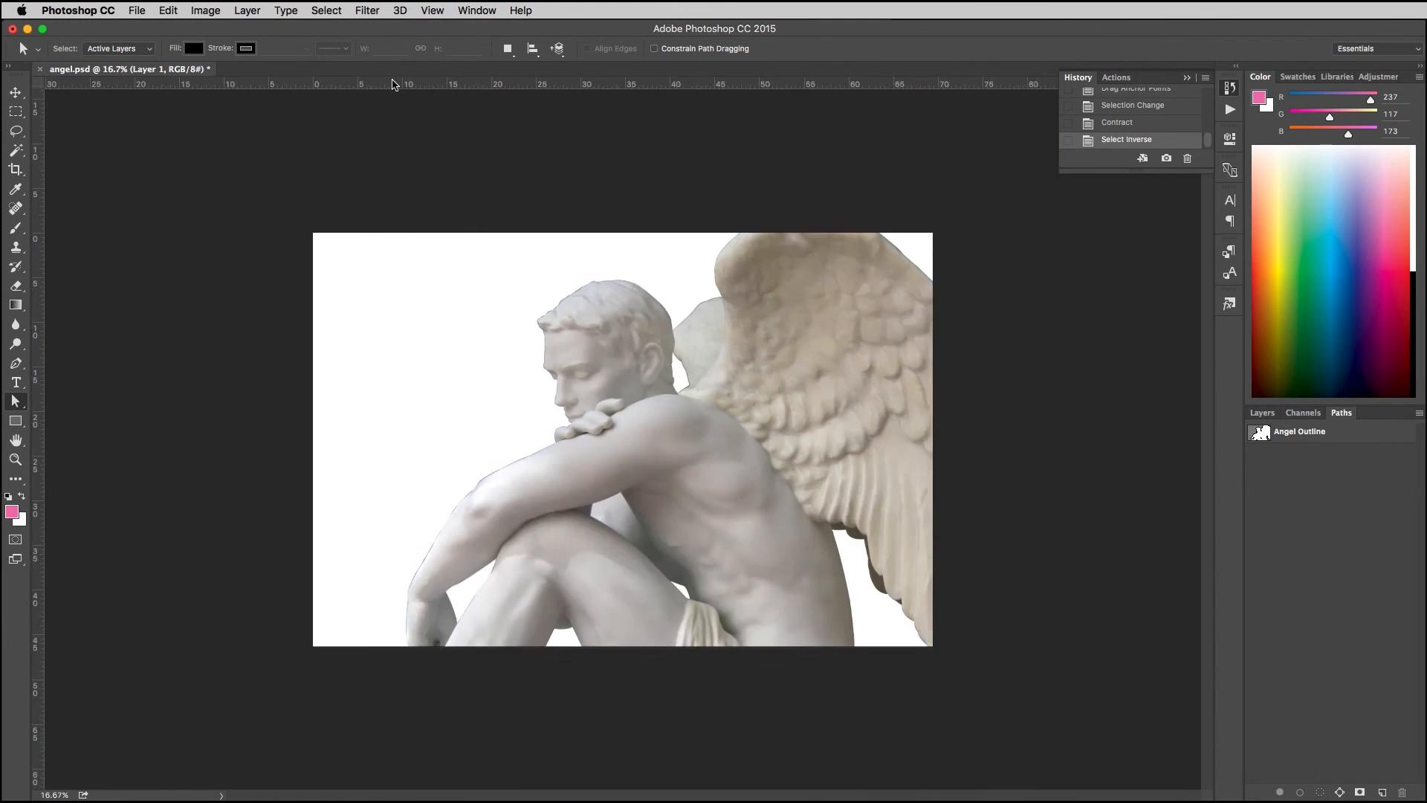
{"action": "key", "text": "super+plus"}
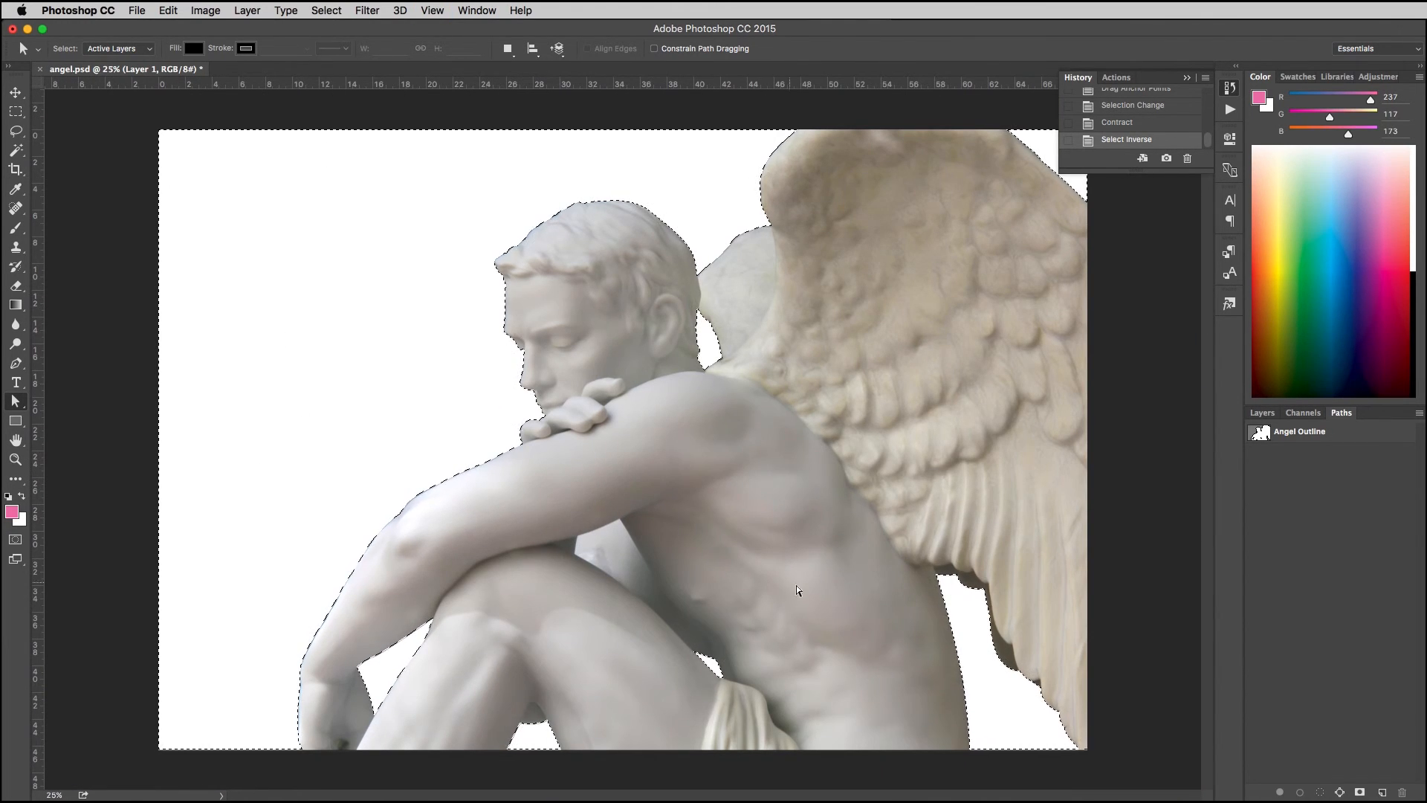
Step: Hide Layer 2 and the Background, delete the selected fringe around the statue on Layer 1, and deselect
{"action": "left_click", "coordinate": [1262, 412]}
{"action": "left_click_drag", "start_coordinate": [1257, 516], "coordinate": [1254, 563]}
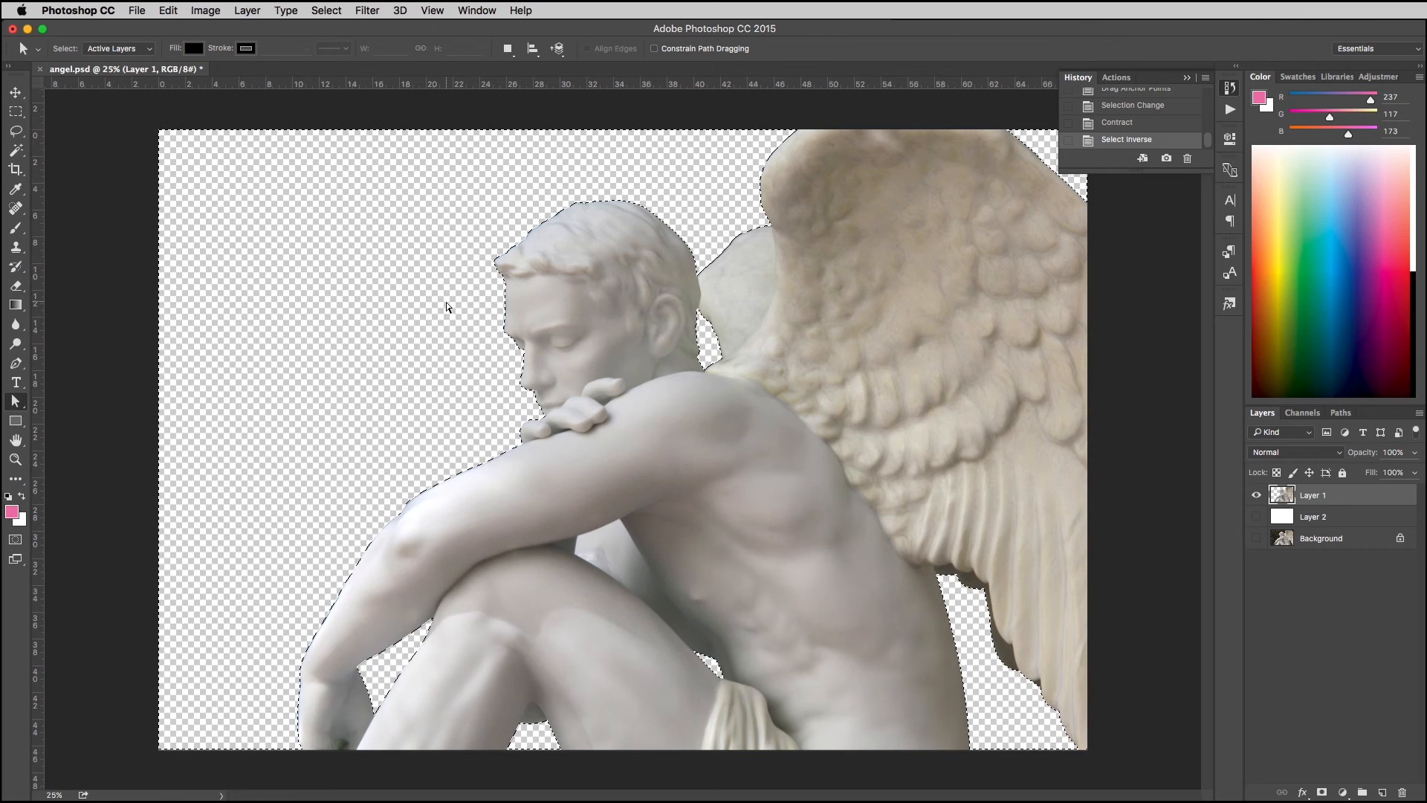
{"action": "key", "text": "Delete"}
{"action": "key", "text": "cmd+d"}
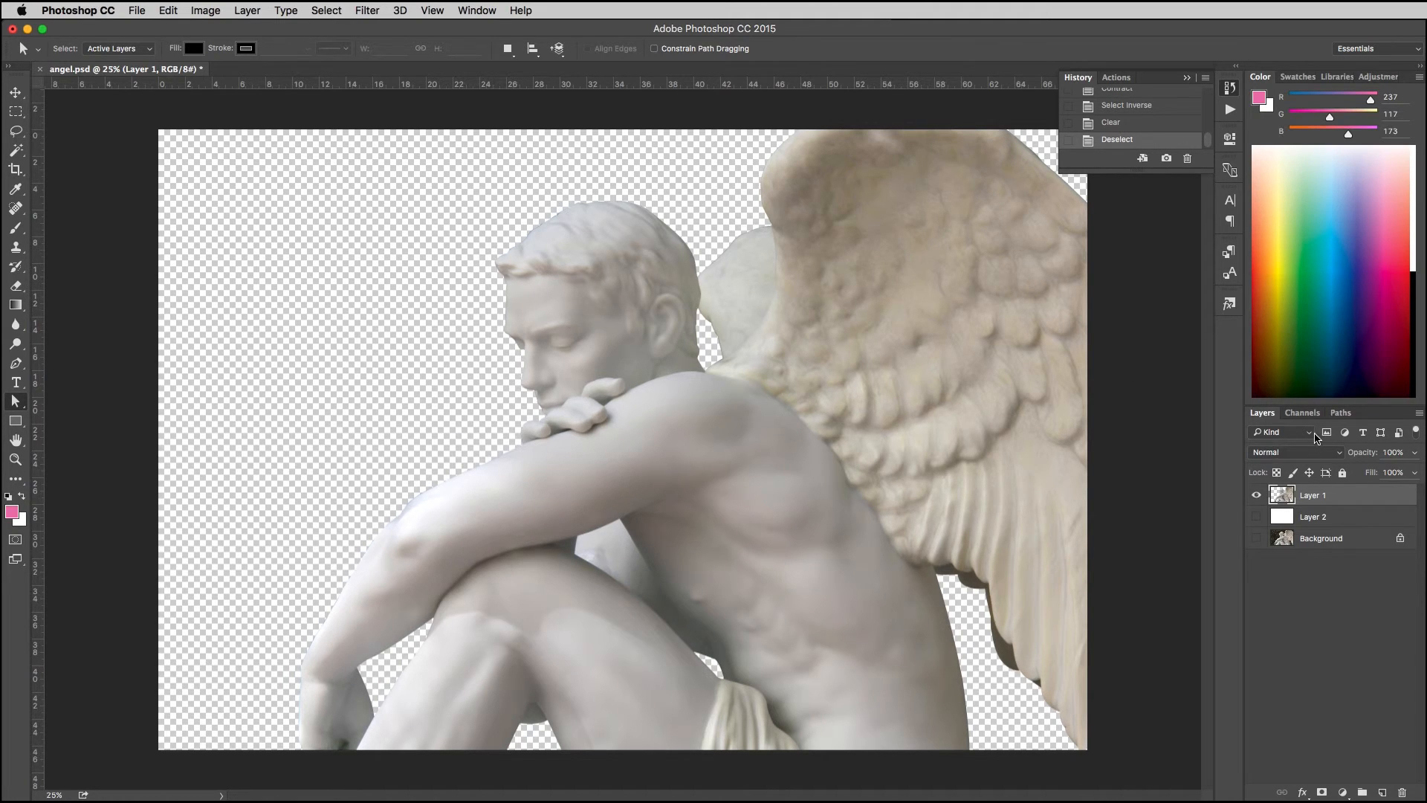
Step: Activate the Angel Outline path and show the white Layer 2 behind the statue
{"action": "left_click", "coordinate": [1341, 412]}
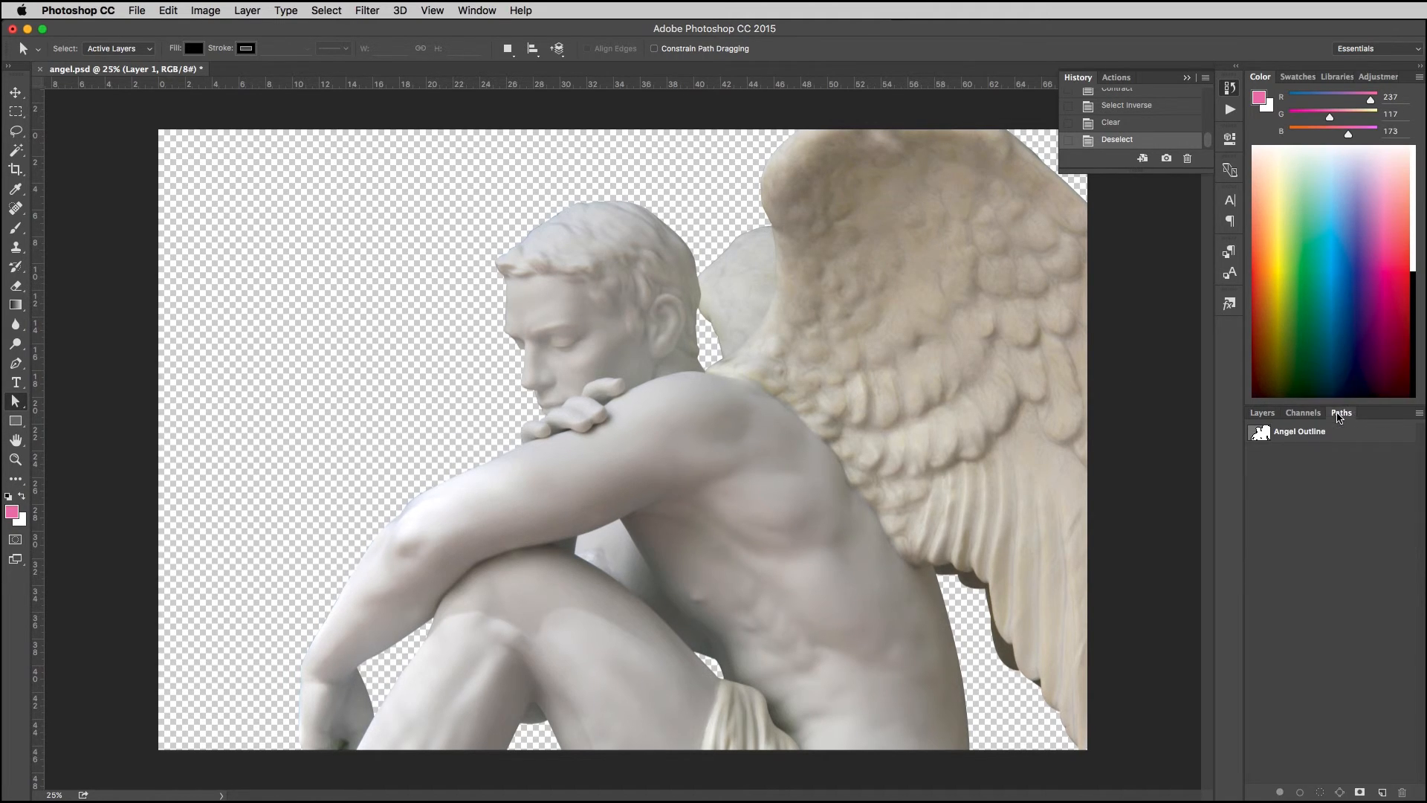
{"action": "left_click", "coordinate": [1279, 437]}
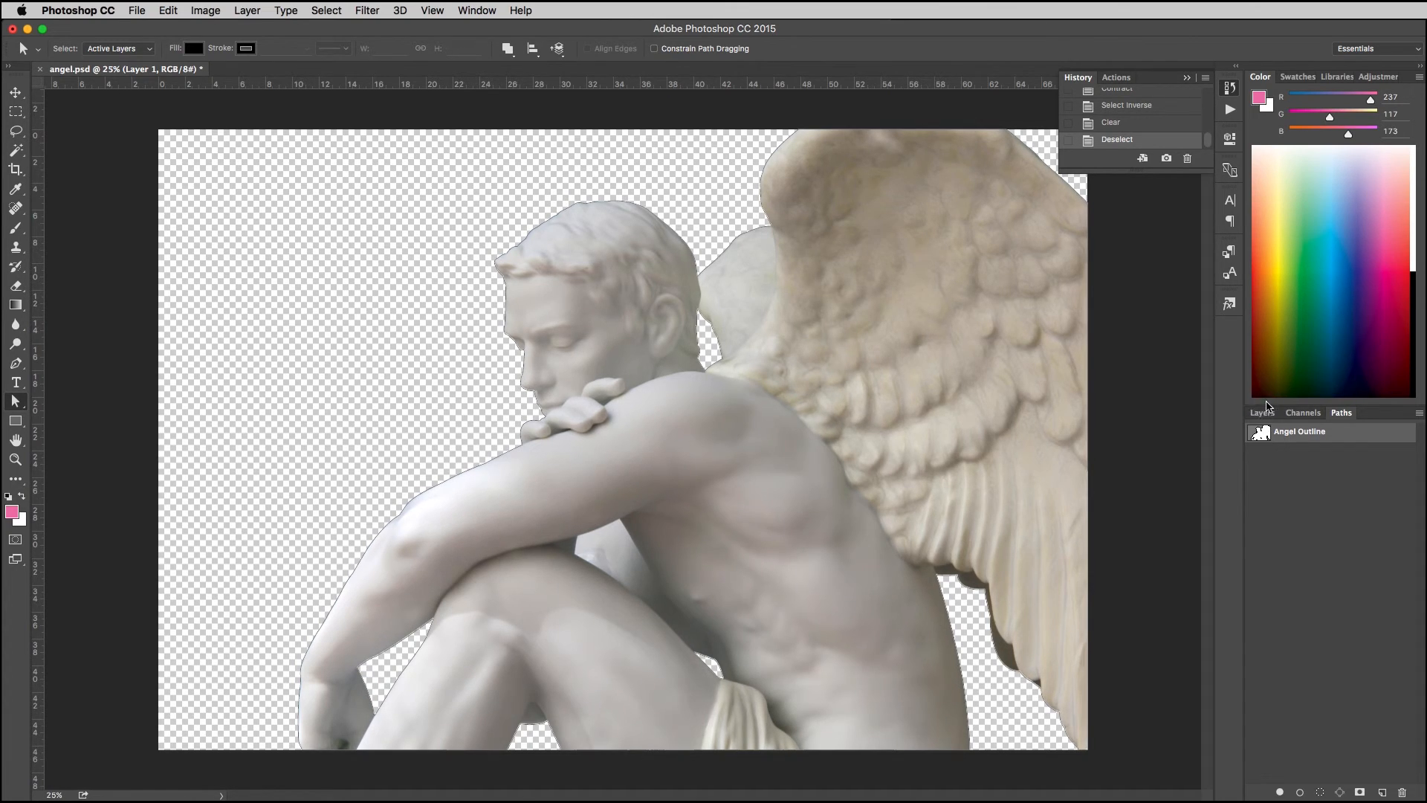
{"action": "left_click", "coordinate": [1261, 415]}
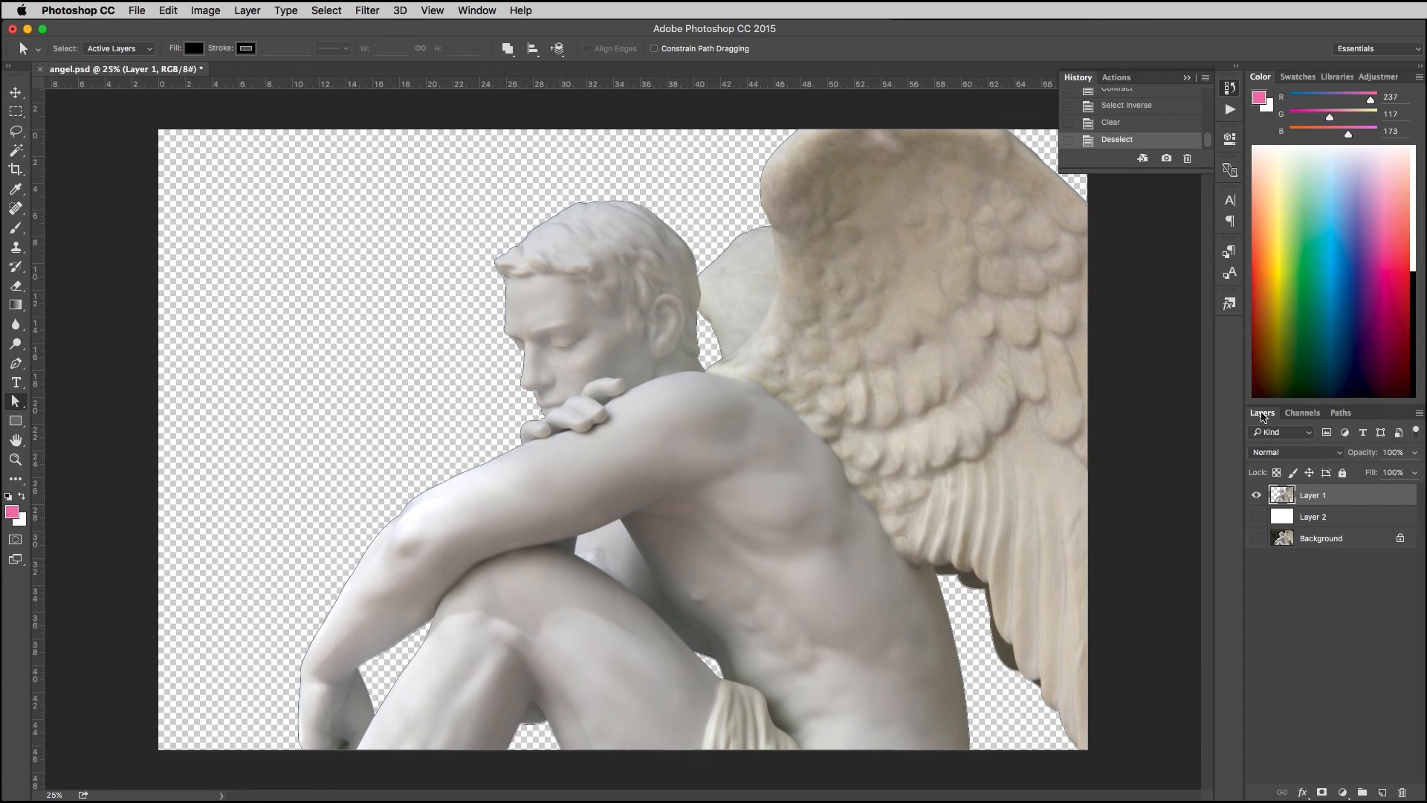
{"action": "left_click", "coordinate": [1256, 518]}
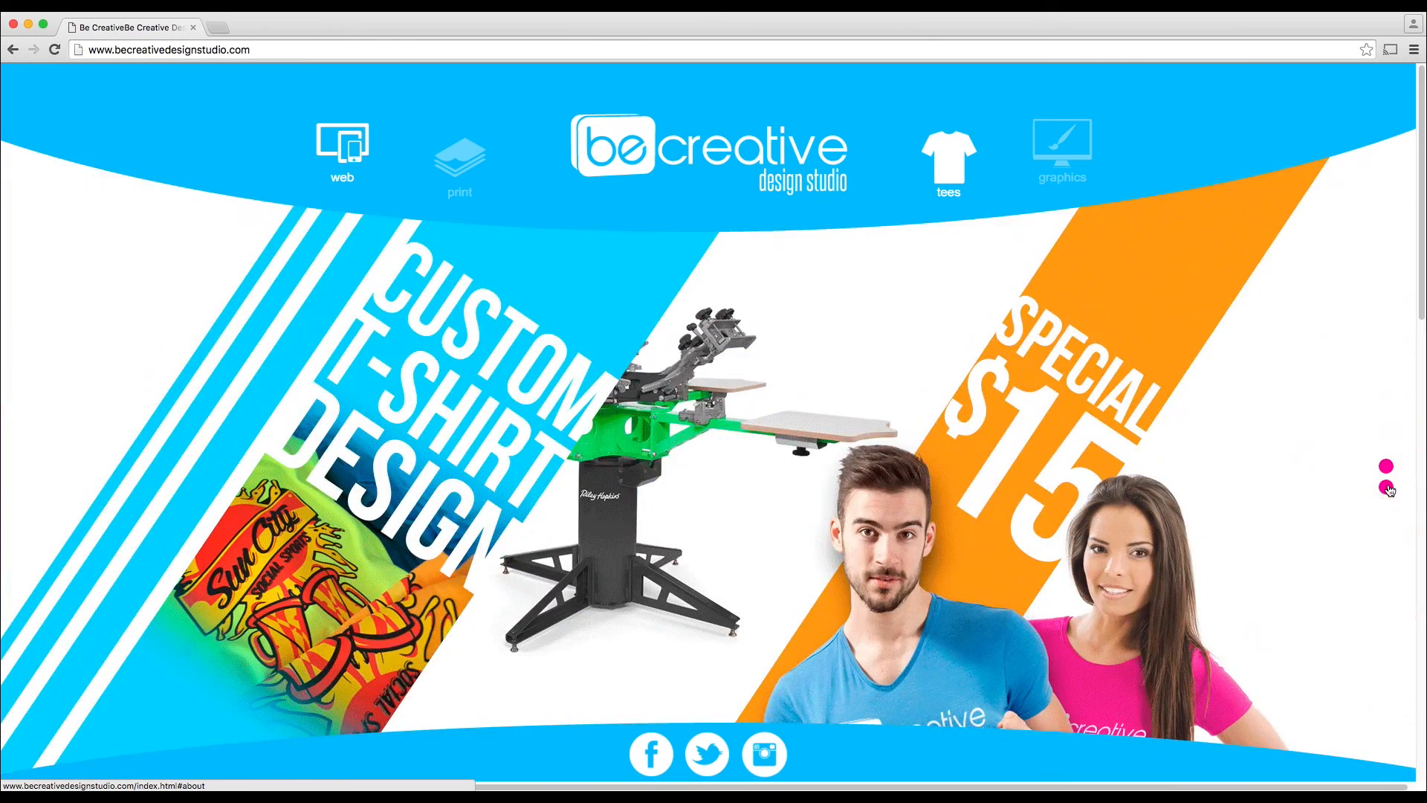
Step: In the web browser, look through the Be Creative Design Studio site's about section, tee pricing and available shirt colors
{"action": "left_click", "coordinate": [1386, 487]}
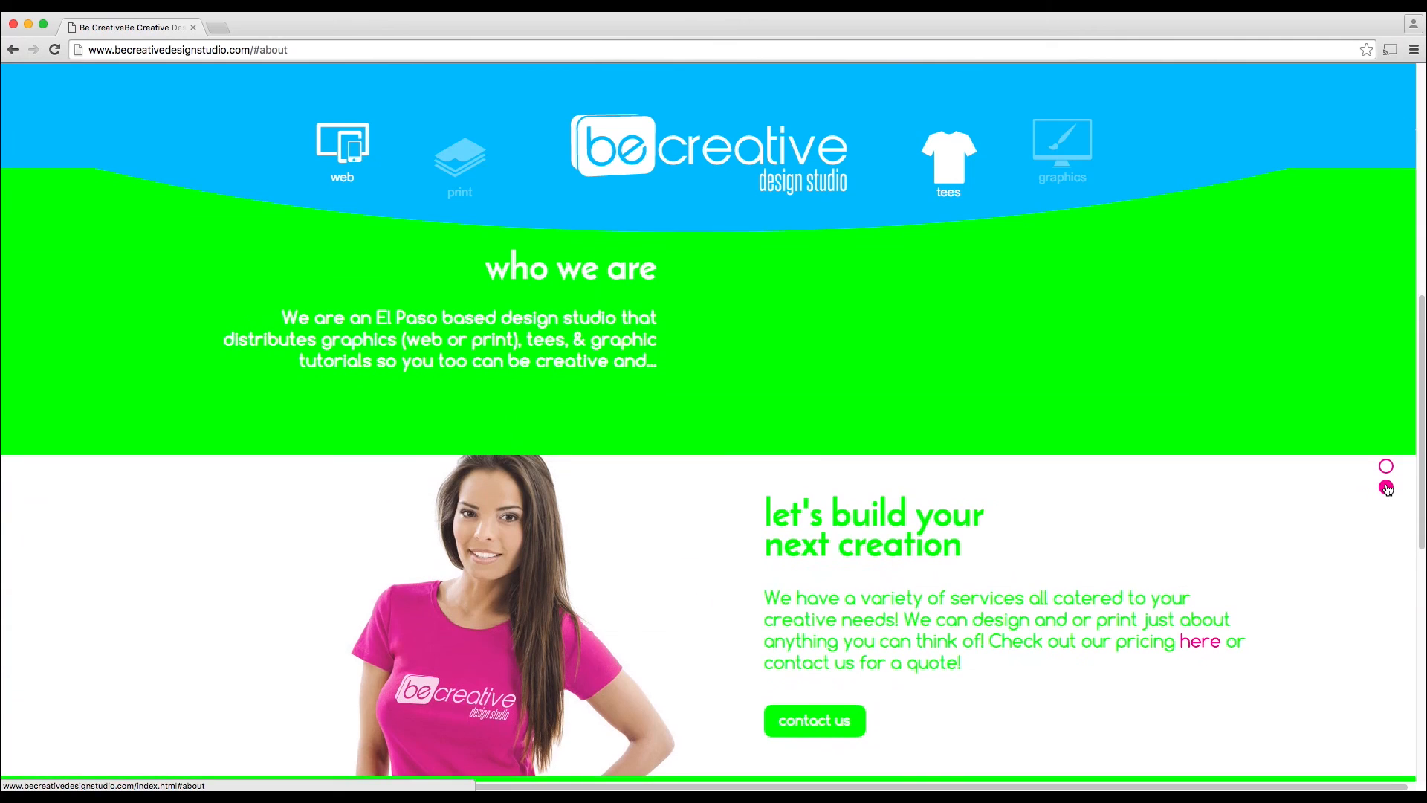
{"action": "scroll", "coordinate": [586, 587], "scroll_direction": "down", "scroll_amount": 6}
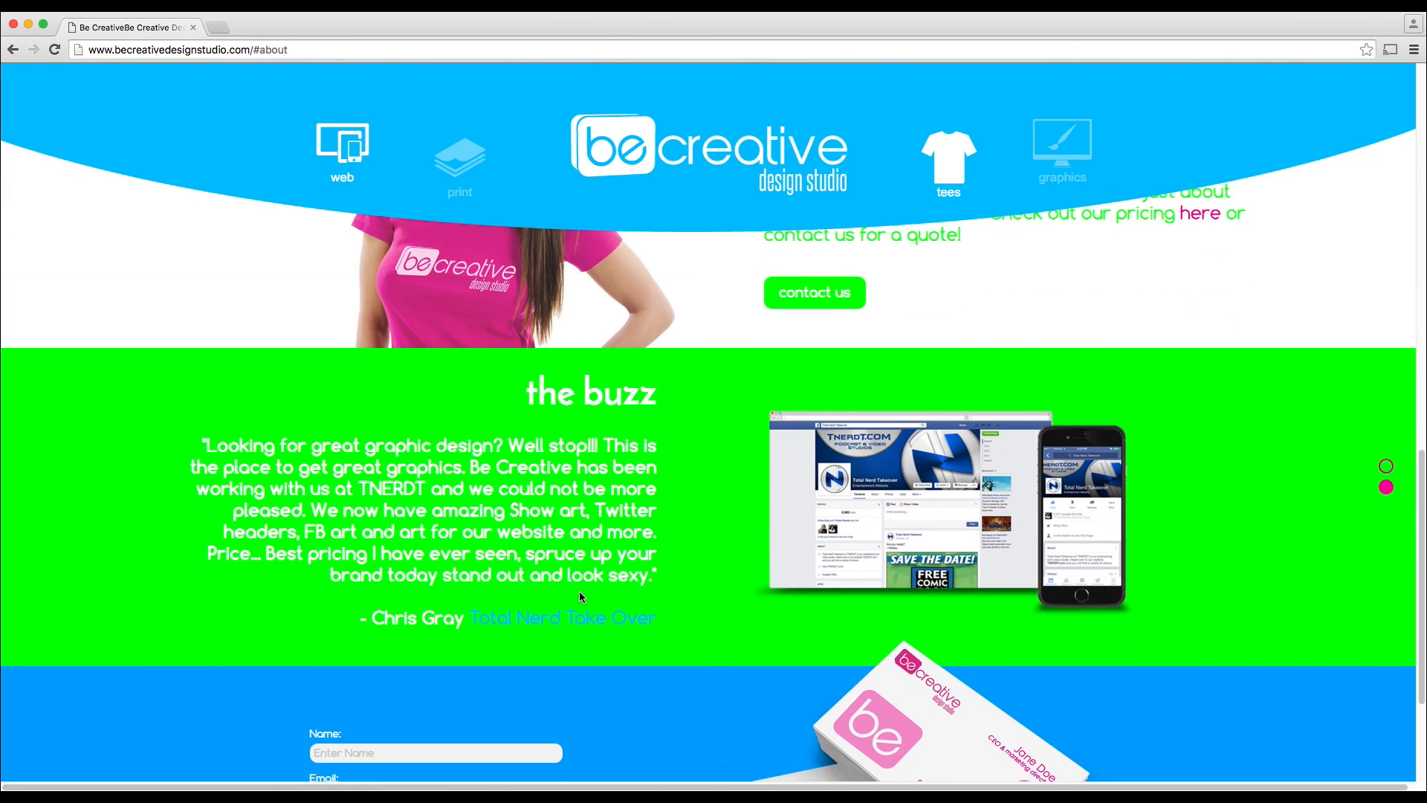
{"action": "scroll", "coordinate": [578, 591], "scroll_direction": "down", "scroll_amount": 3}
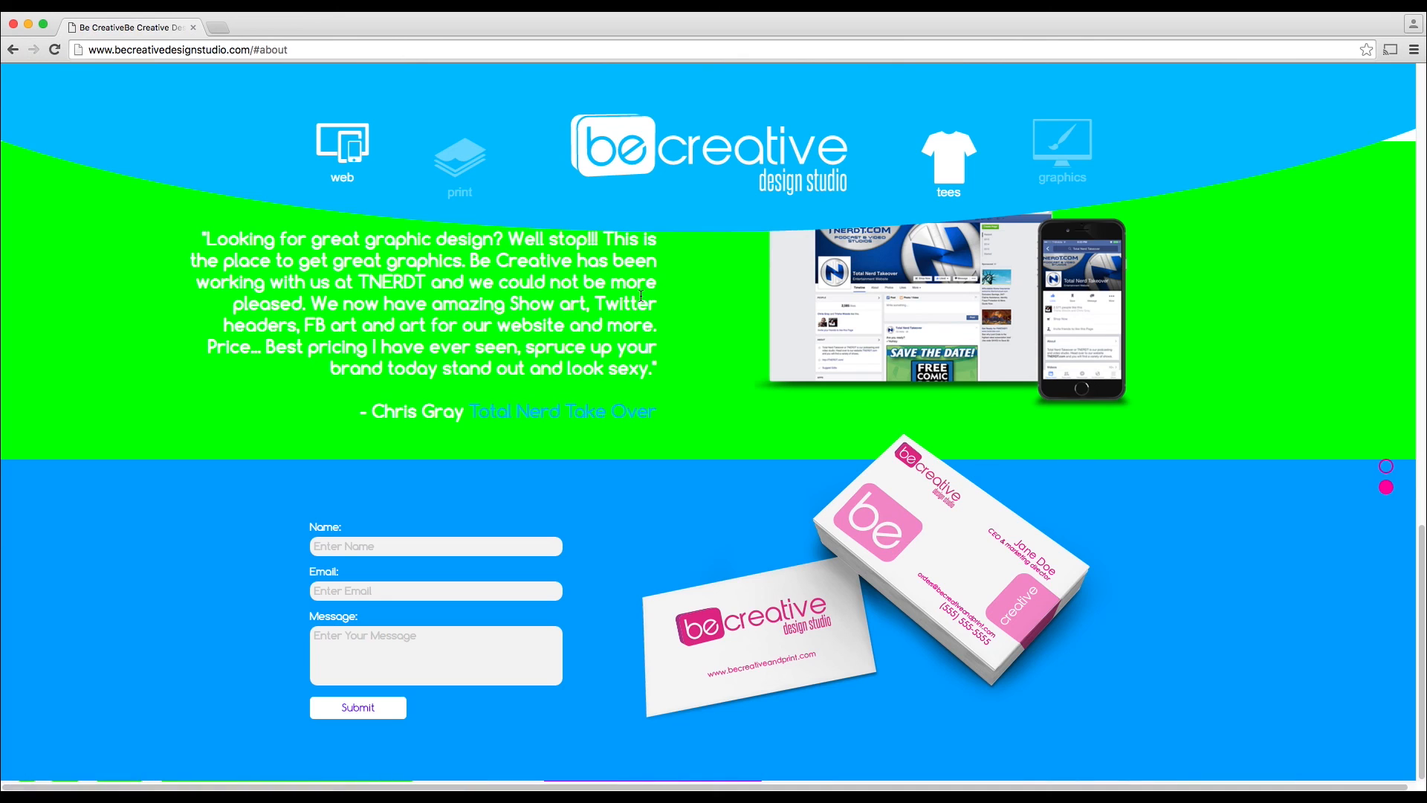
{"action": "left_click", "coordinate": [957, 191]}
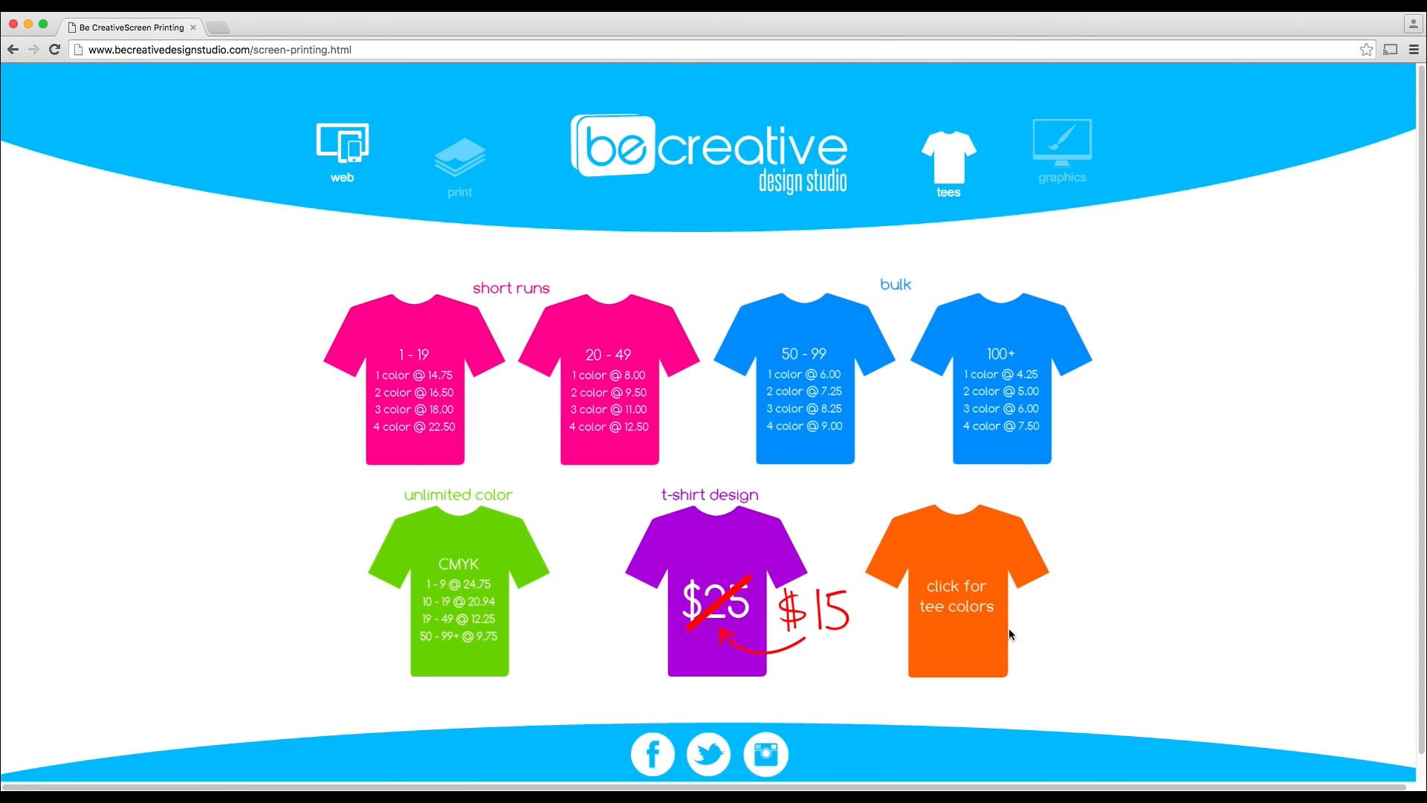
{"action": "left_click", "coordinate": [945, 599]}
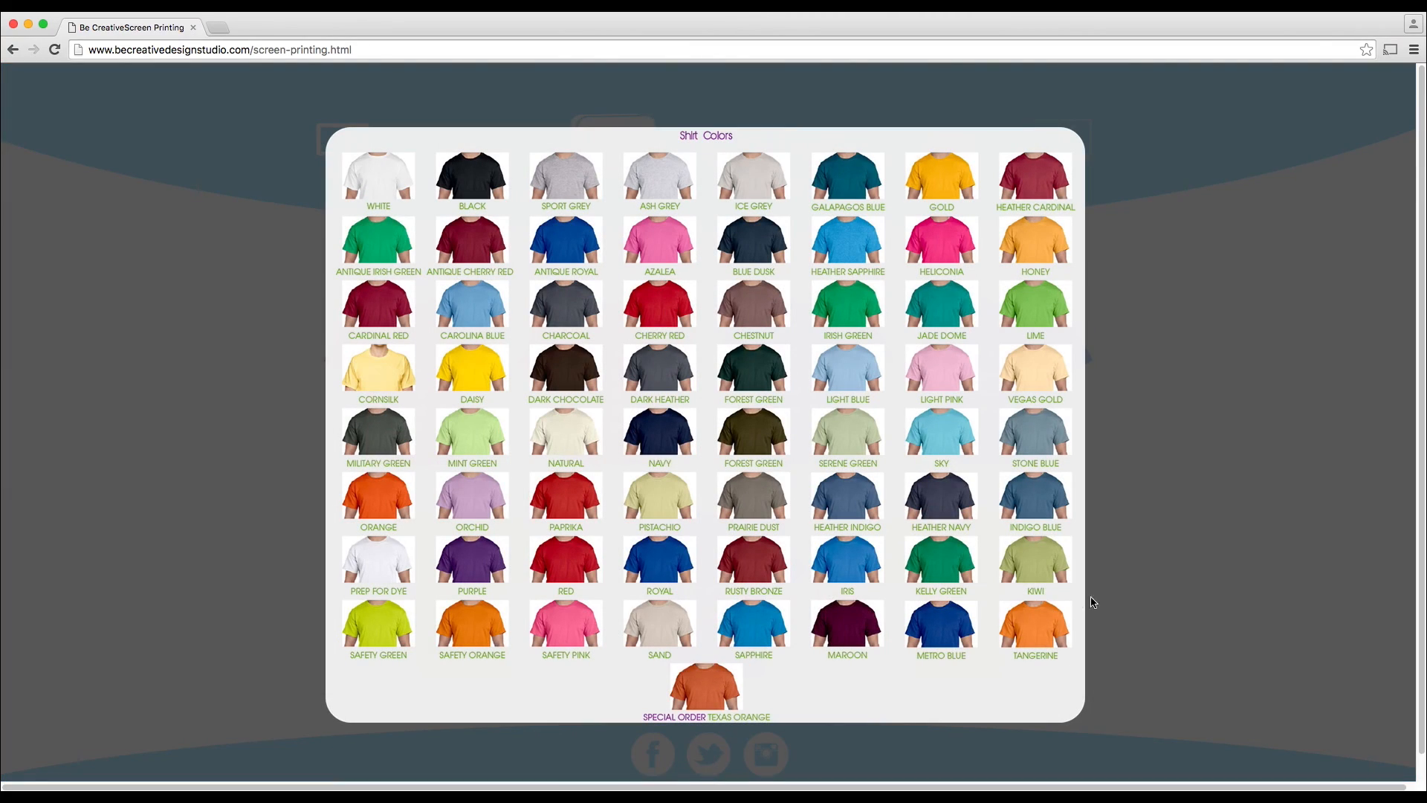
{"action": "left_click", "coordinate": [1126, 595]}
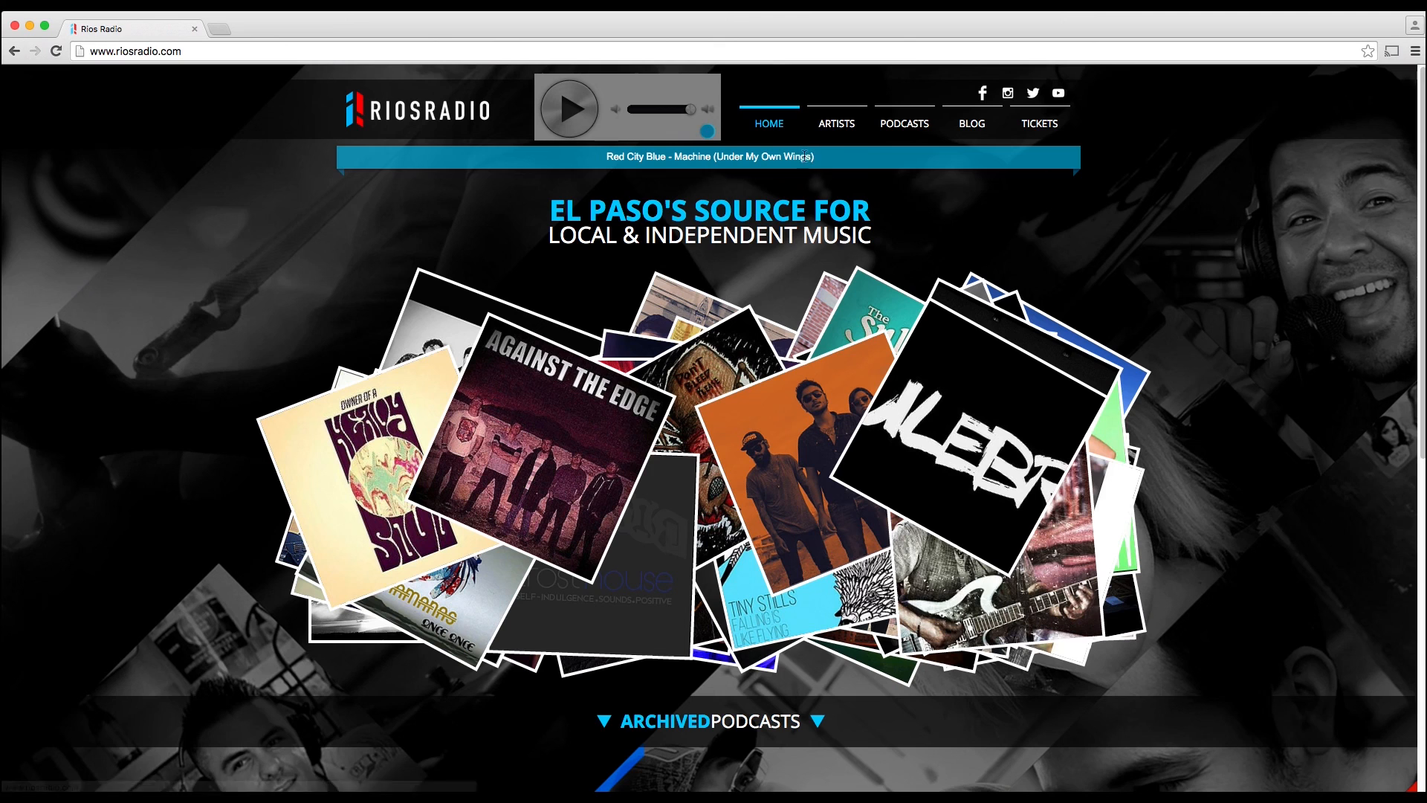
Step: Browse the Artists page of the Rios Radio site and open the Ghetto Tactx entry
{"action": "mouse_move", "coordinate": [836, 128]}
{"action": "left_click", "coordinate": [836, 128]}
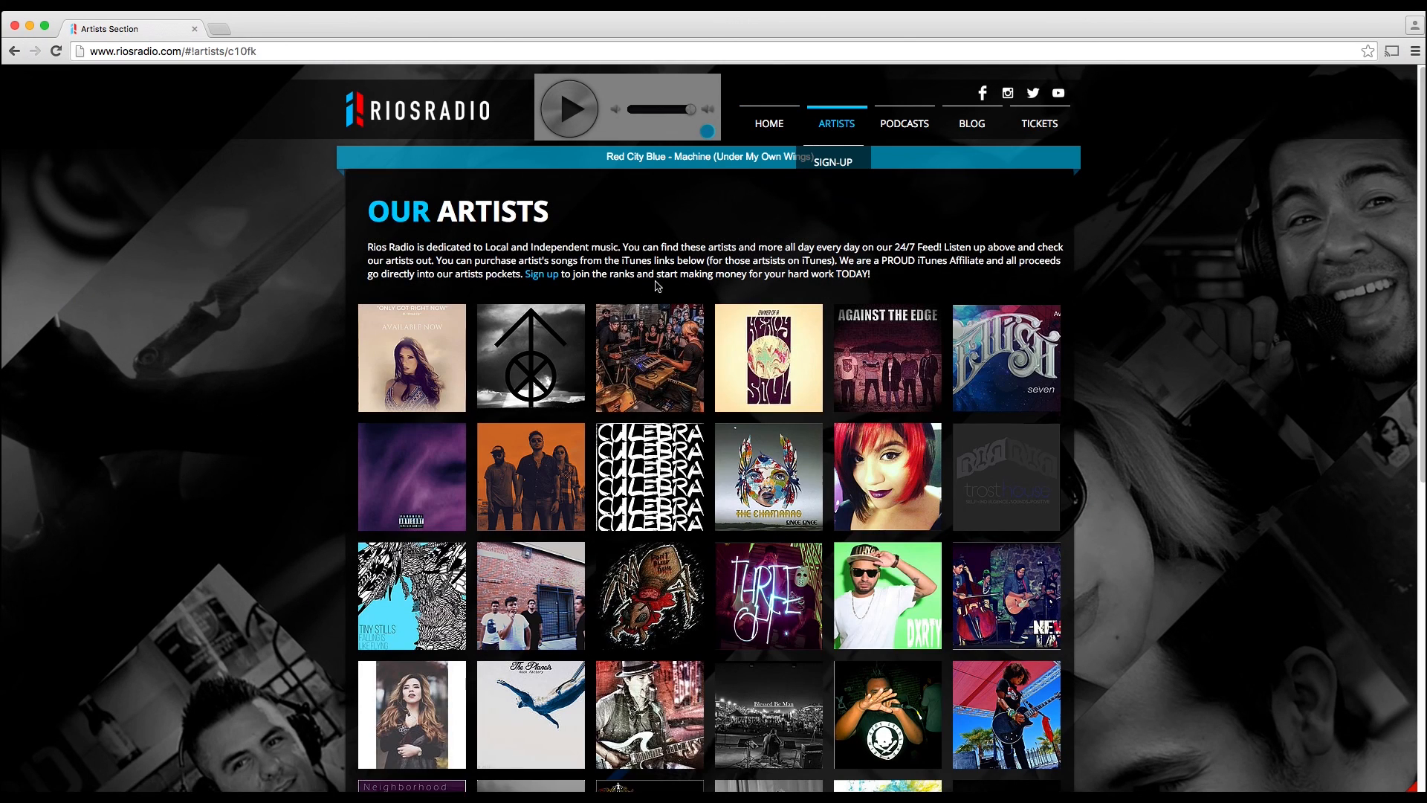
{"action": "scroll", "coordinate": [1022, 466], "scroll_direction": "down", "scroll_amount": 2}
{"action": "scroll", "coordinate": [1022, 466], "scroll_direction": "down", "scroll_amount": 10}
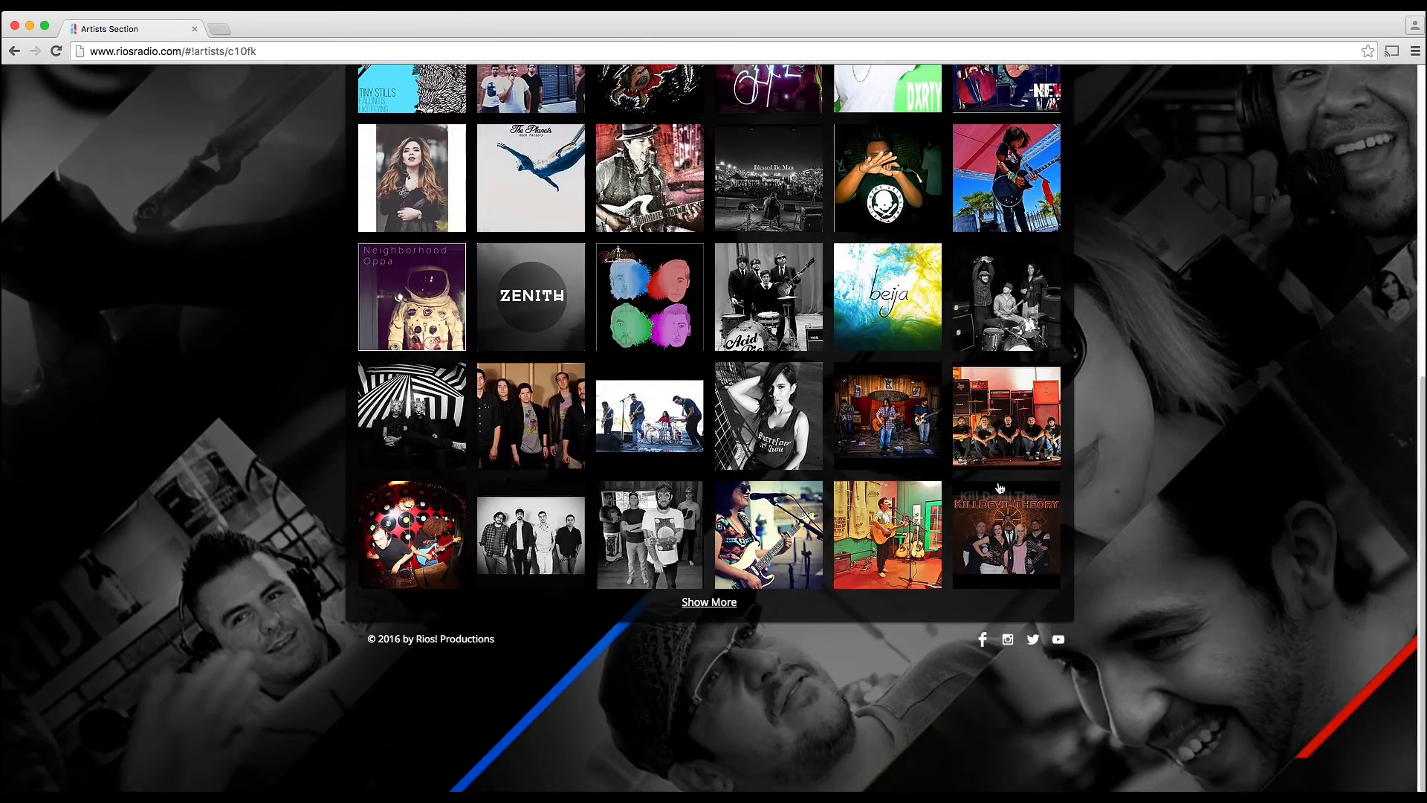
{"action": "left_click", "coordinate": [427, 522]}
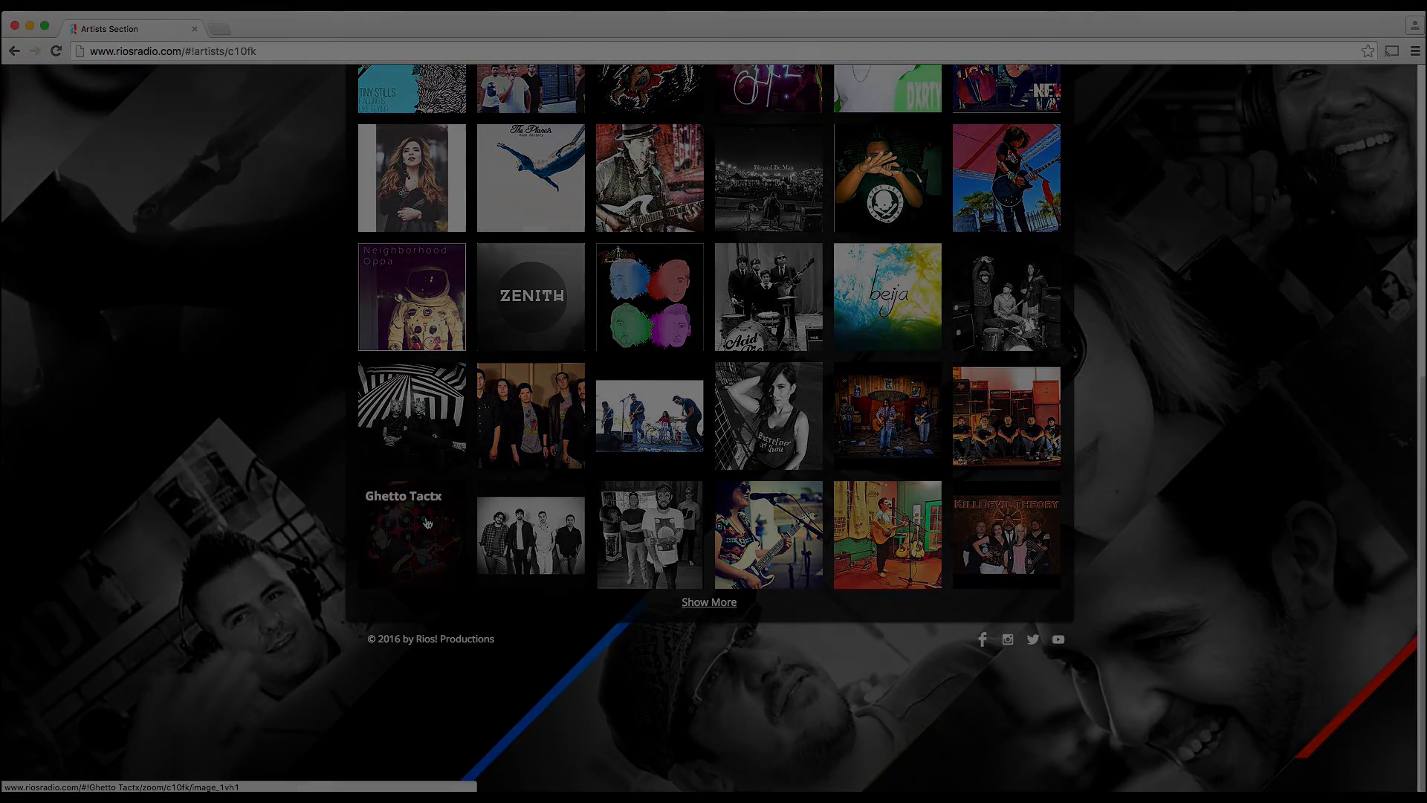